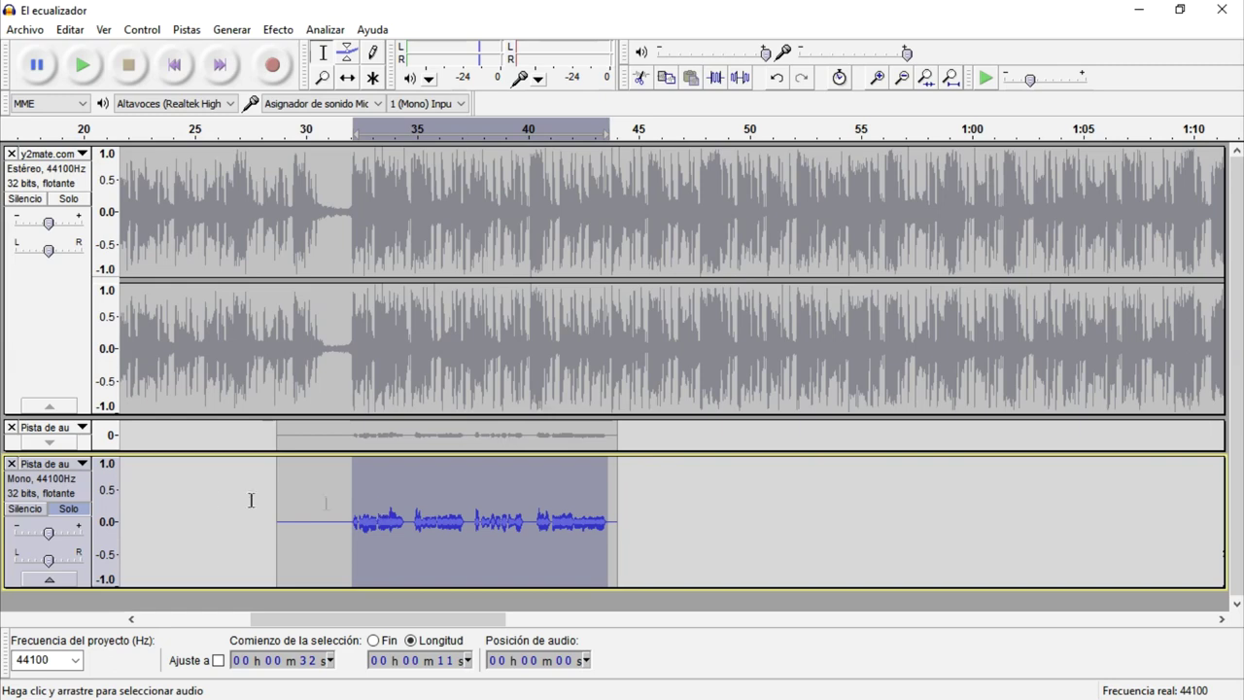
Step: Solo the stereo music track instead of the lower voice track and play it from about 30 seconds
left_click(76, 512)
left_click(71, 202)
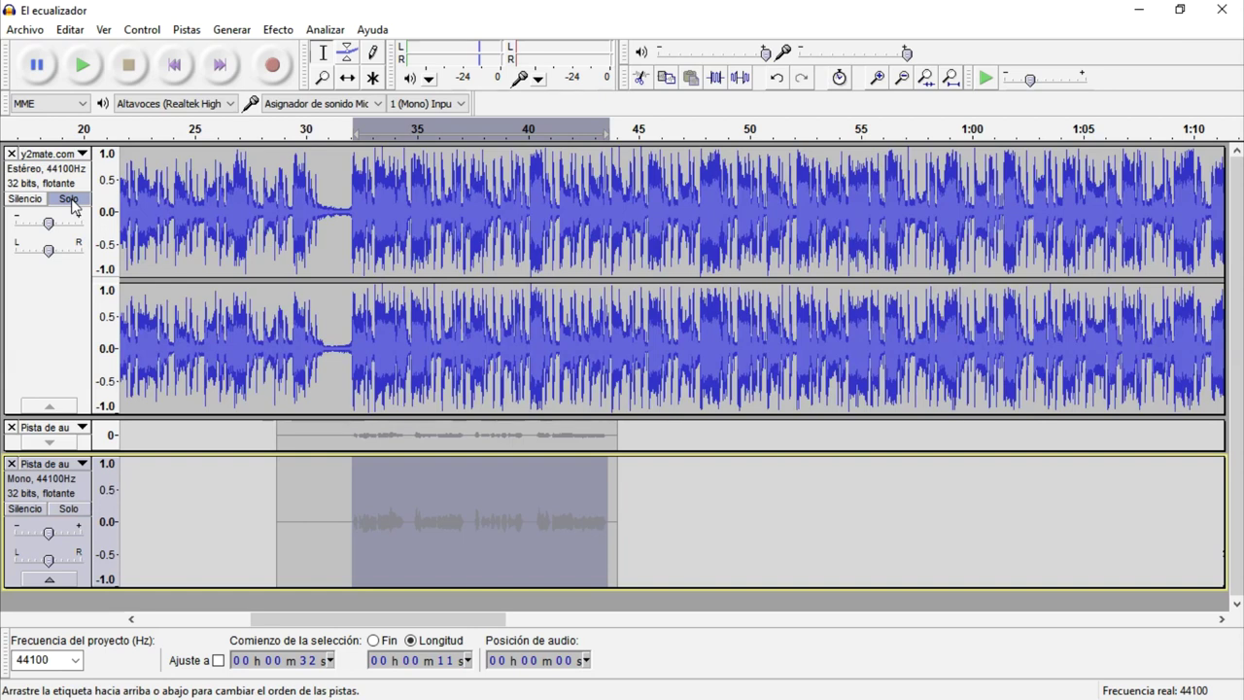
left_click(327, 361)
key("space")
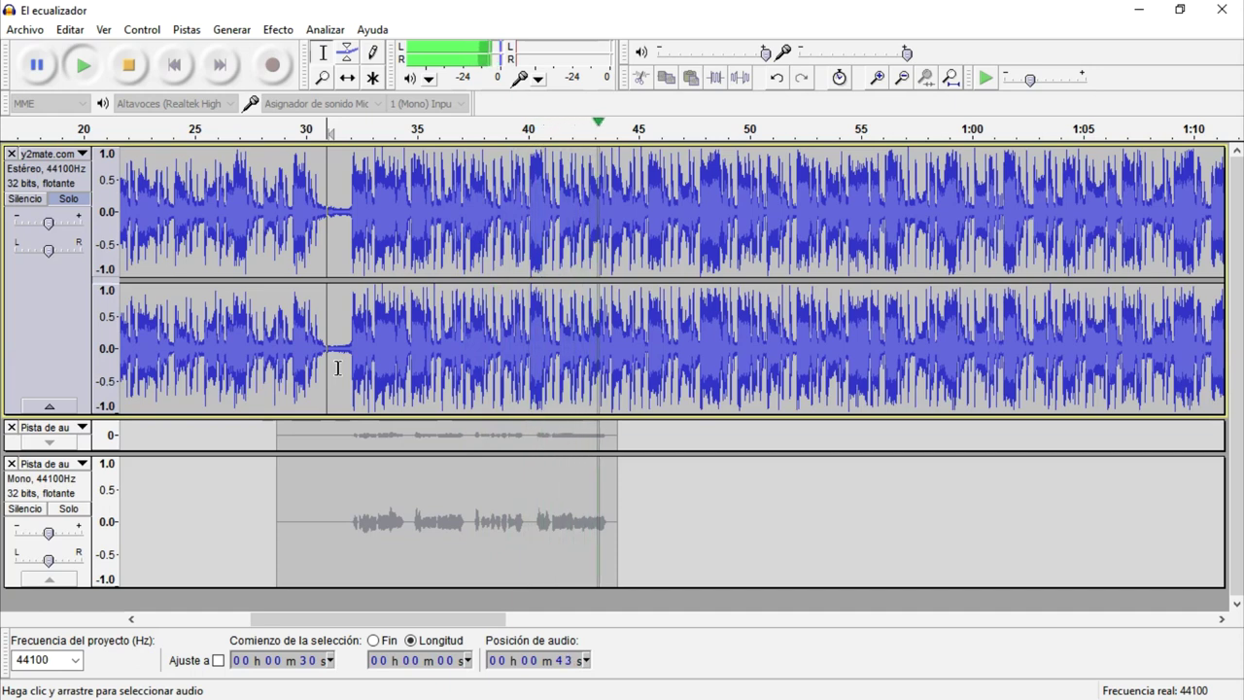
key("space")
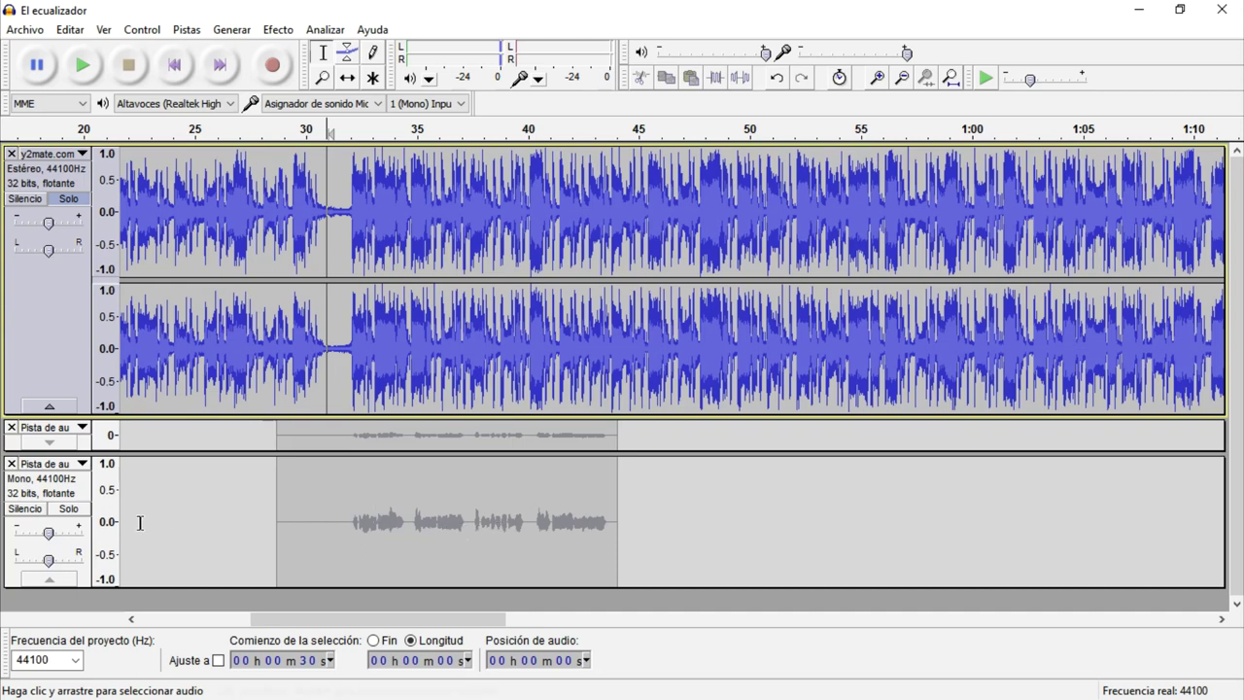
Step: Return solo to the lower mono voice track and place the cursor at the start of the voice, about 32 seconds
left_click(70, 510)
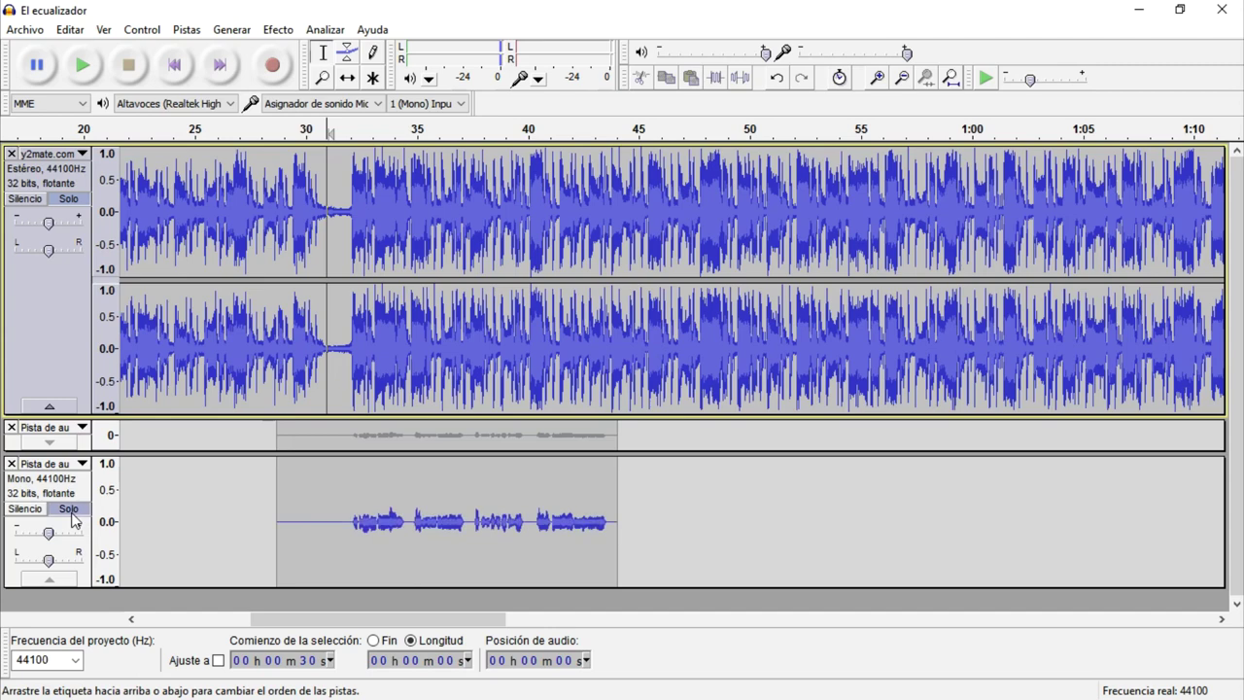
left_click(70, 200)
left_click(352, 539)
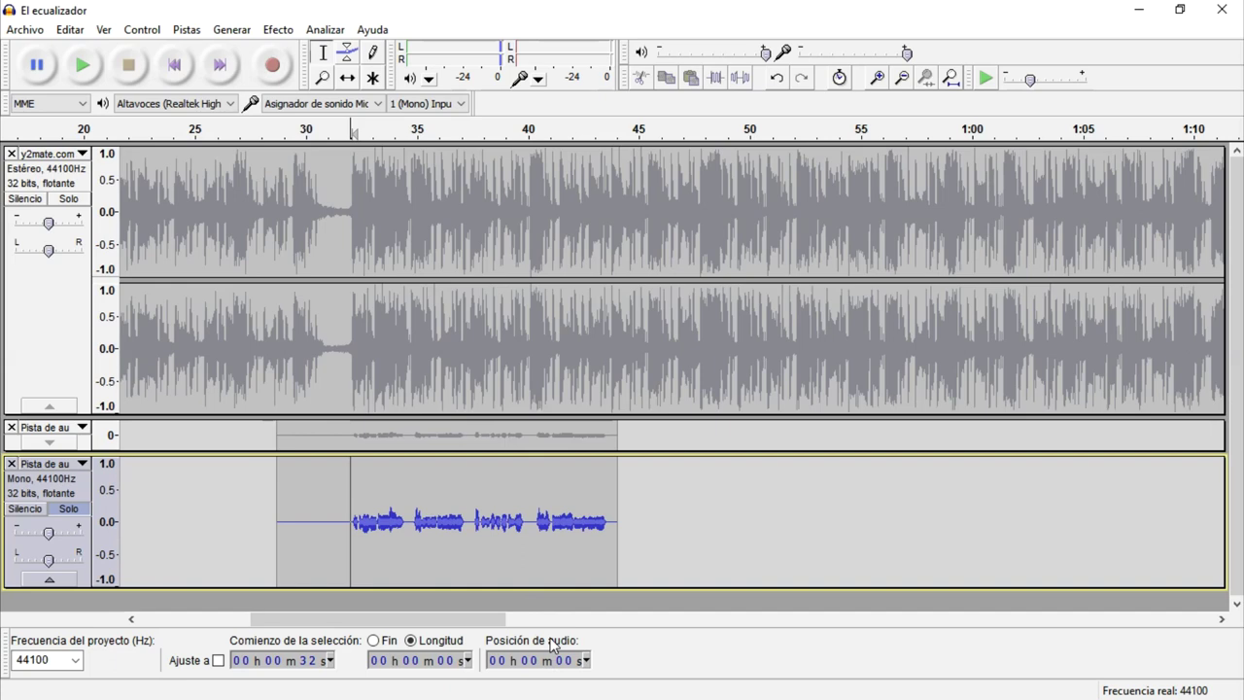
left_click(278, 29)
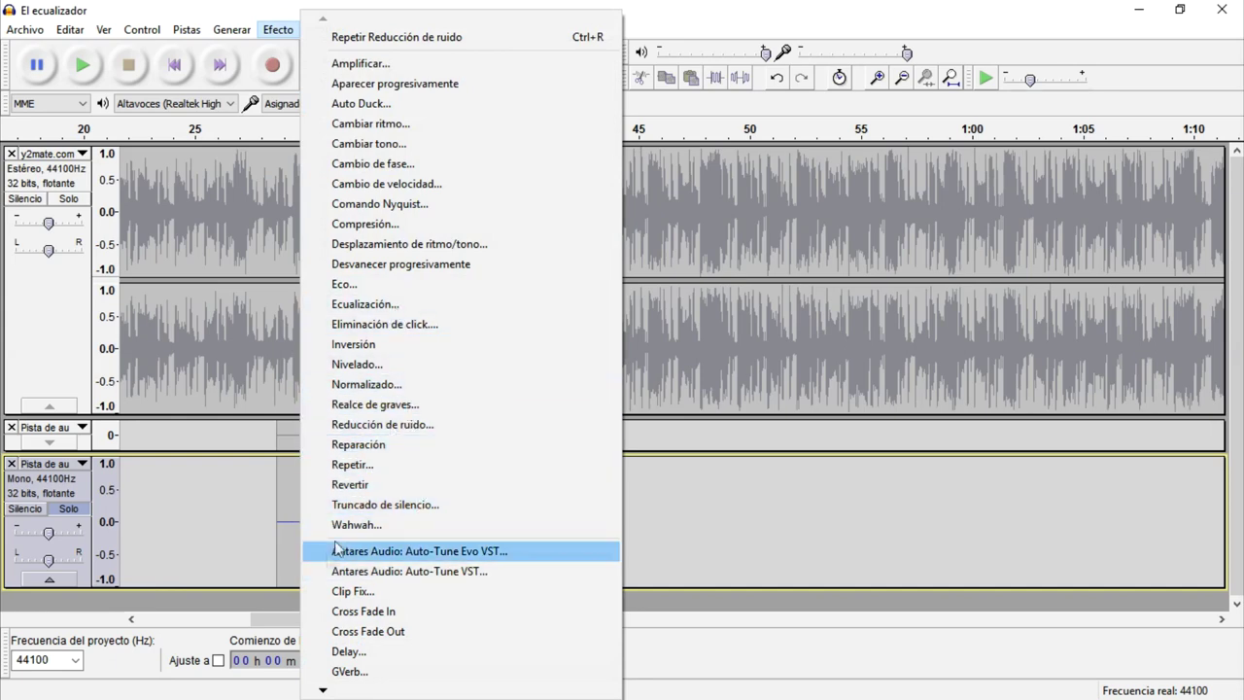
left_click(260, 516)
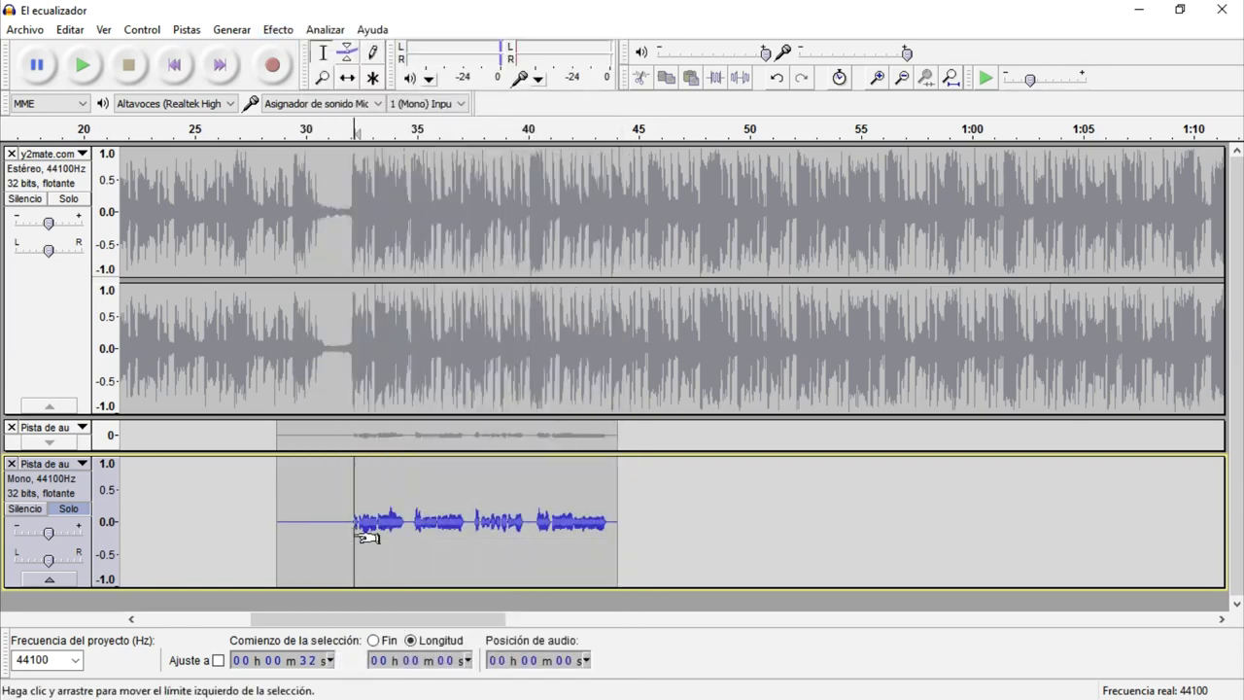
Step: Select the first vocal phrase in the lower mono track, starting slightly before the voice at 32 seconds and lasting about 2 seconds
left_click_drag(355, 532, 407, 544)
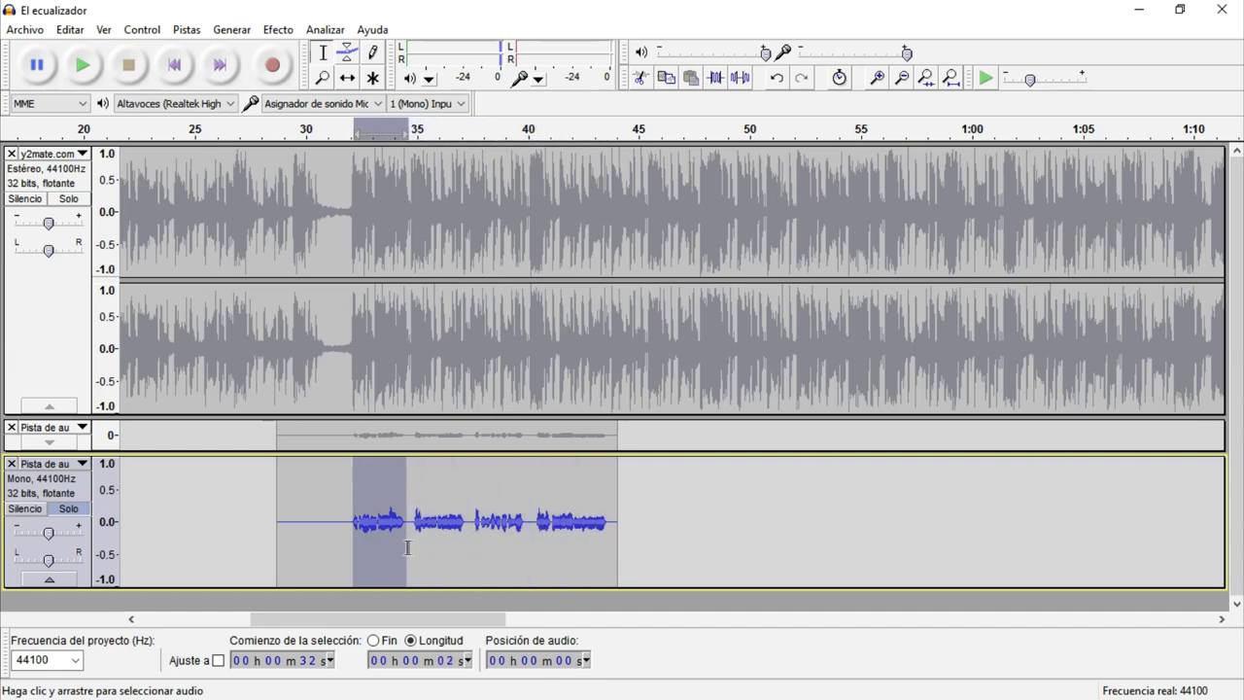
key("shift")
key("shift+Left")
key("shift+Left")
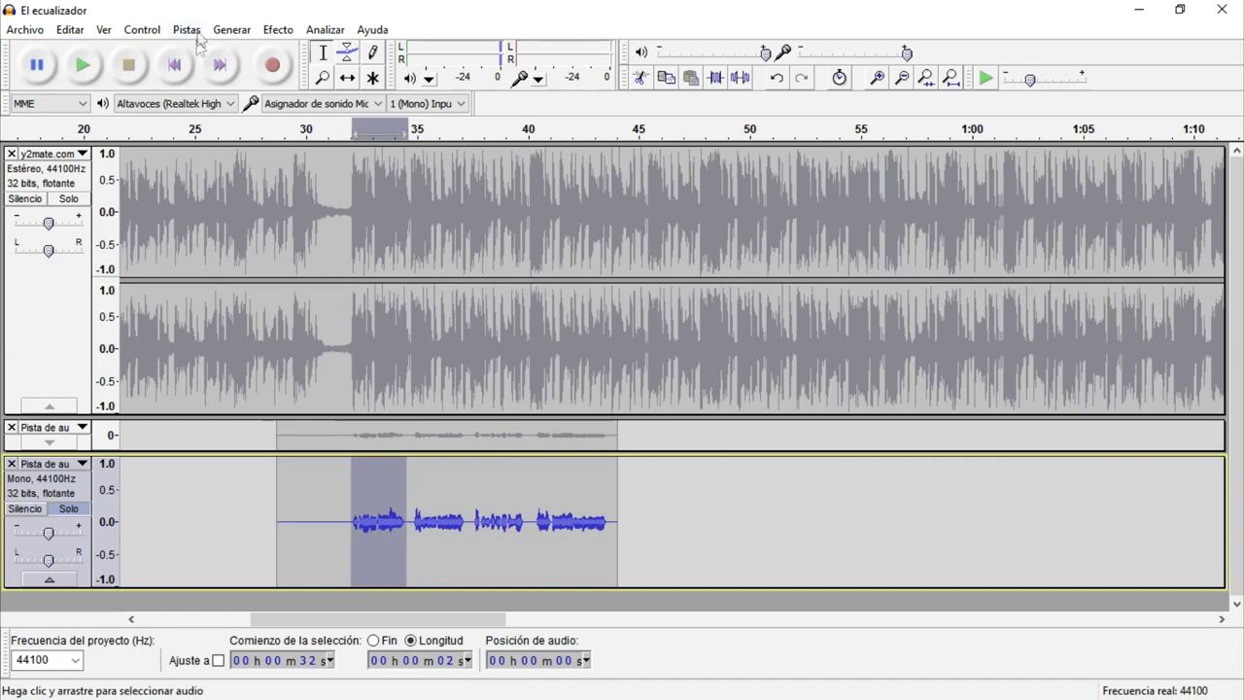
Step: Open the Equalization effect for the selected phrase and preview it with the Bass Boost curve
left_click(278, 29)
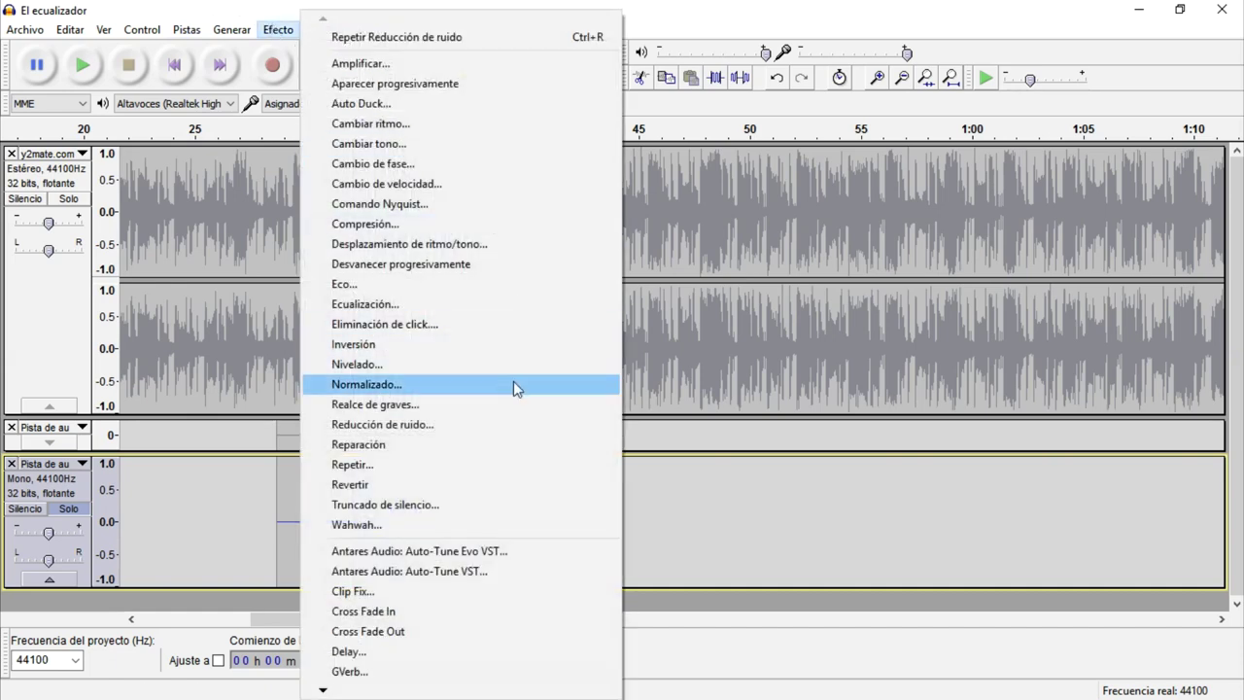
left_click(487, 302)
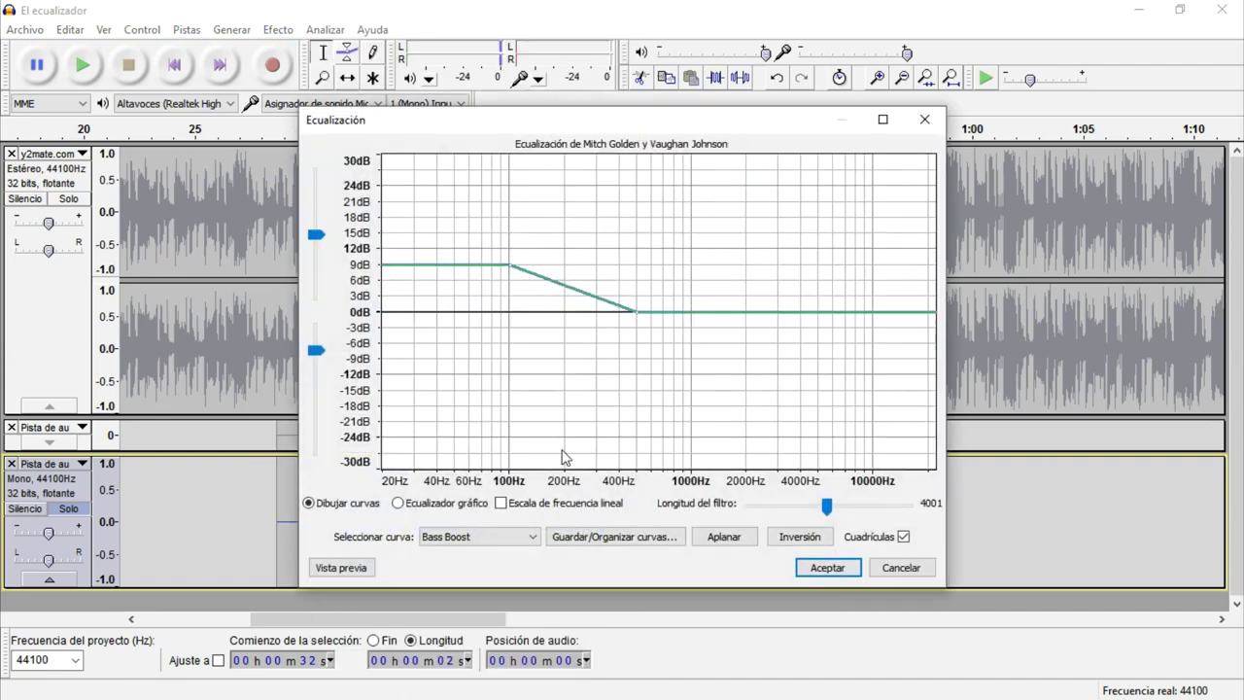
left_click(533, 539)
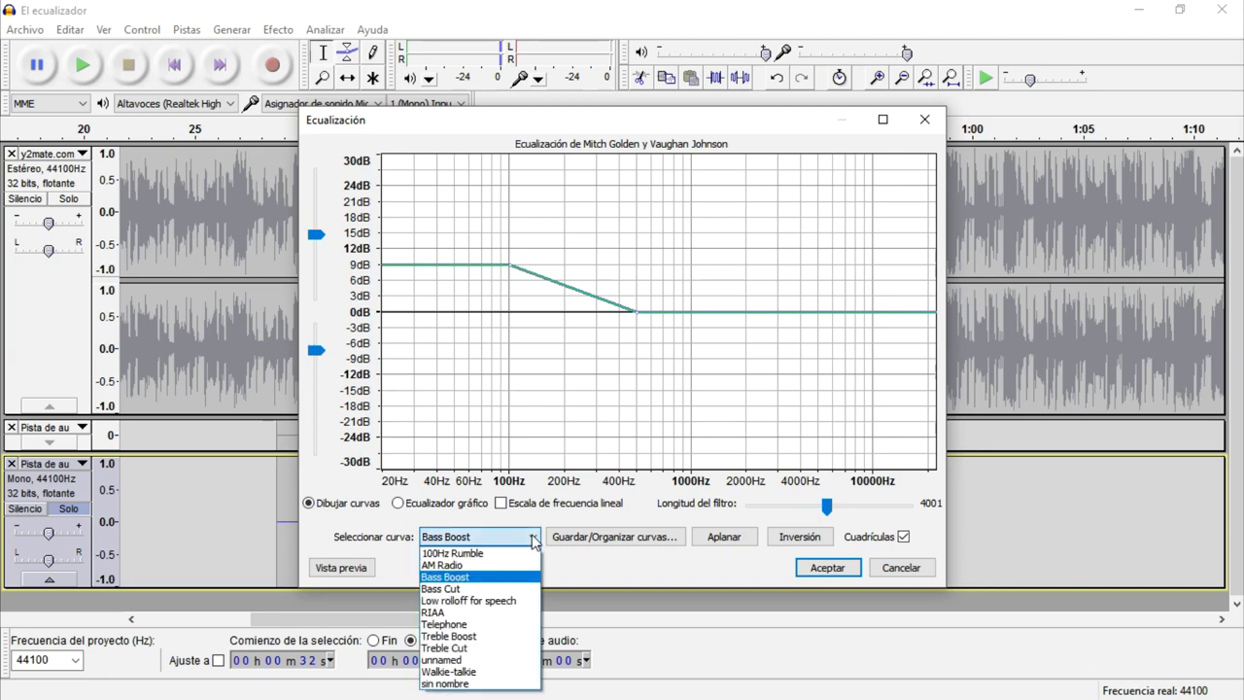
left_click(533, 539)
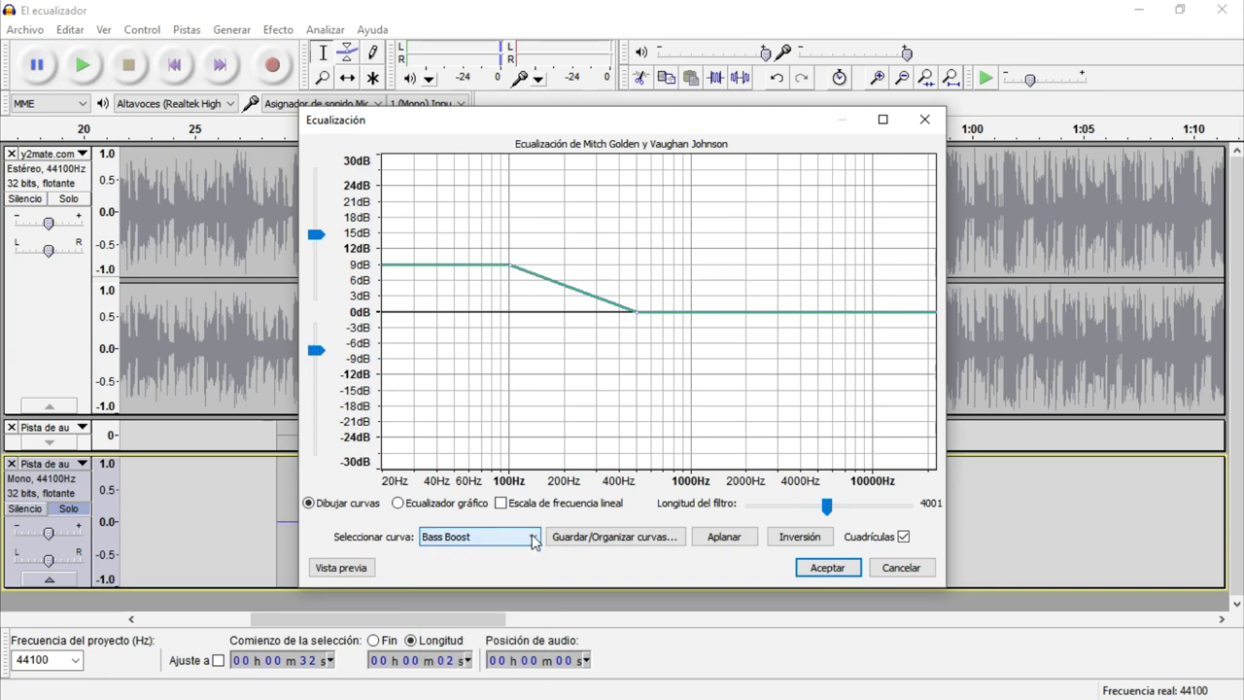
left_click(352, 569)
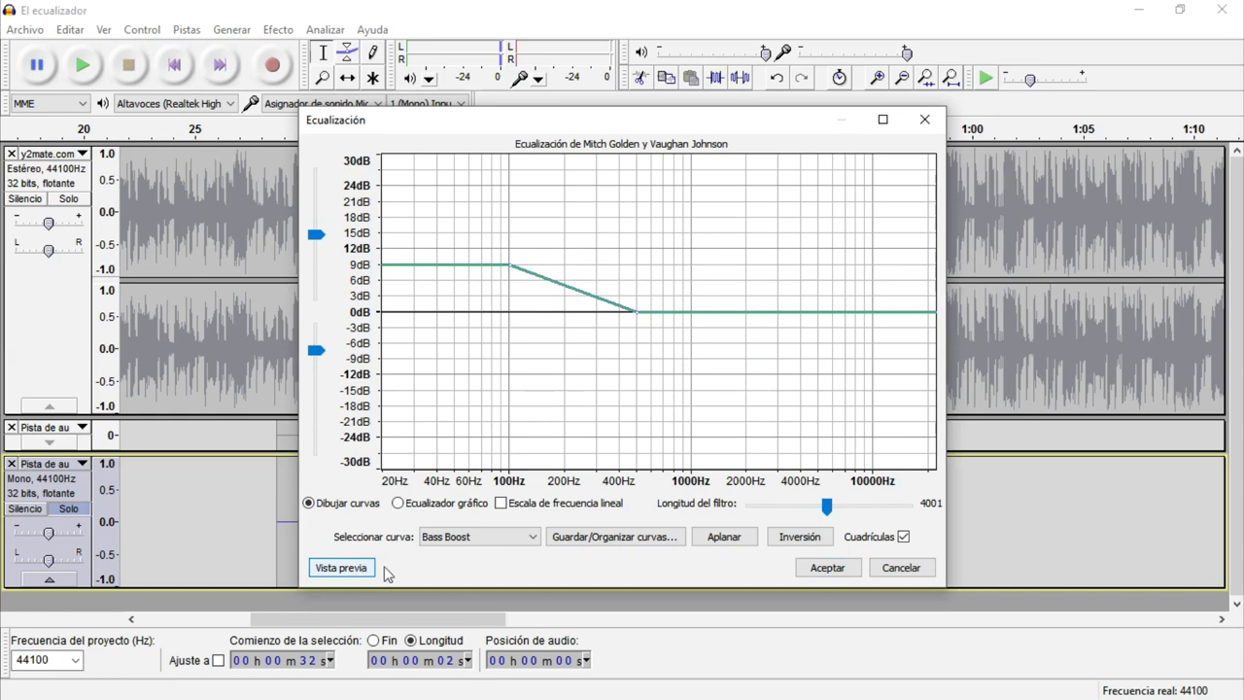
Step: Choose the Treble Boost curve and preview how it affects the voice
left_click(487, 536)
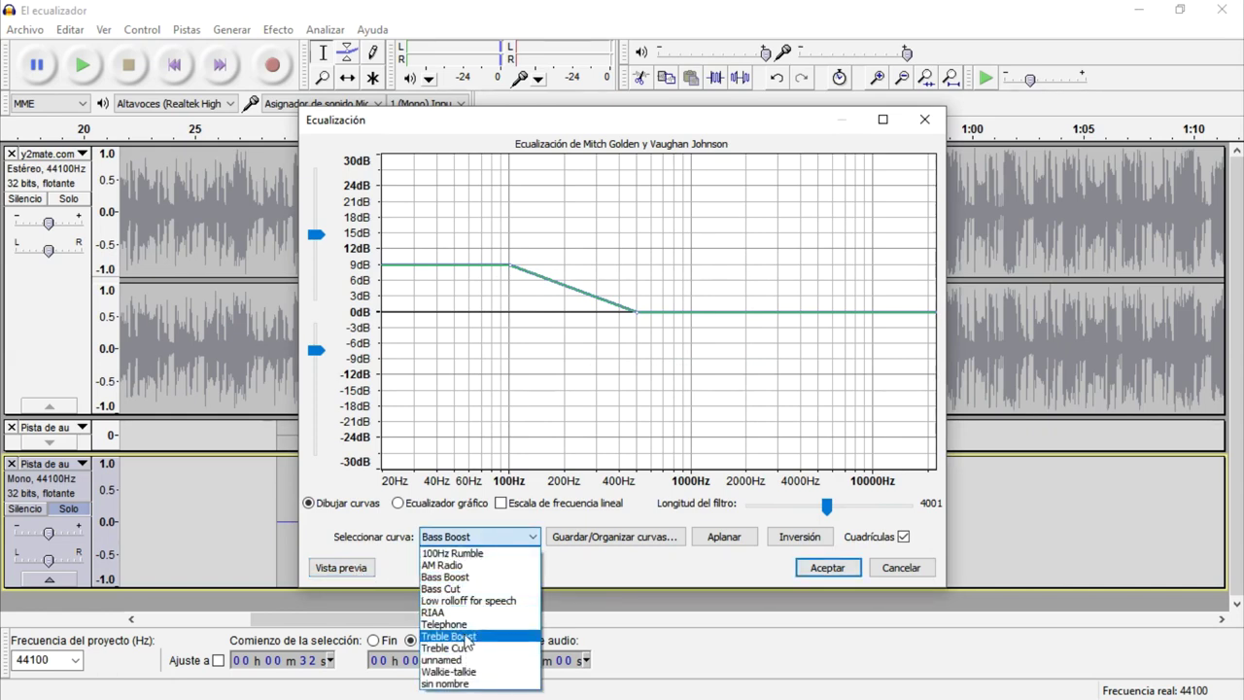
left_click(467, 637)
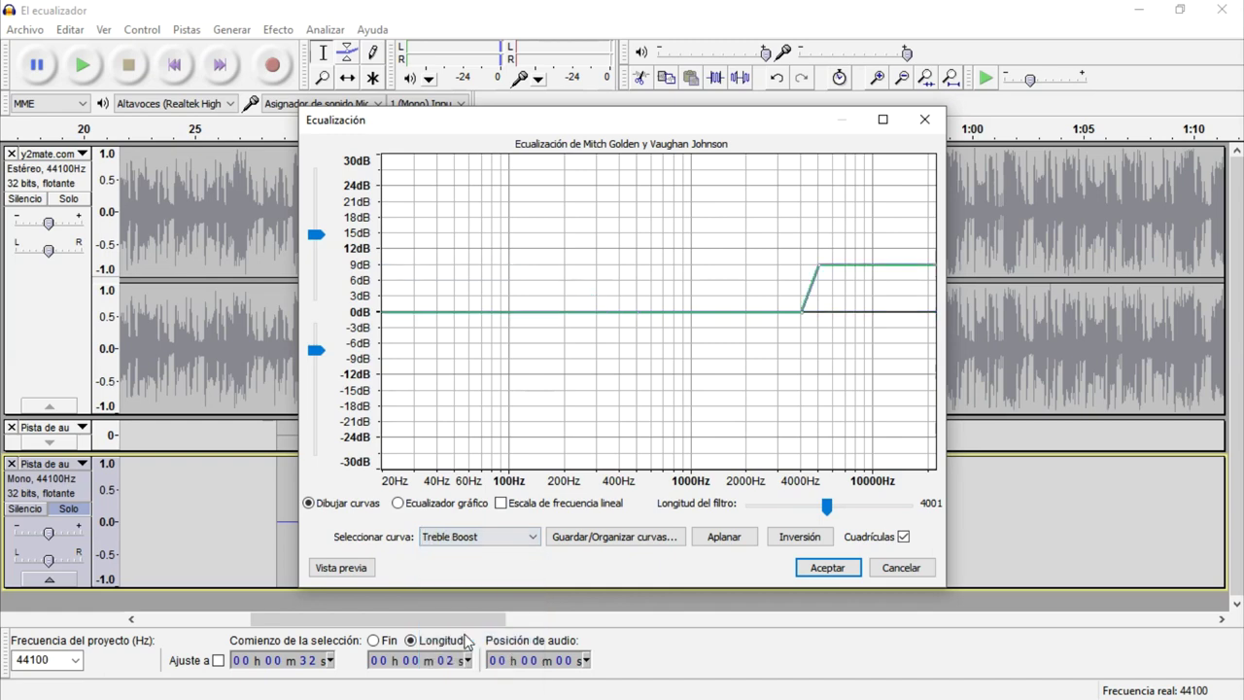
left_click(365, 574)
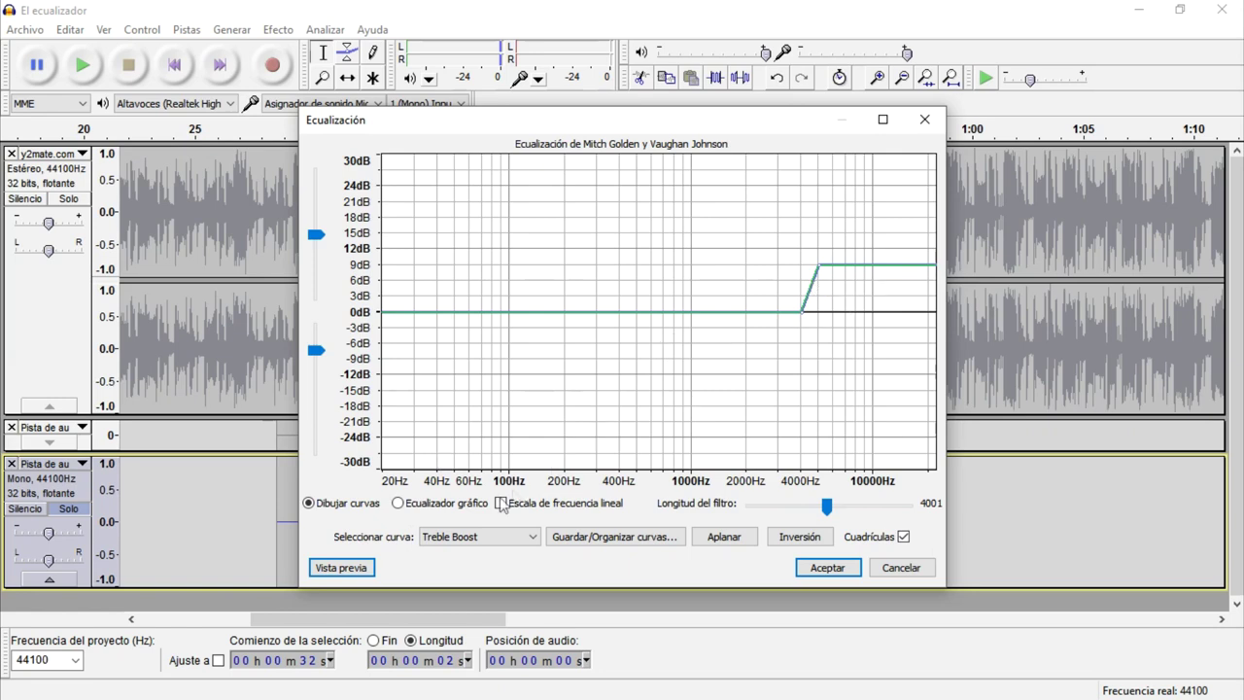
Step: Reapply the Treble Boost curve in draw-curves mode, switch to the graphic equalizer and preview the result
left_click(397, 504)
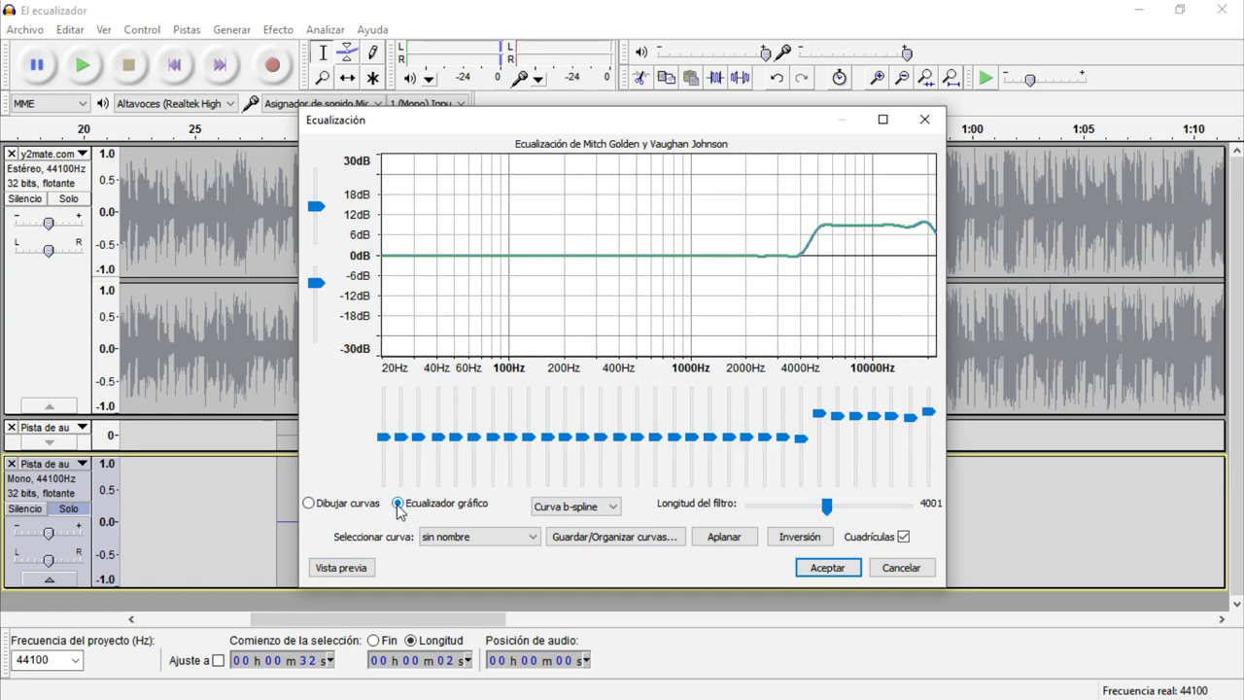
left_click(308, 504)
left_click(445, 537)
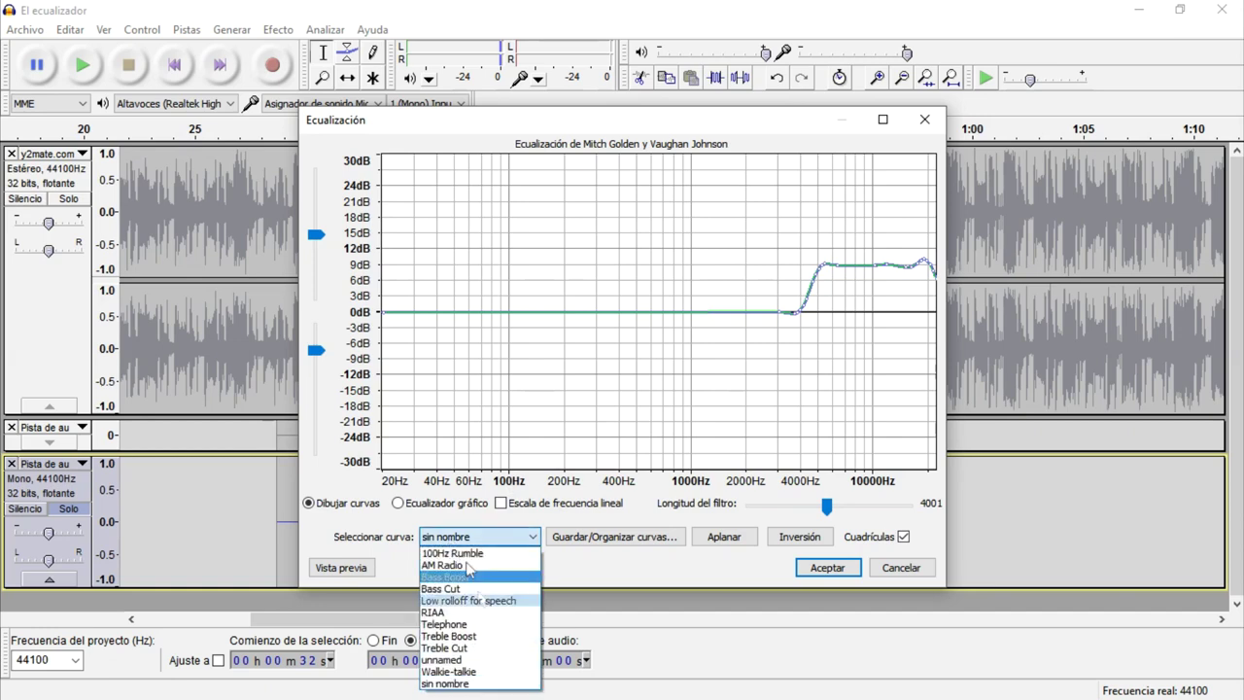
left_click(478, 638)
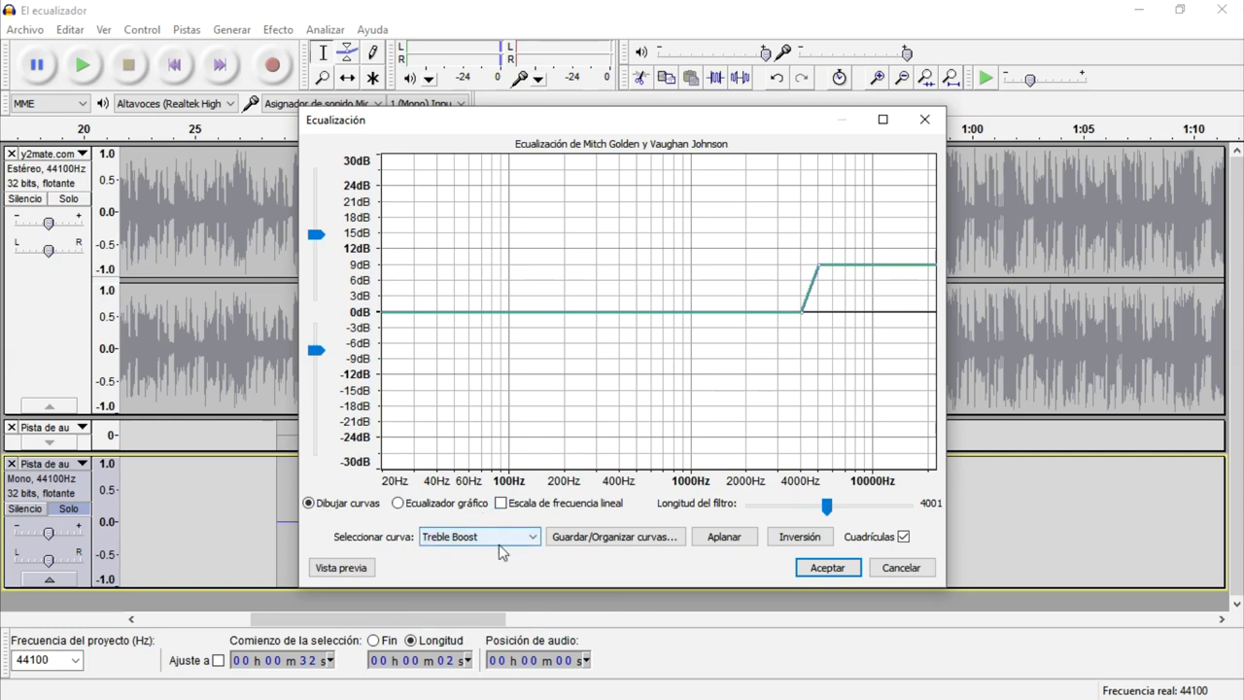
left_click(398, 503)
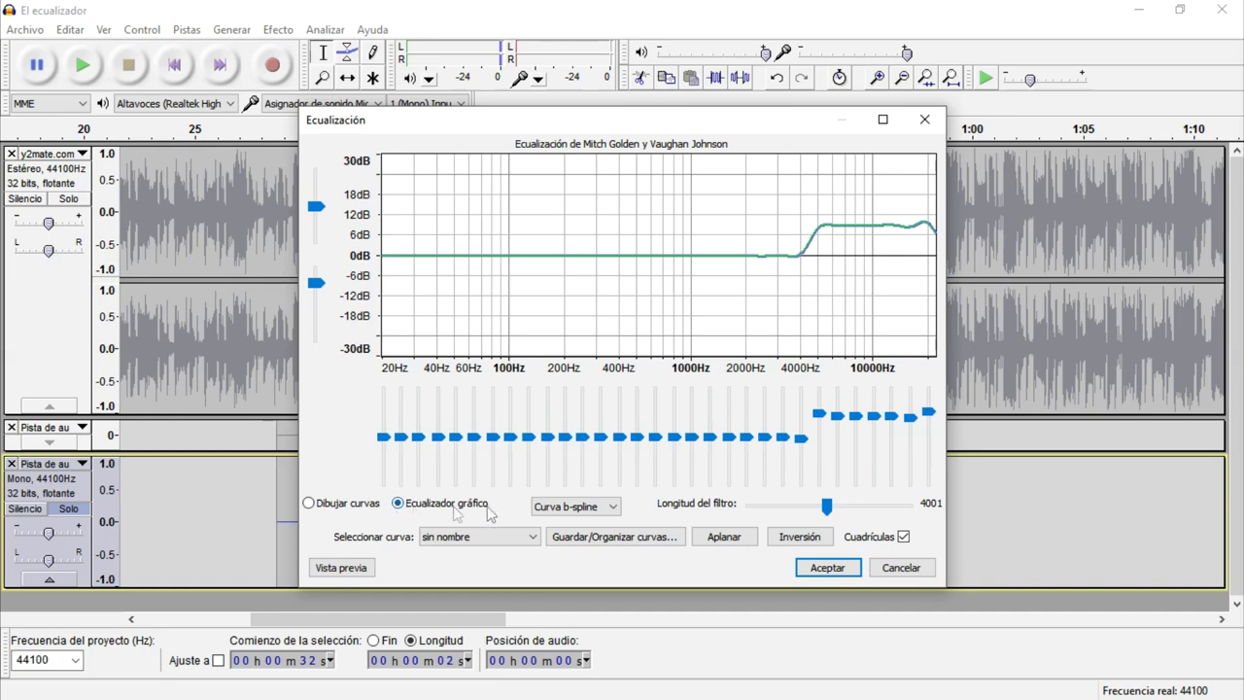
left_click(353, 575)
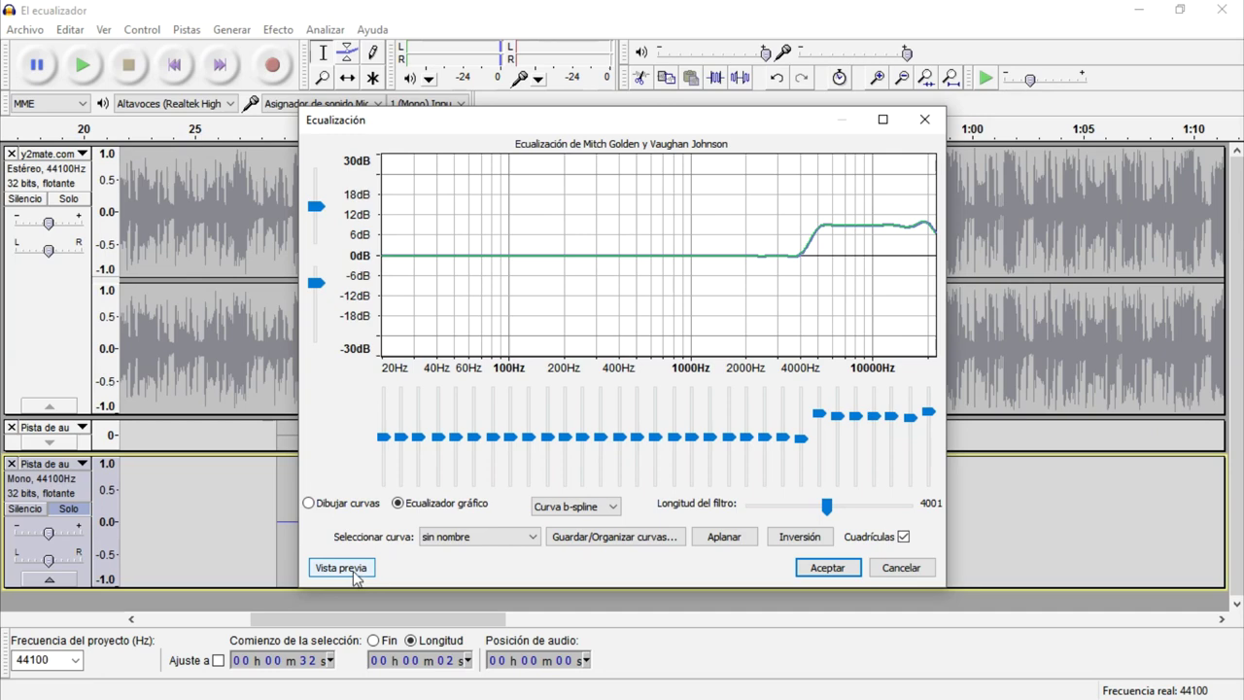
Step: Raise the 4 kHz band slightly and lower the 5 kHz band to 8.8 dB
mouse_move(803, 446)
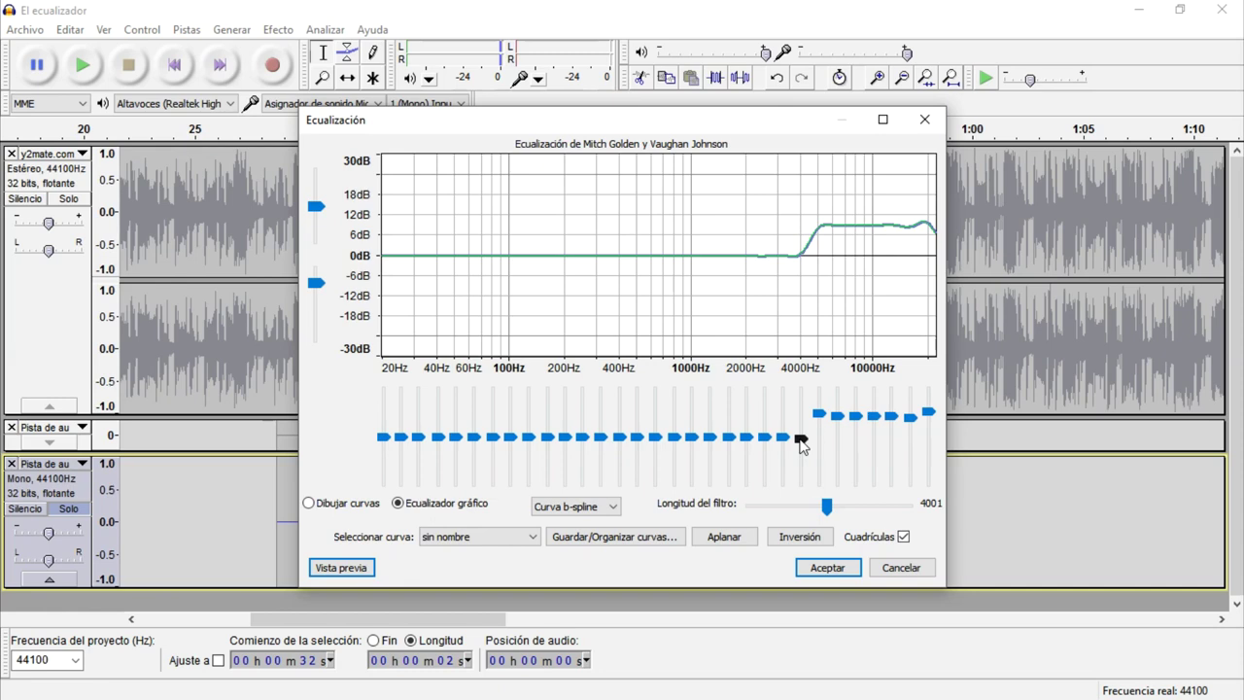
left_click(800, 439)
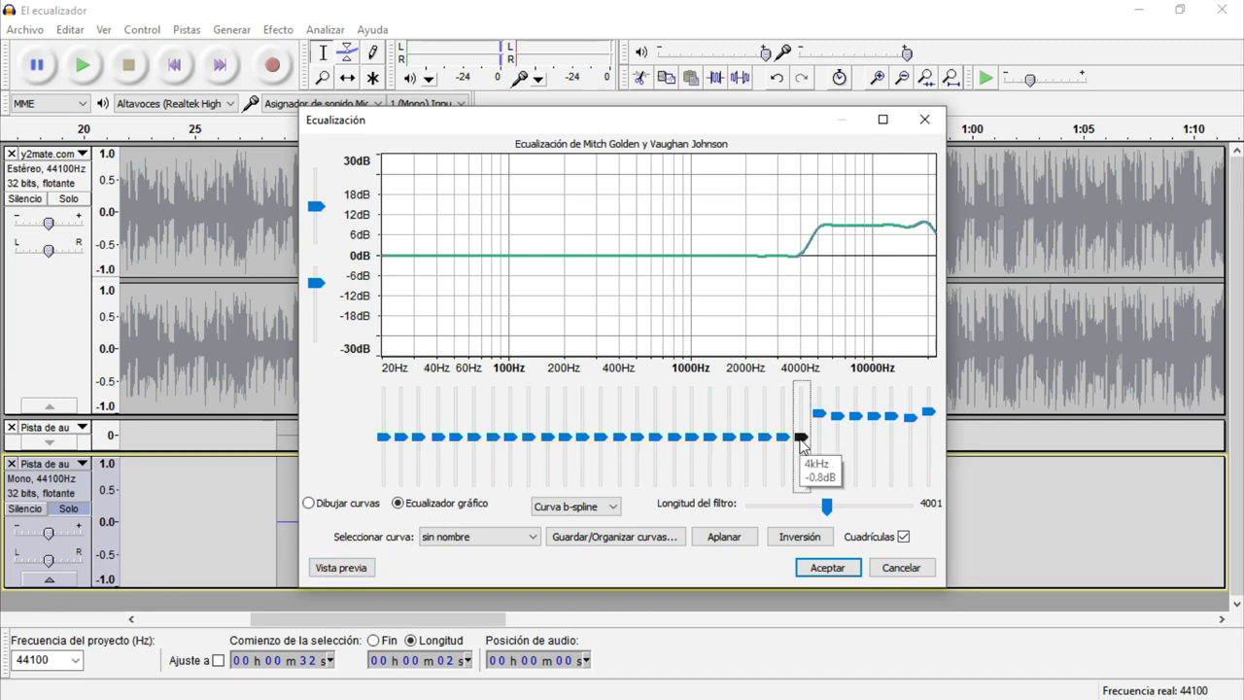
scroll(802, 439, "up", 2)
scroll(802, 440, "down", 1)
left_click(819, 418)
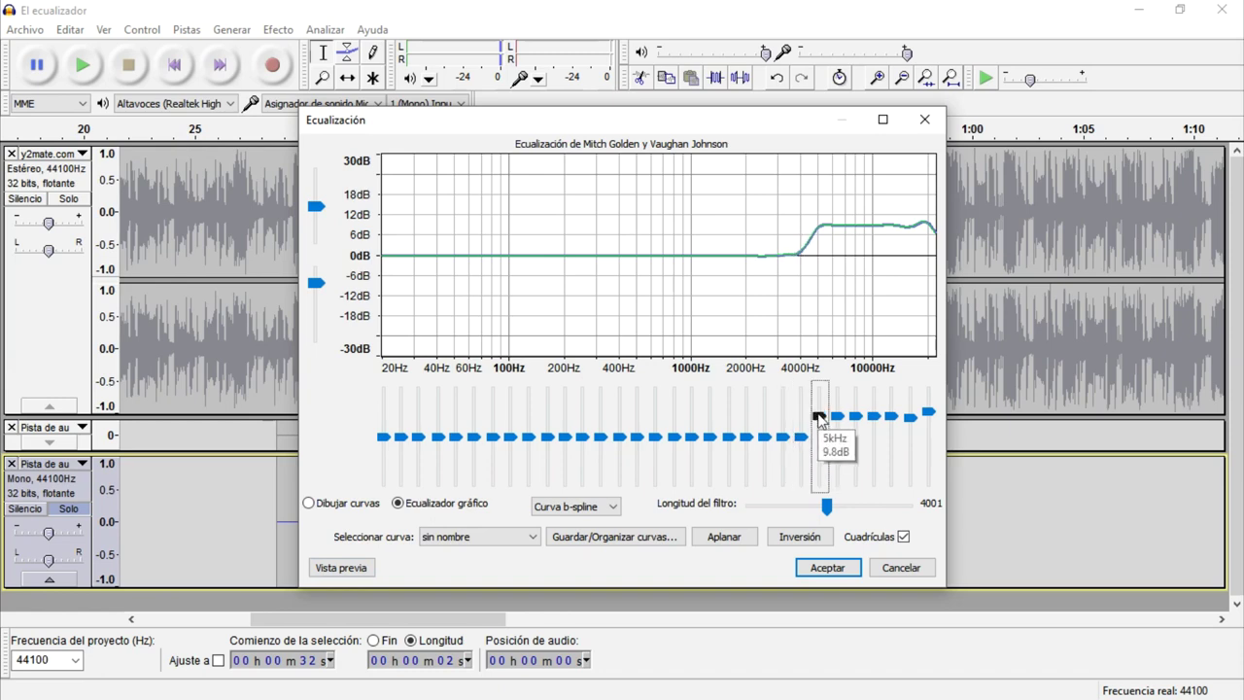
scroll(820, 418, "down", 1)
Step: Slightly lower each band above 5 kHz up to 12.5 kHz, with 8 kHz at 8.2 dB and 12.5 kHz at 8.4 dB
left_click(838, 417)
scroll(850, 420, "down", 1)
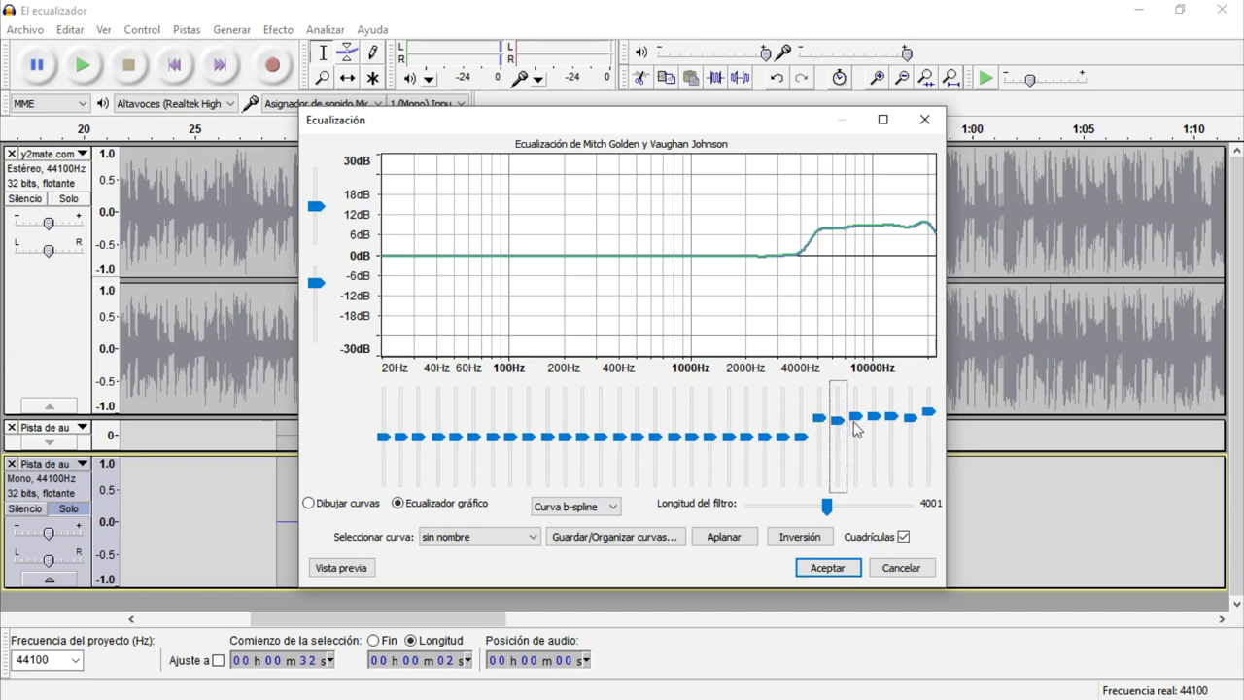
left_click(855, 419)
scroll(855, 419, "down", 1)
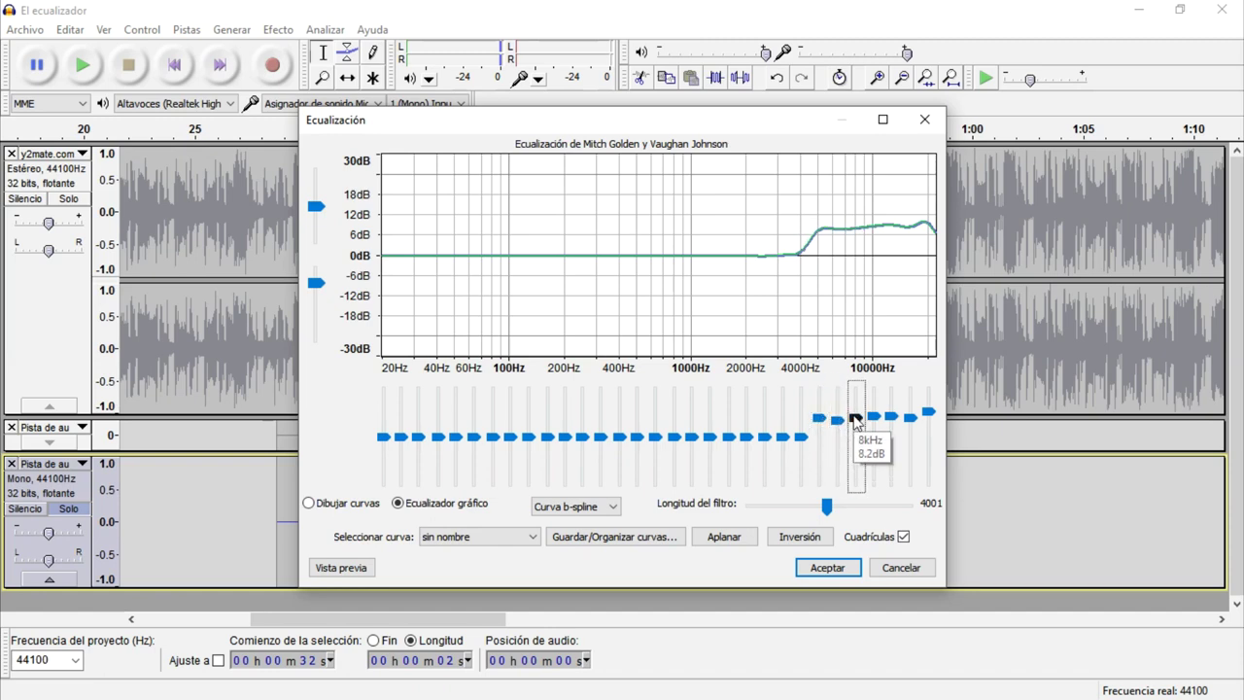
left_click(874, 419)
scroll(875, 422, "down", 1)
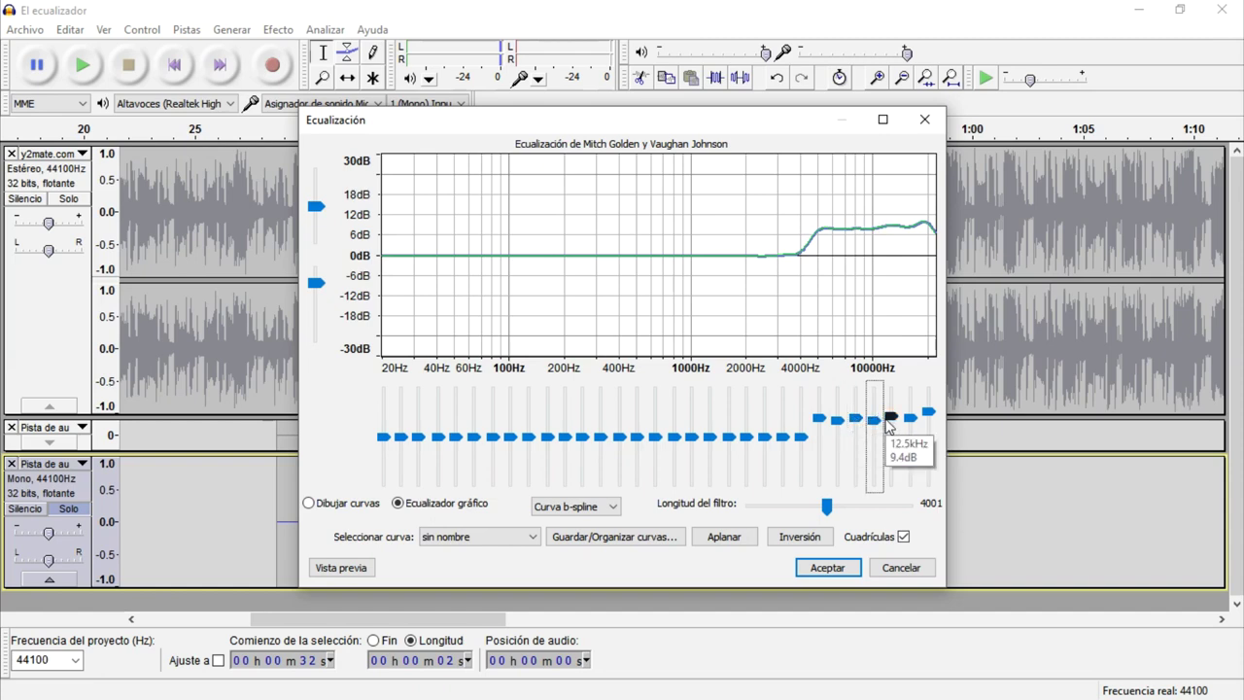
left_click(888, 425)
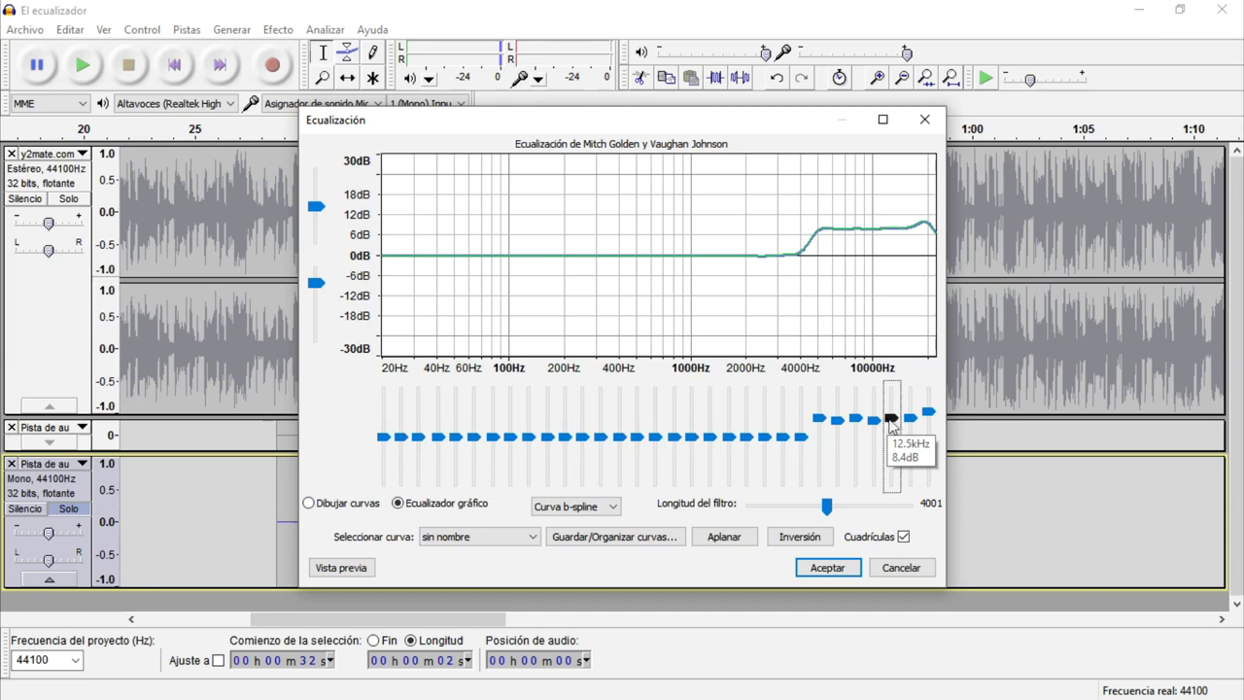
Step: Lower the 16 kHz band to 7.0 dB and bring the highest band down to about the same level
left_click(910, 419)
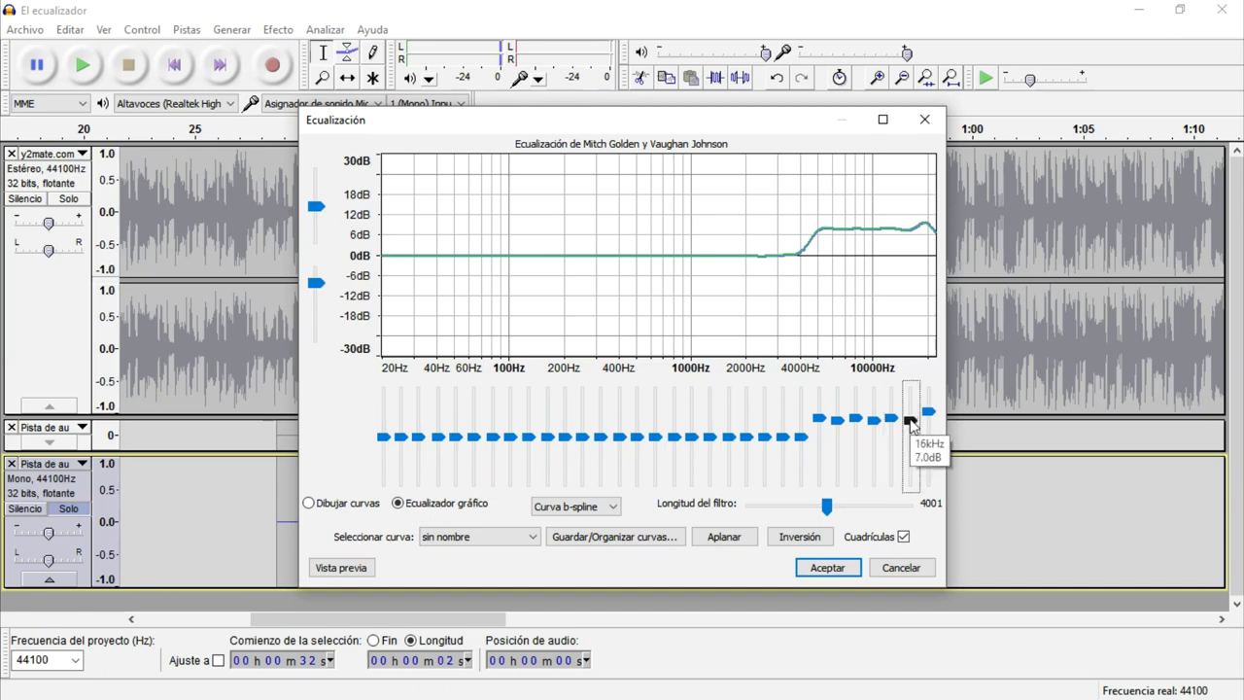
left_click(929, 418)
left_click_drag(929, 418, 931, 424)
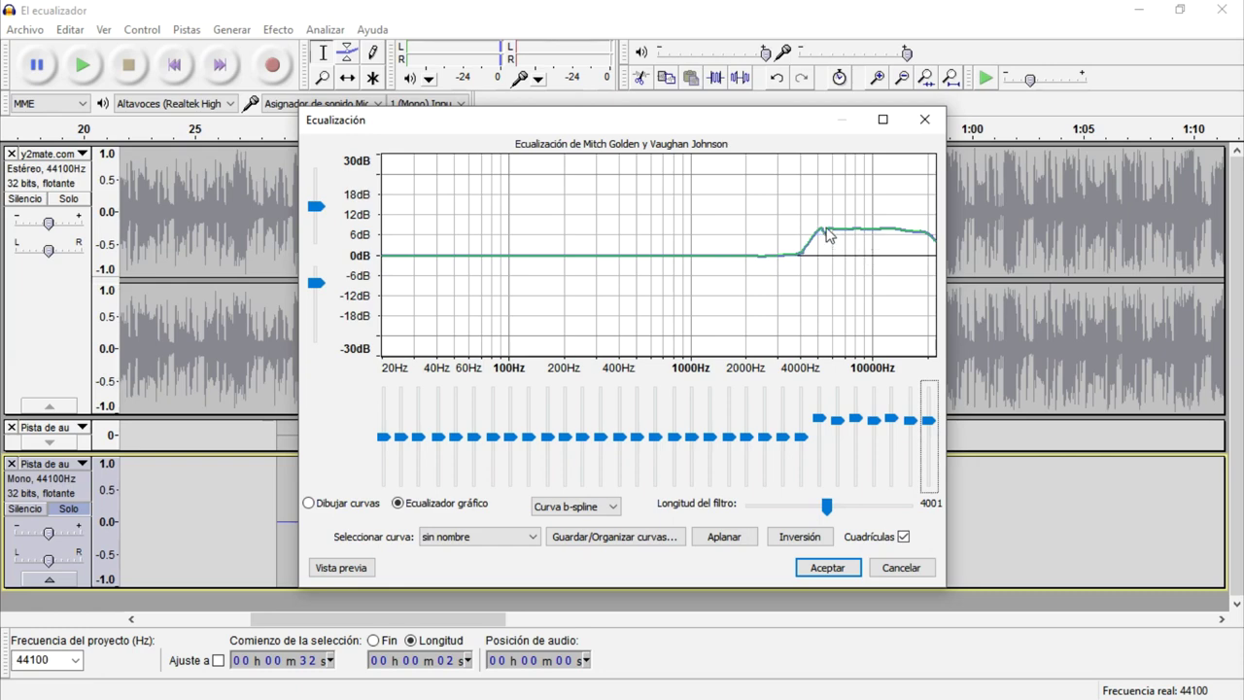
left_click(820, 421)
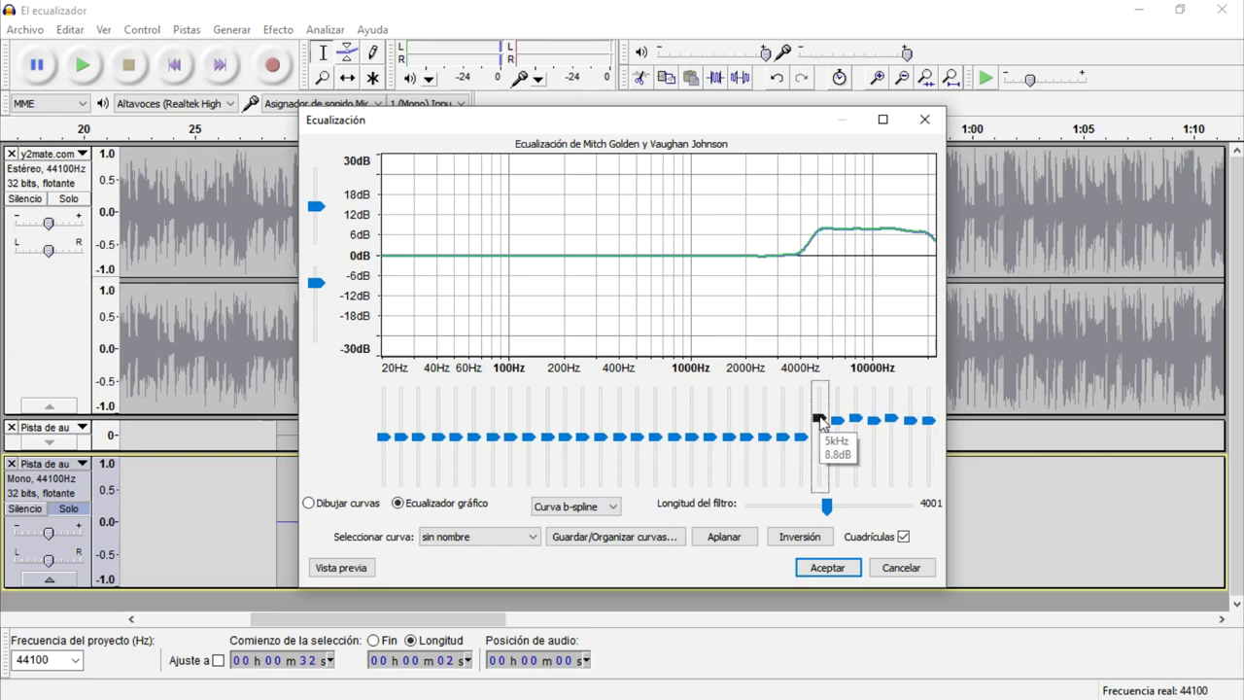
Step: Flatten the equalizer curve and load the Treble Boost preset again in graphic mode
left_click(724, 537)
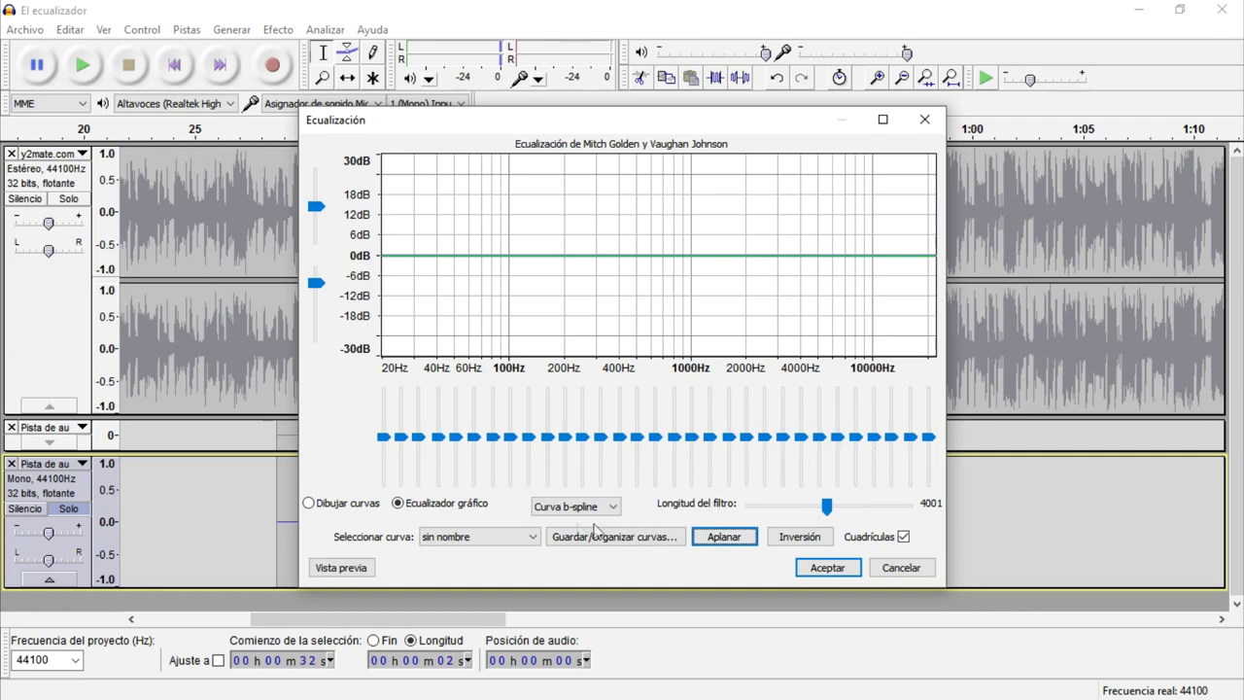
left_click(497, 544)
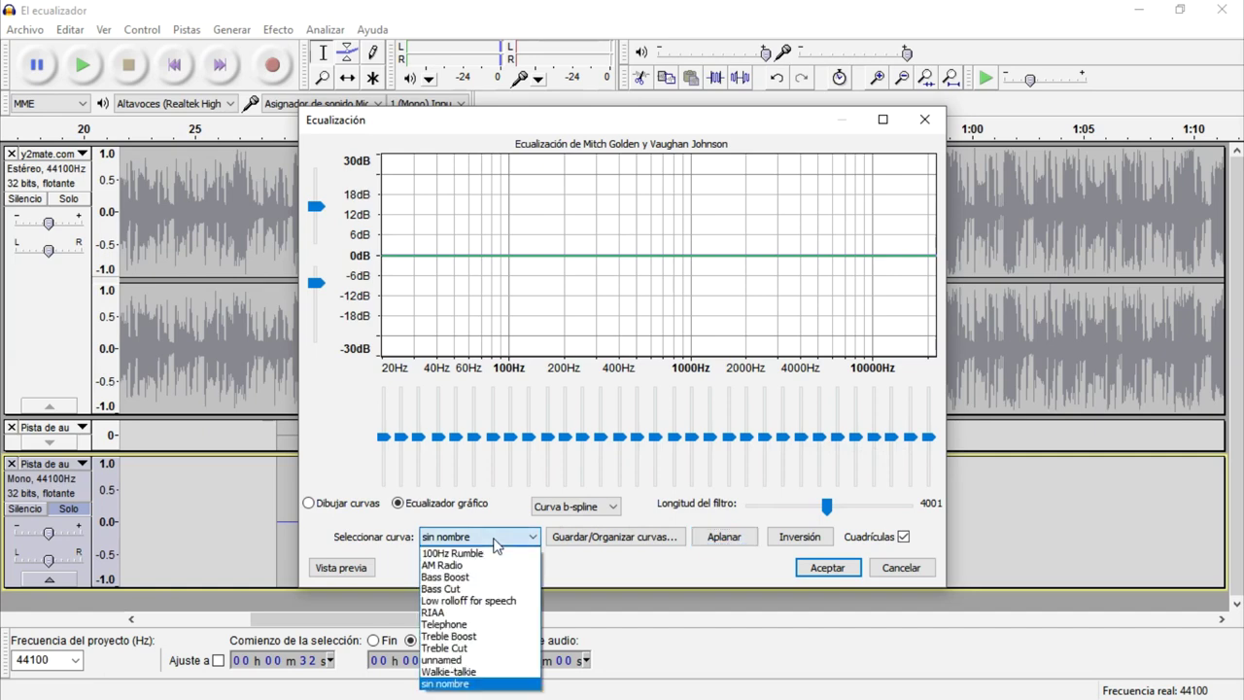
left_click(470, 637)
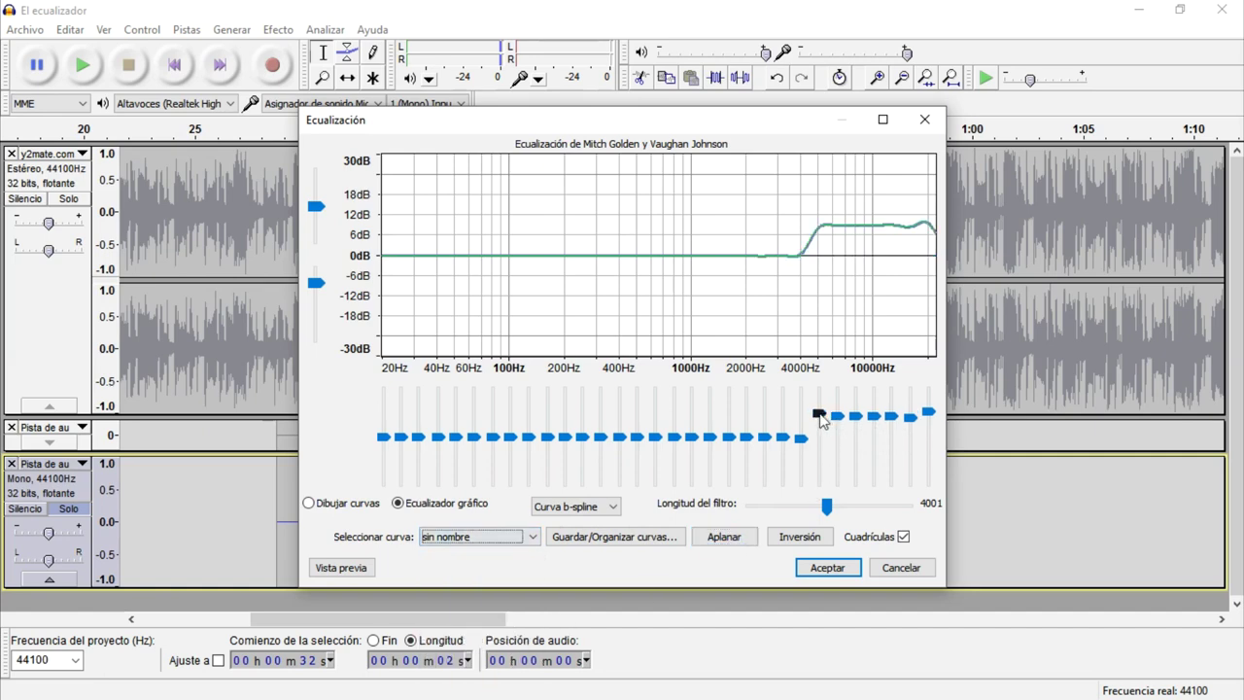
Step: Flatten the equalizer curve, raise only the 5 kHz band to 10.0 dB and preview the voice
mouse_move(821, 420)
left_click(744, 538)
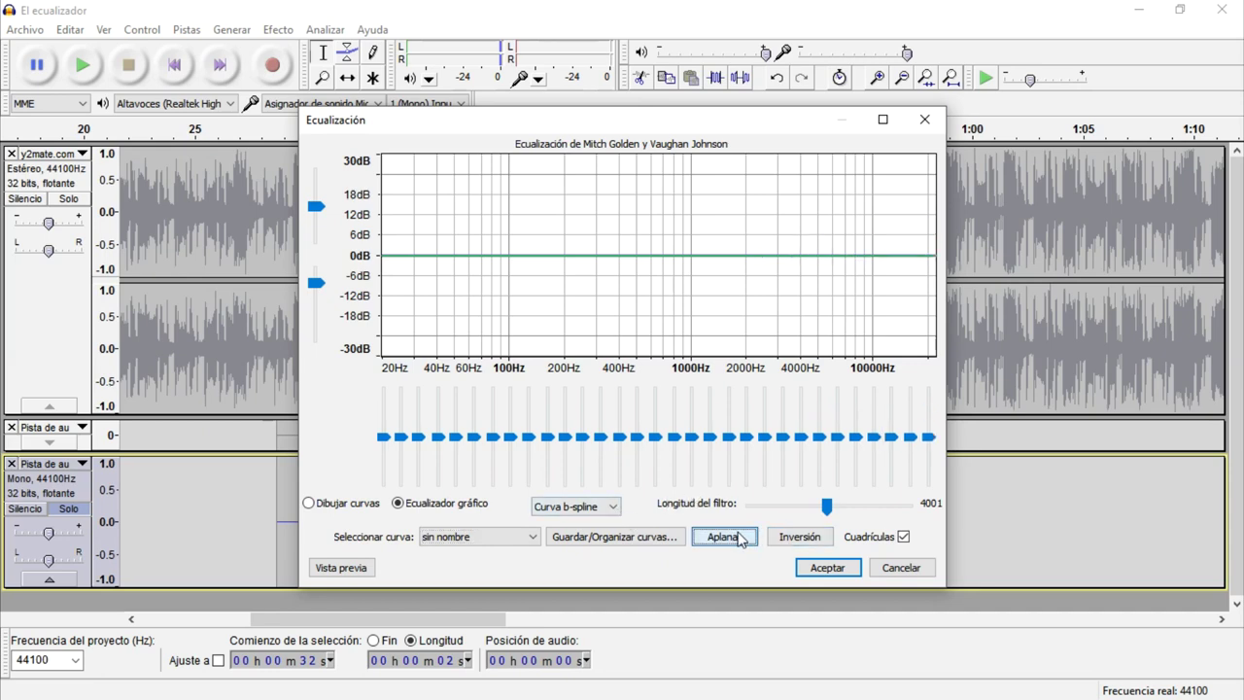
mouse_move(842, 440)
left_click(820, 437)
key("Up")
key("Up")
key("Up")
key("Up")
key("Up")
key("Up")
key("Up")
key("Up")
key("Up")
key("Up")
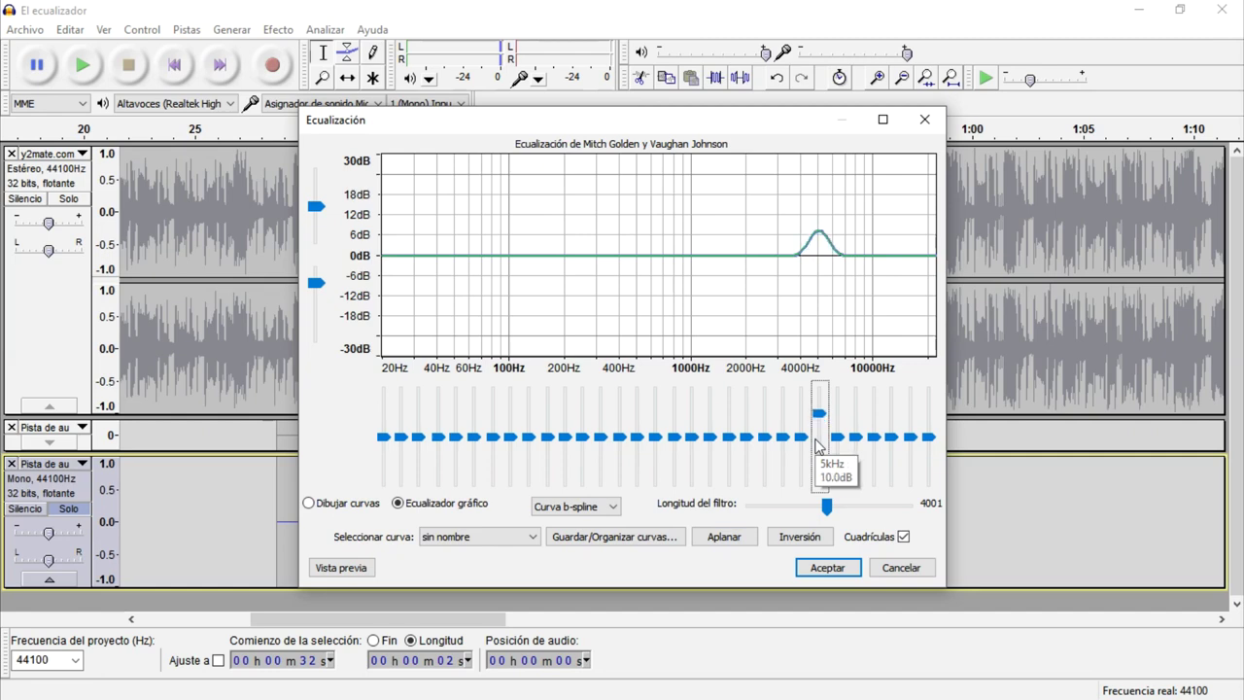
left_click(342, 568)
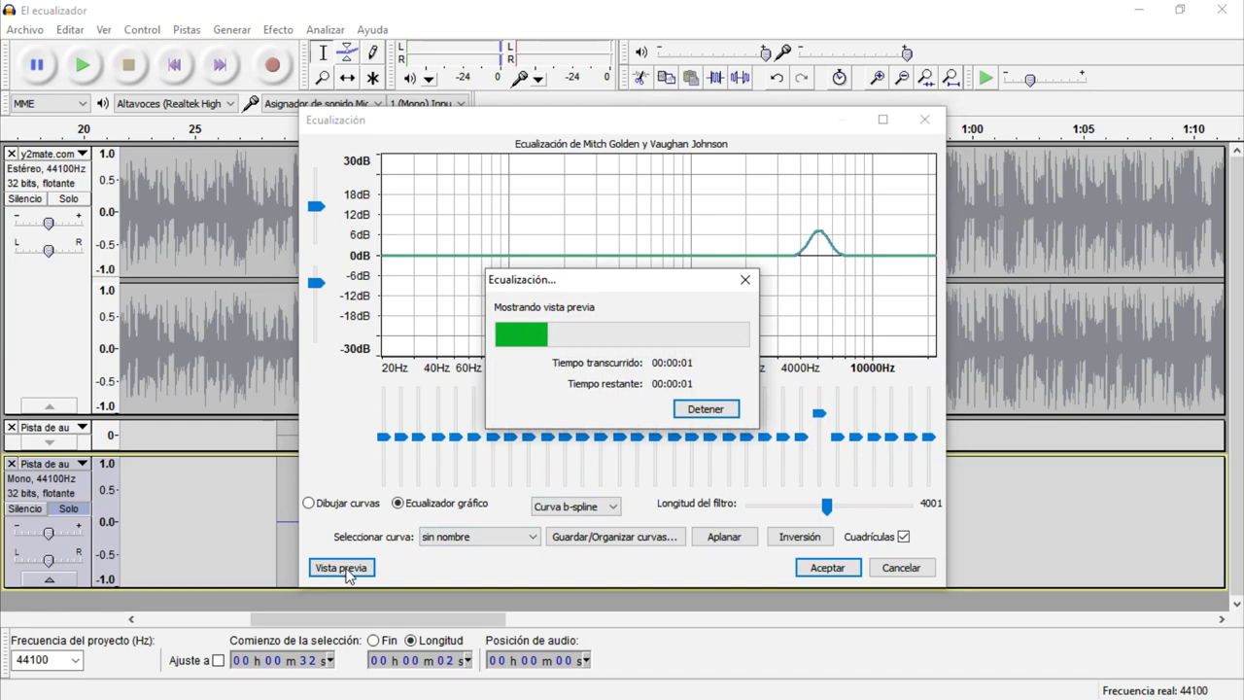
Step: Raise the 6.3 kHz band to 10.0 dB and preview the voice with it
left_click(838, 438)
scroll(842, 442, "up", 6)
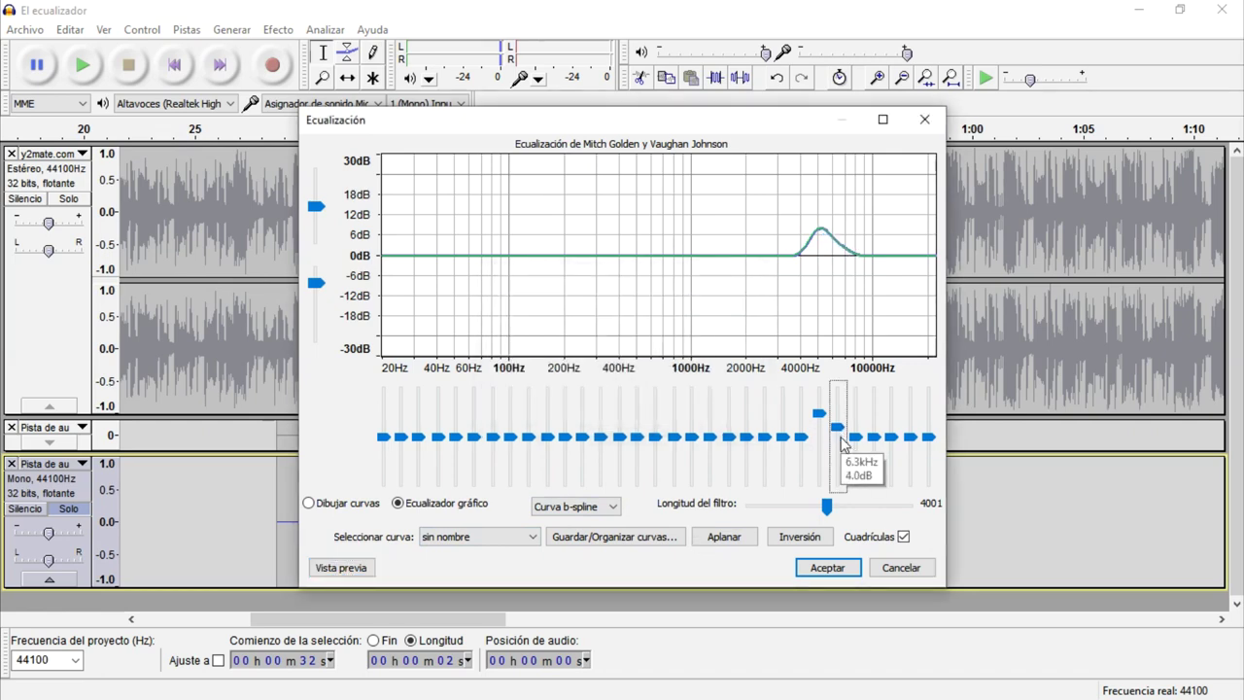
scroll(842, 442, "up", 3)
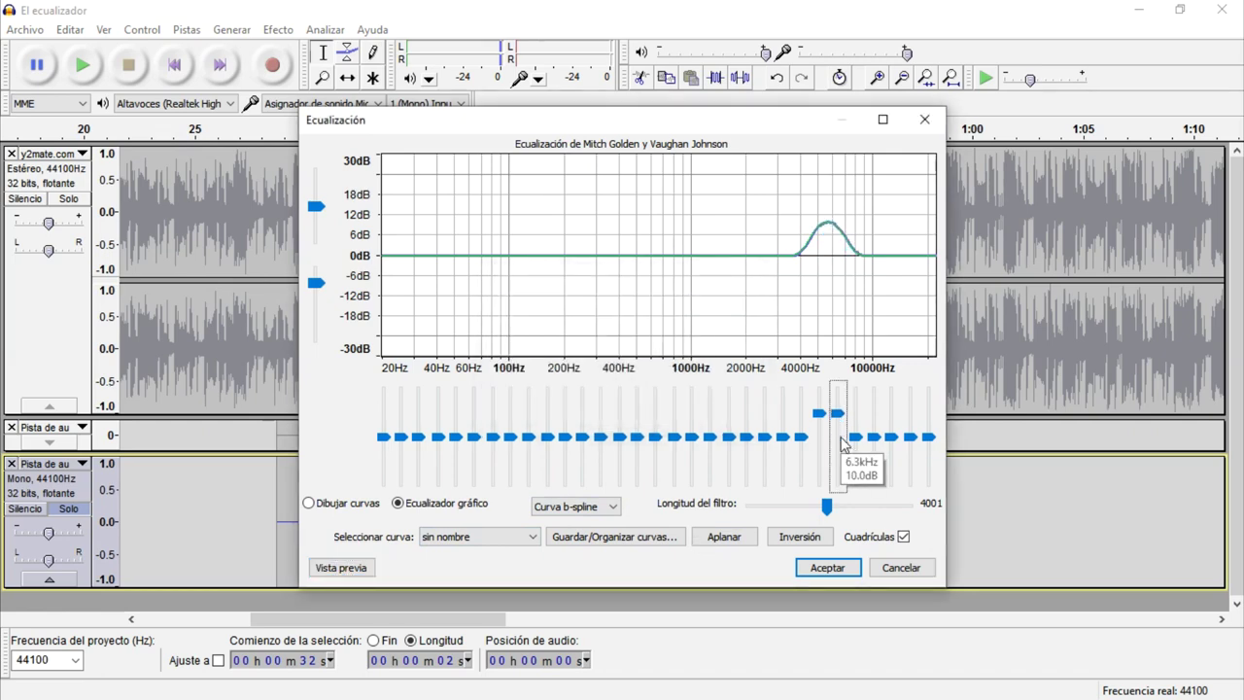
left_click(342, 571)
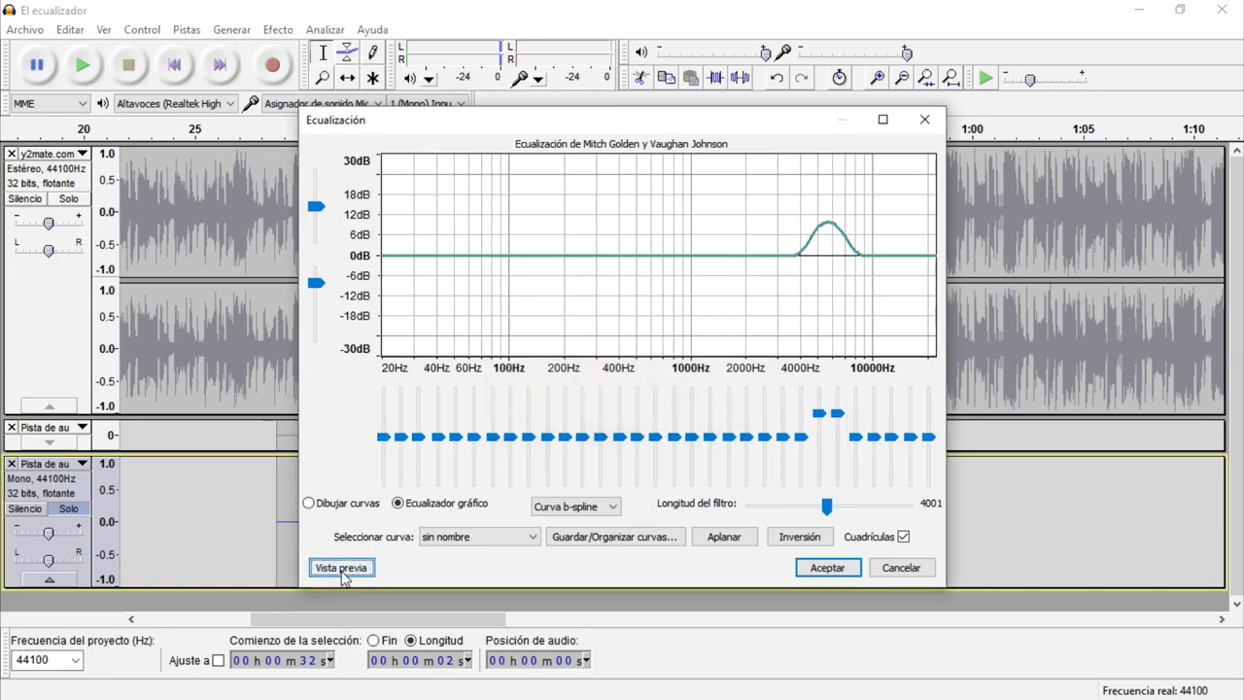
Step: Raise the 8 kHz and 10 kHz bands to 10 dB and preview the equalized voice
left_click(851, 444)
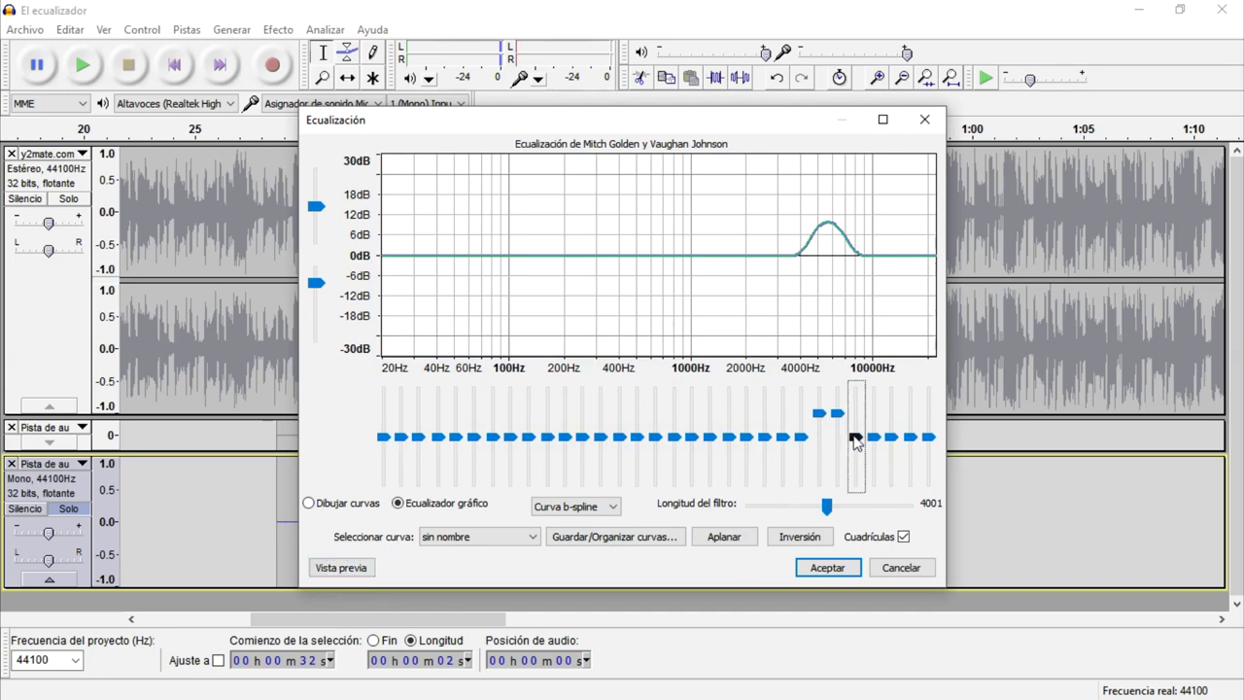
scroll(854, 438, "up", 7)
scroll(854, 442, "up", 3)
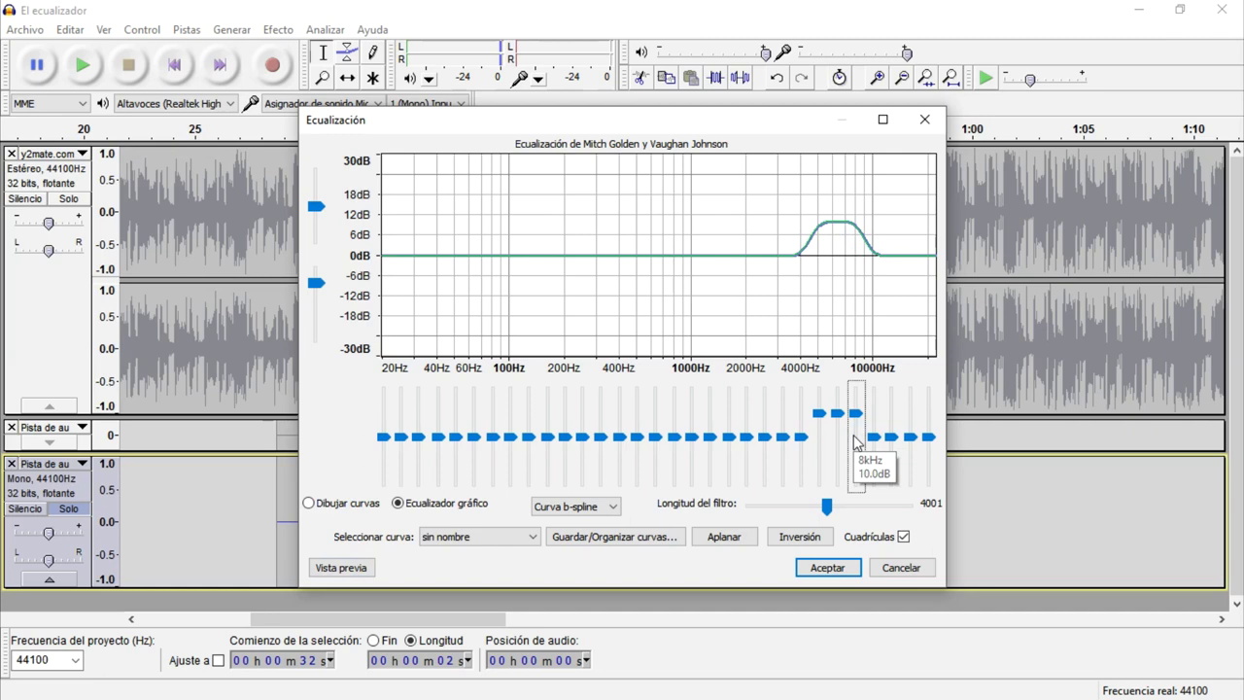
left_click(875, 442)
scroll(874, 442, "up", 5)
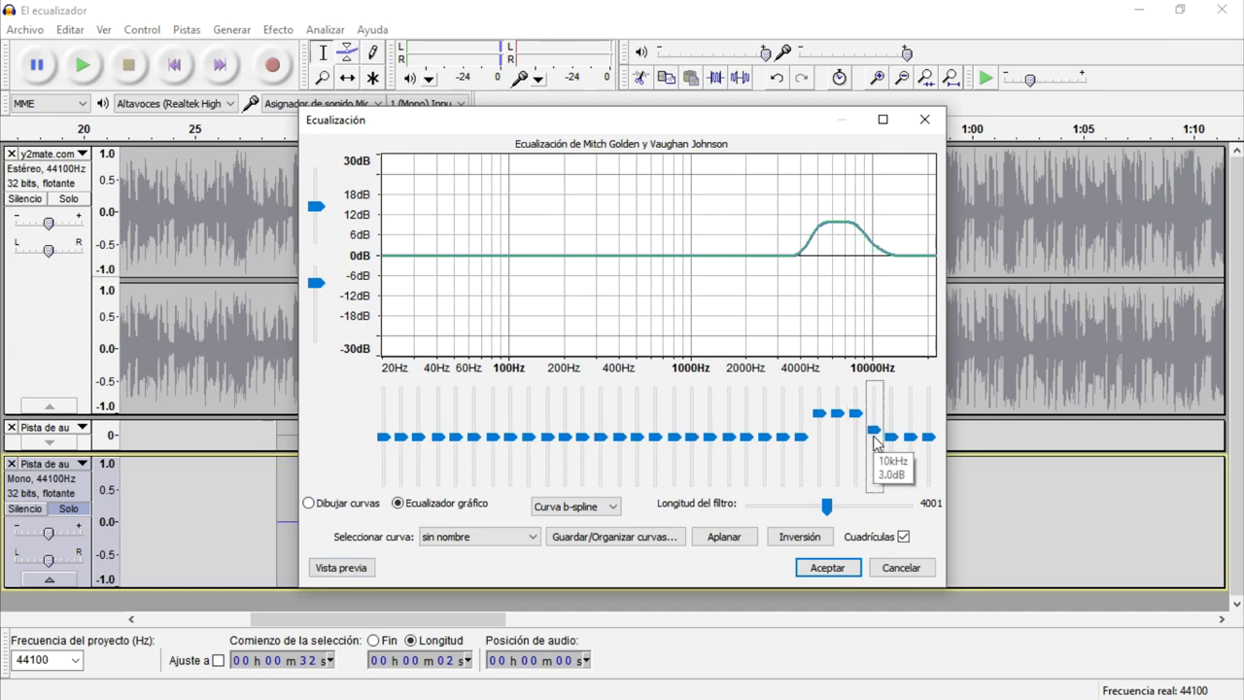
scroll(874, 442, "up", 5)
left_click(343, 567)
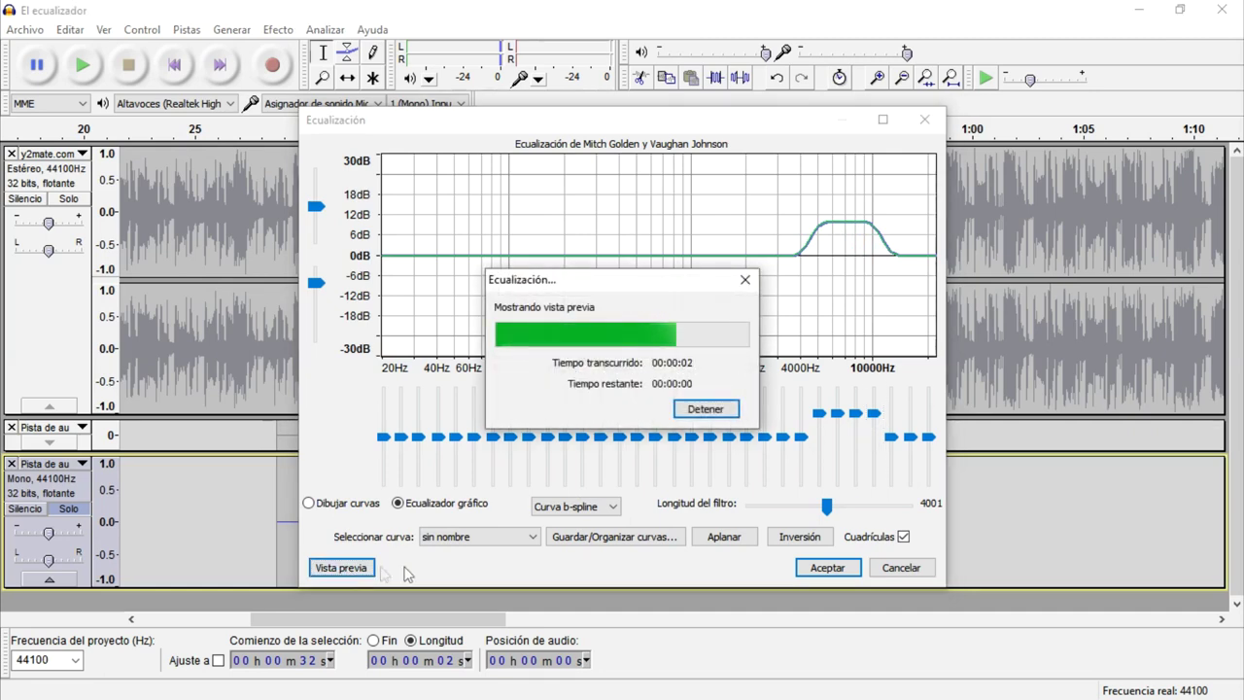
Step: Raise the 20 kHz band to 10 dB and preview its effect on the voice
left_click(929, 438)
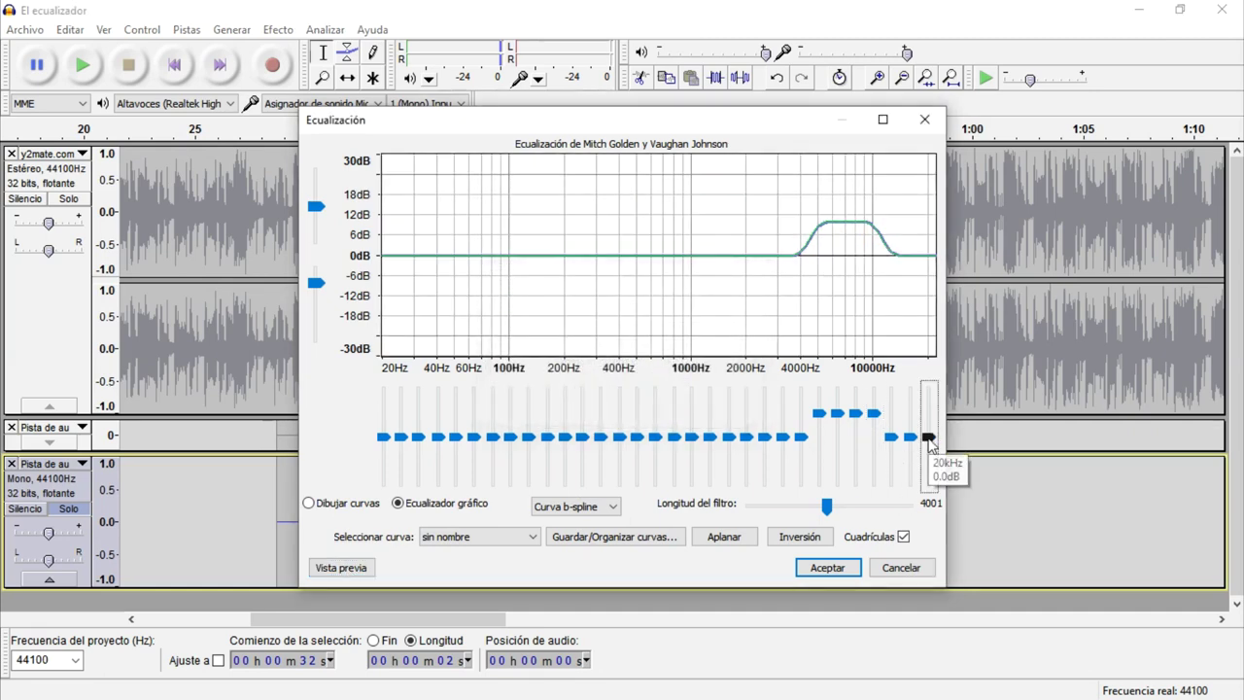
scroll(929, 440, "up", 10)
left_click(360, 569)
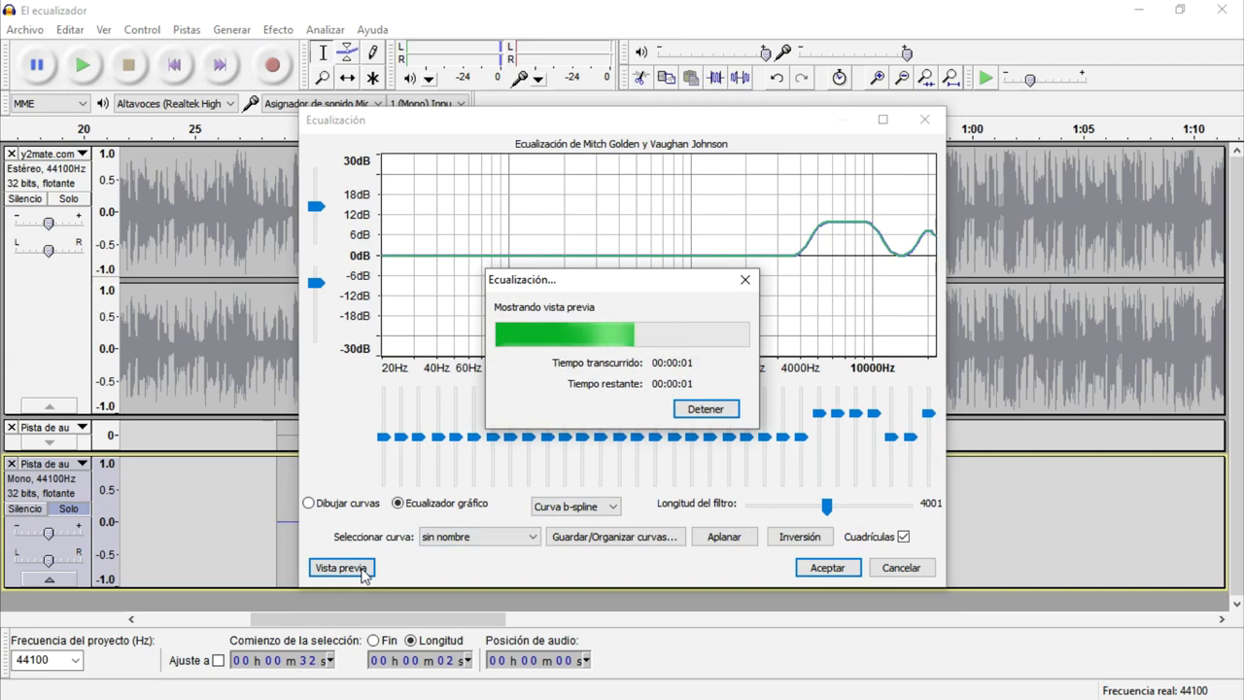
Step: Raise the 12.5 kHz and 16 kHz bands to 10 dB and preview the full treble boost
left_click(894, 440)
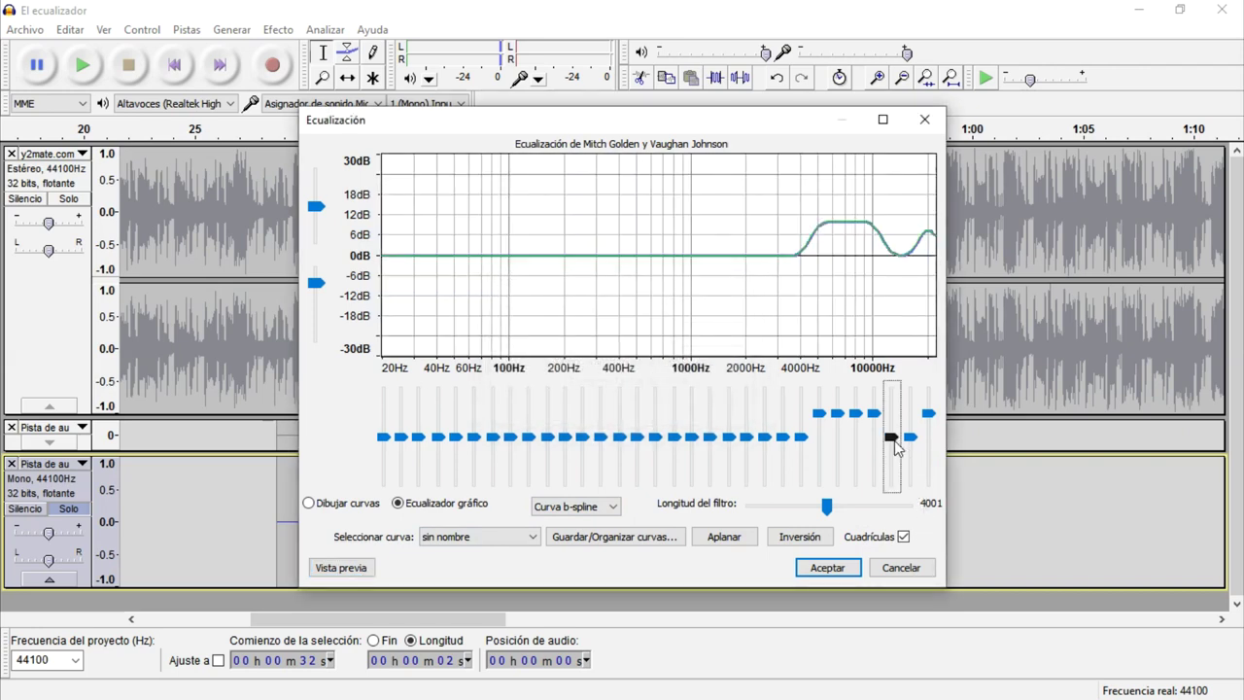
scroll(896, 446, "up", 10)
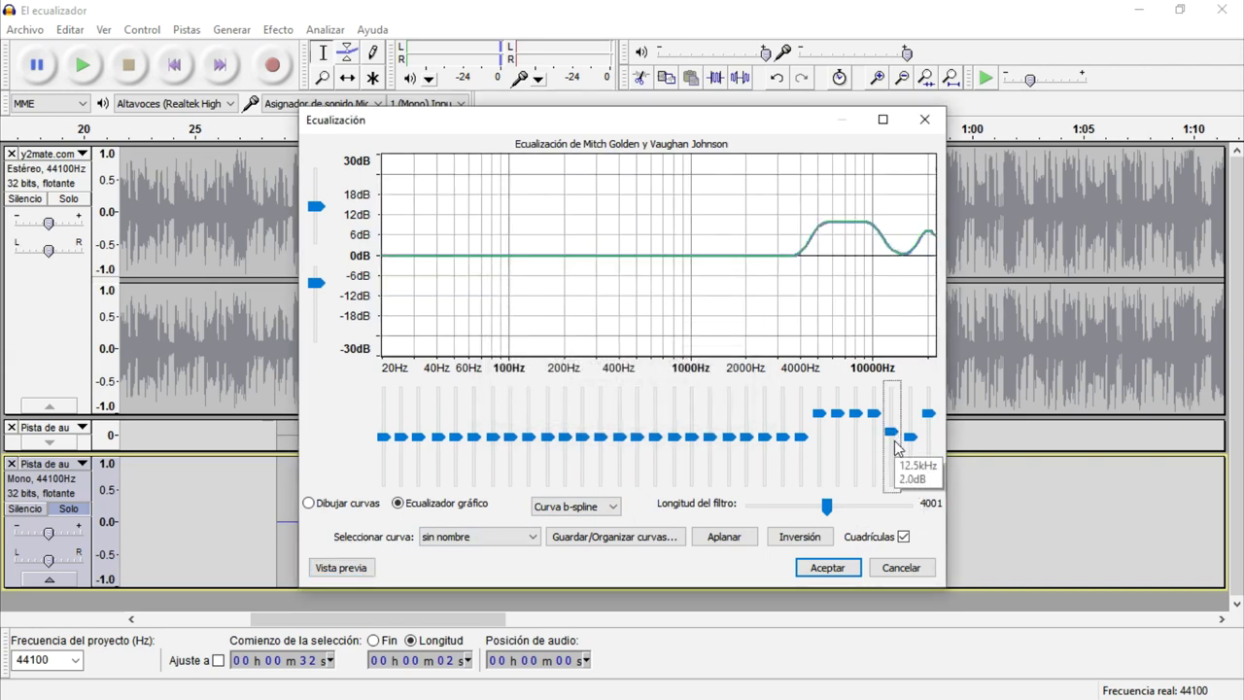
left_click(911, 440)
scroll(911, 443, "up", 10)
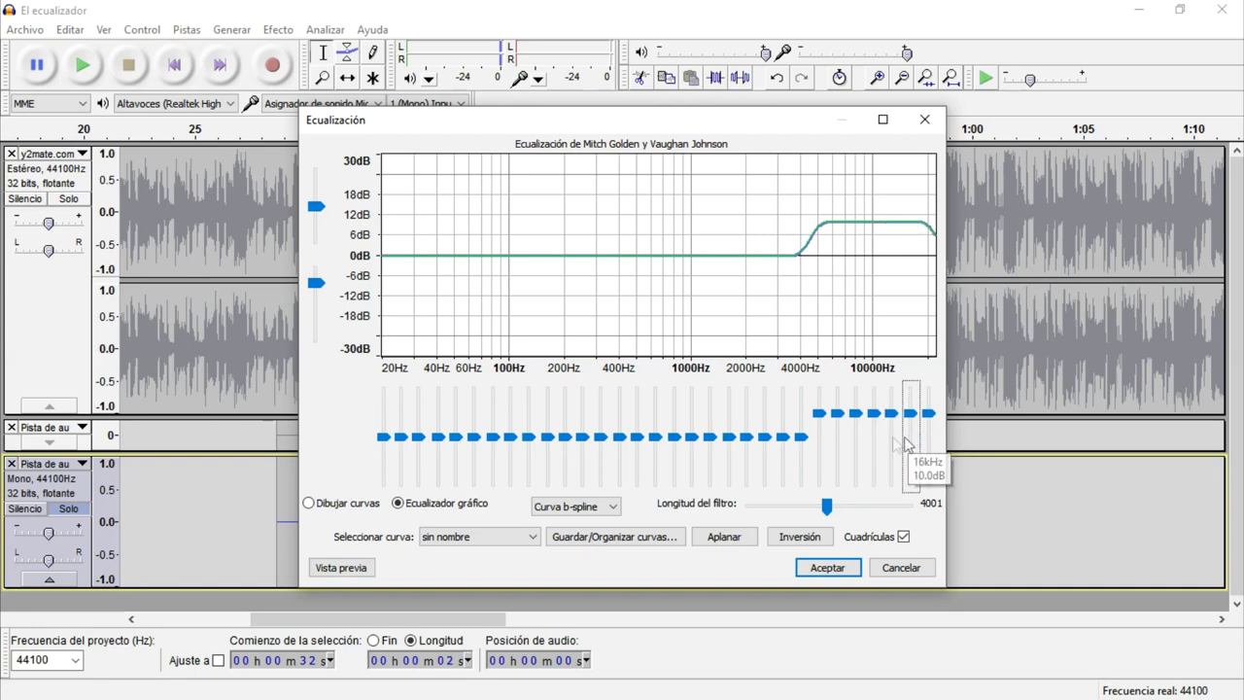
left_click(340, 568)
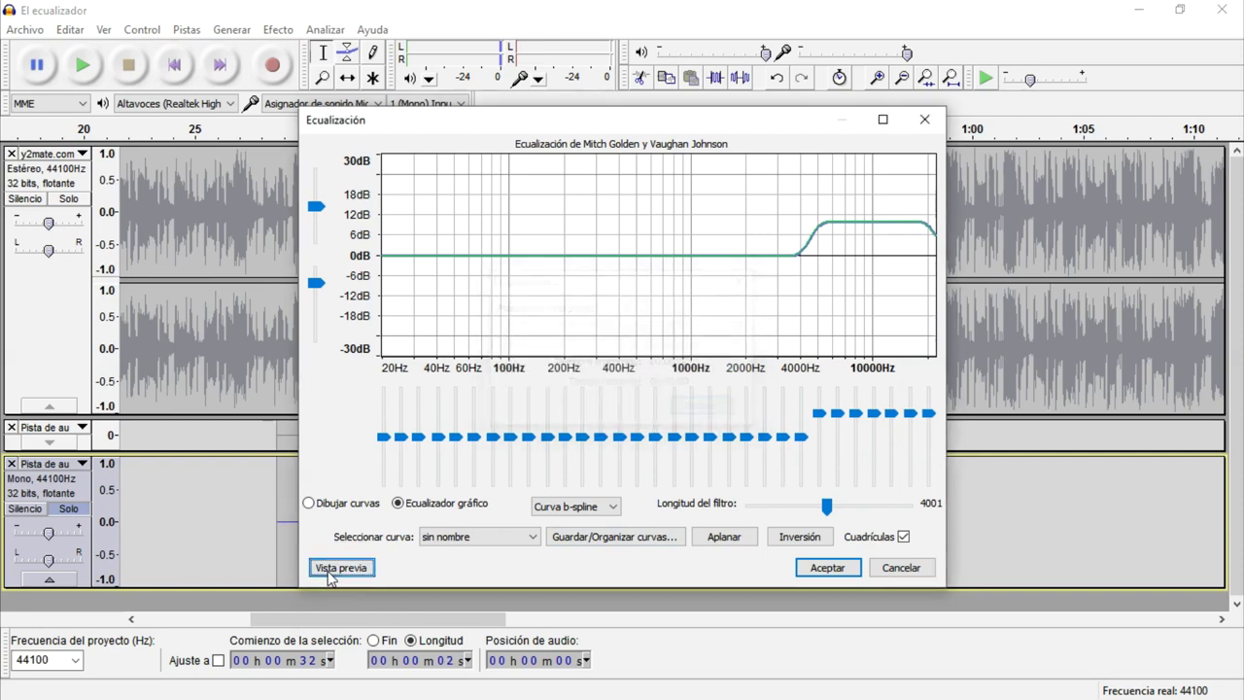
Step: Smooth the rise by setting 2.5, 3.15 and 4 kHz to about 1, 2 and 3 dB and 5 kHz to about 7 dB, then preview
left_click_drag(802, 437, 766, 439)
left_click(782, 436)
left_click(819, 418)
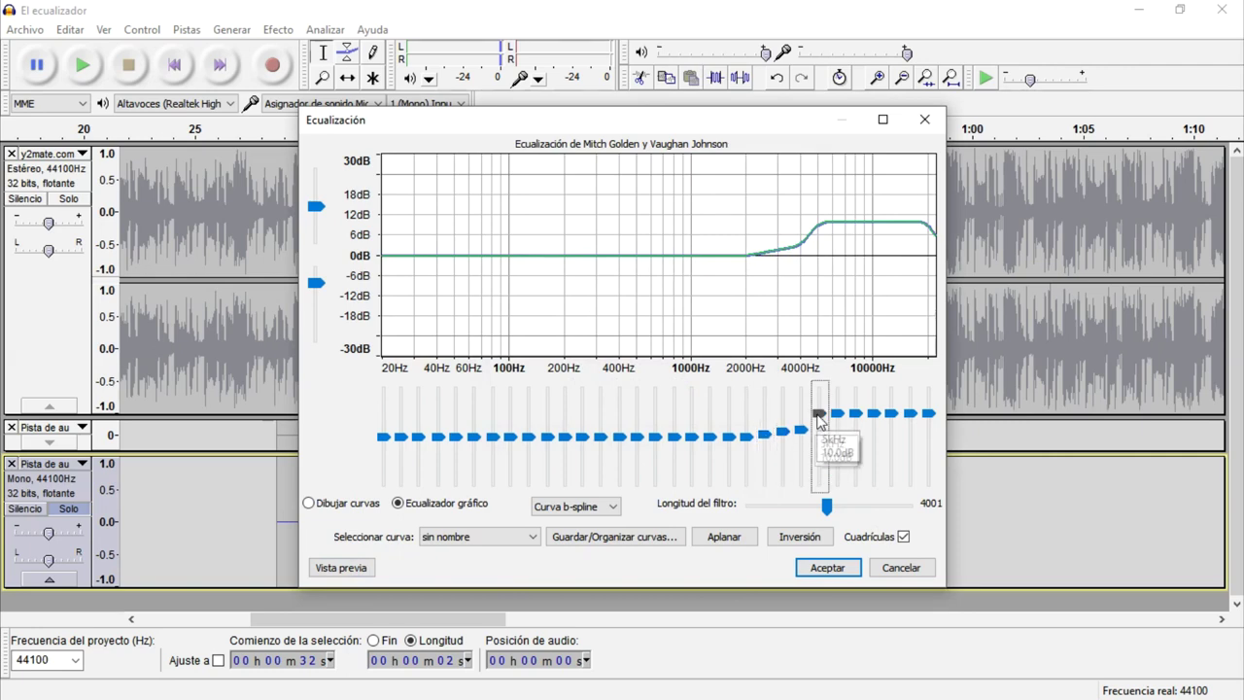
left_click_drag(816, 417, 822, 422)
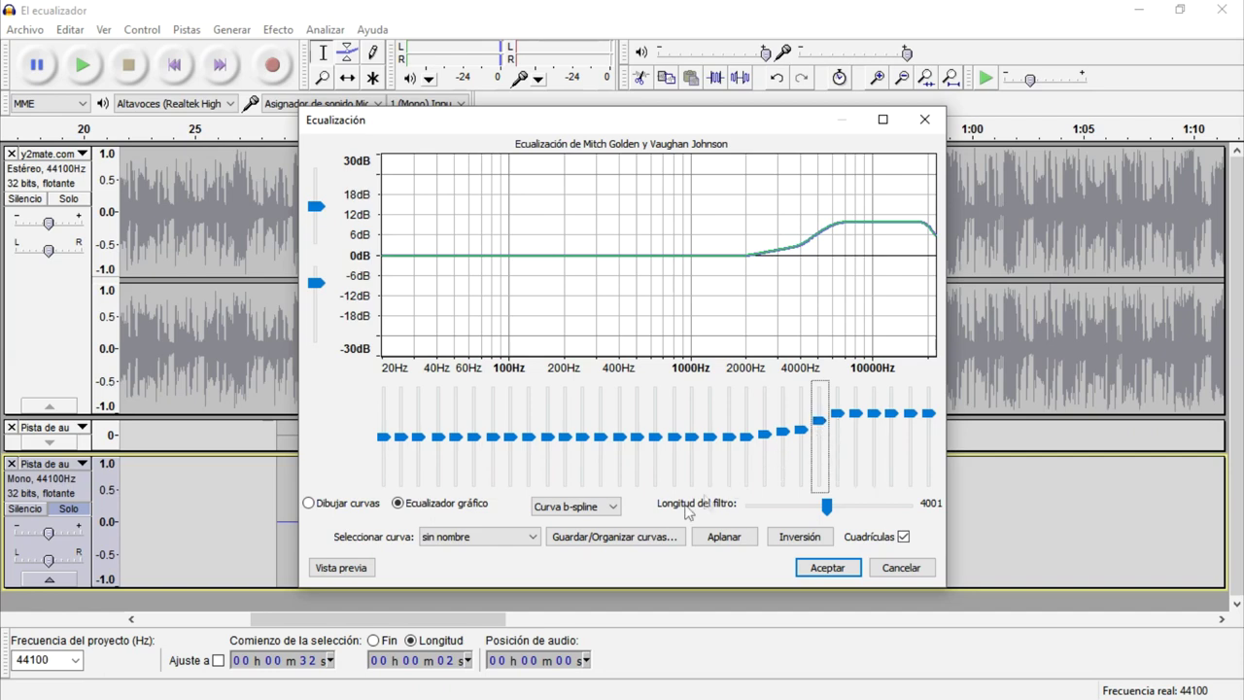
left_click(342, 568)
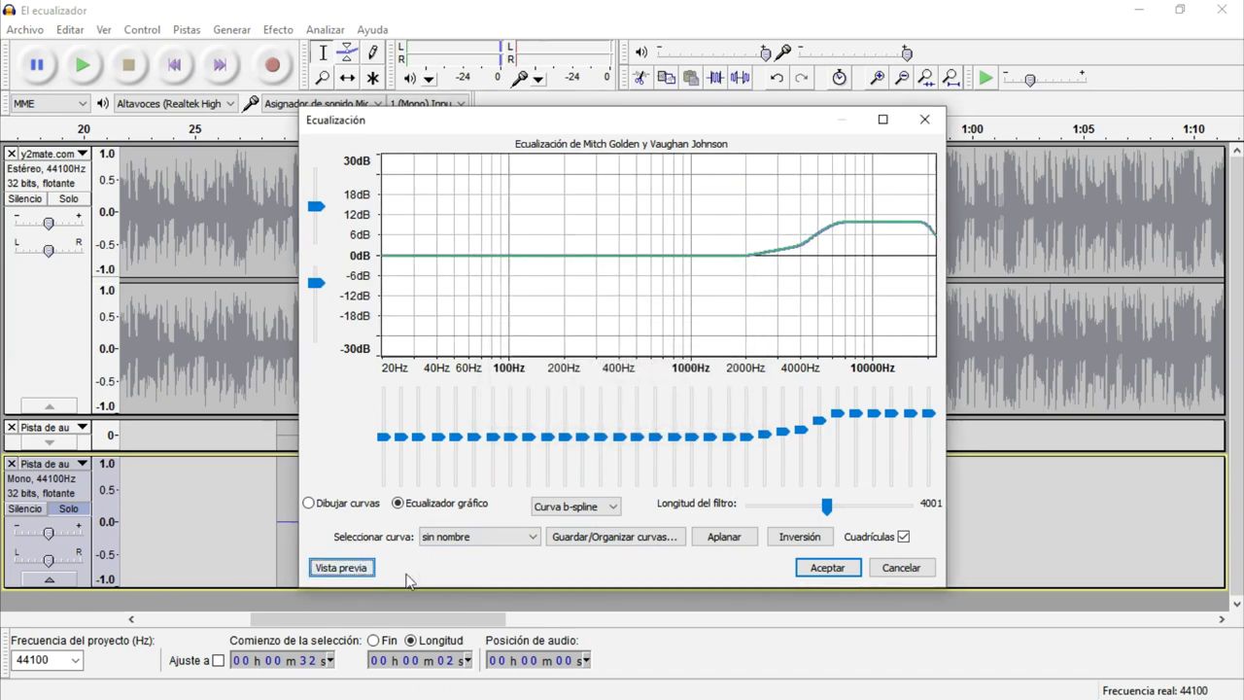
Step: Cancel the Equalization effect and play the selected voice passage without equalization for comparison
left_click(912, 572)
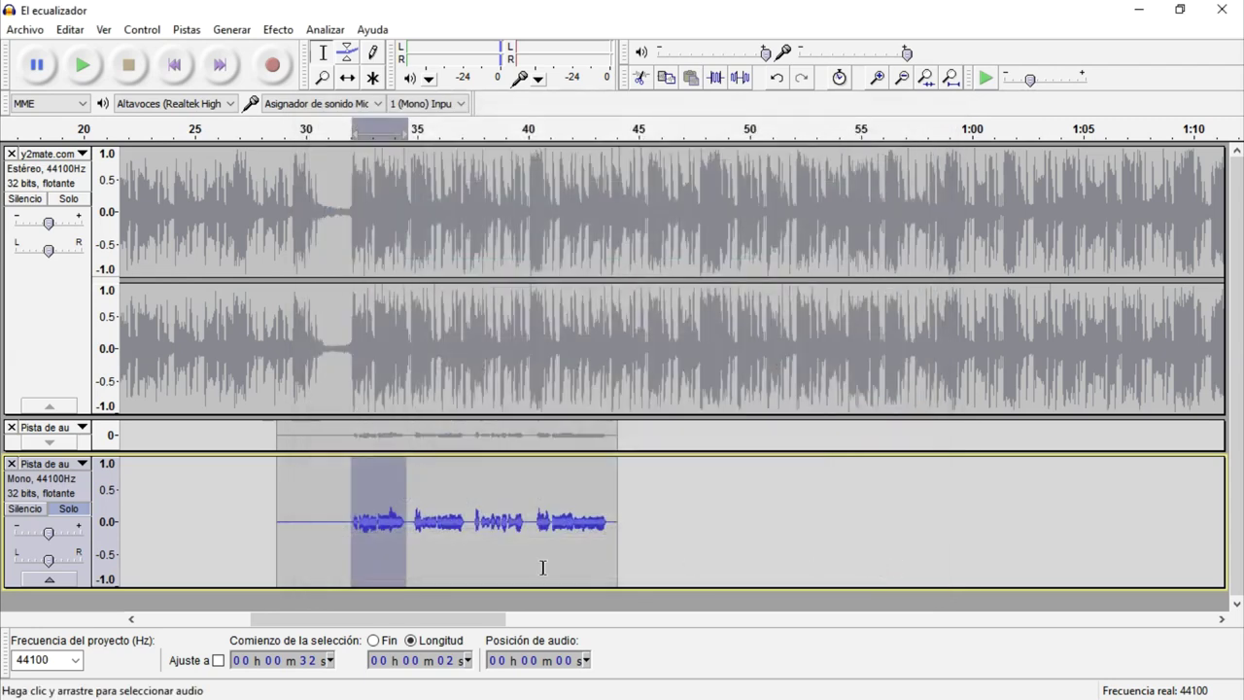
key("space")
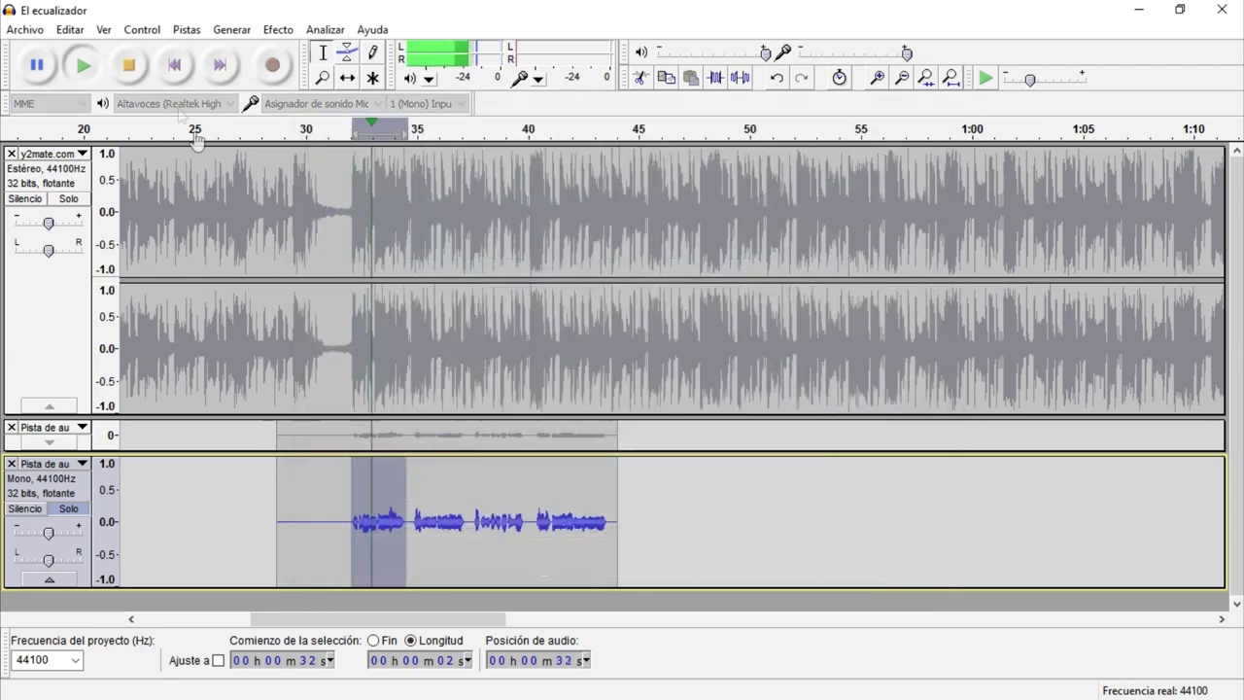
Step: Reopen the Equalization effect in graphic equalizer mode and flatten the curve
left_click(278, 30)
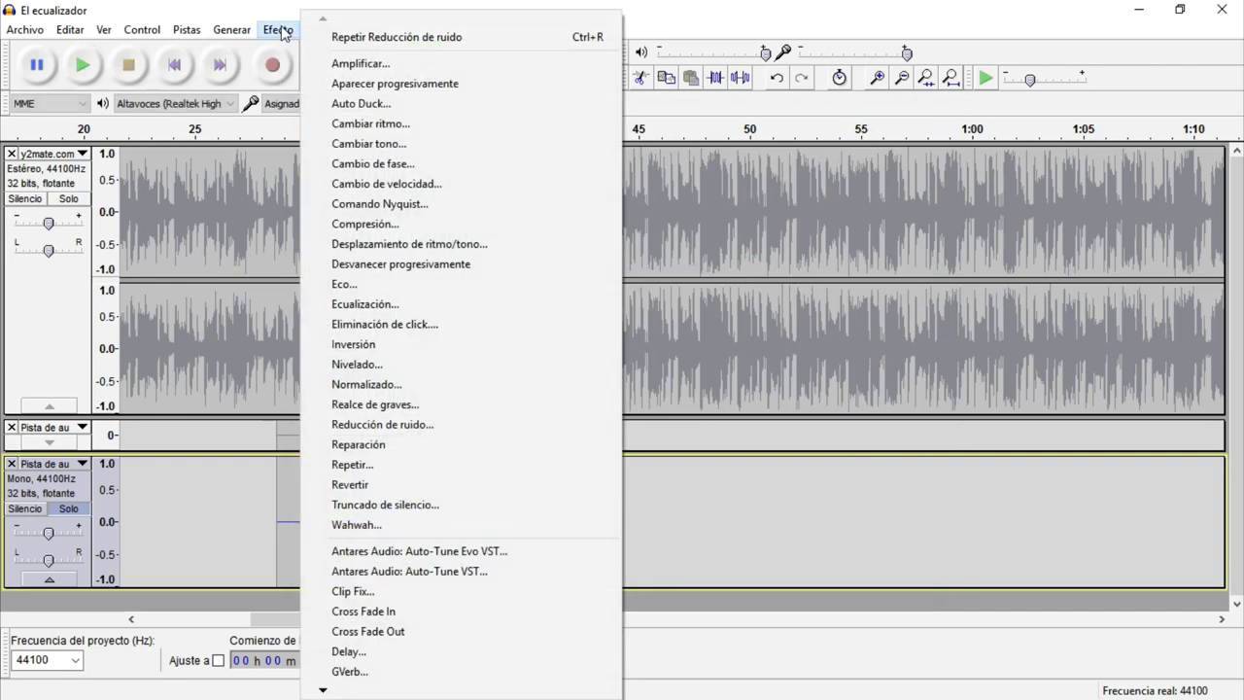
left_click(434, 307)
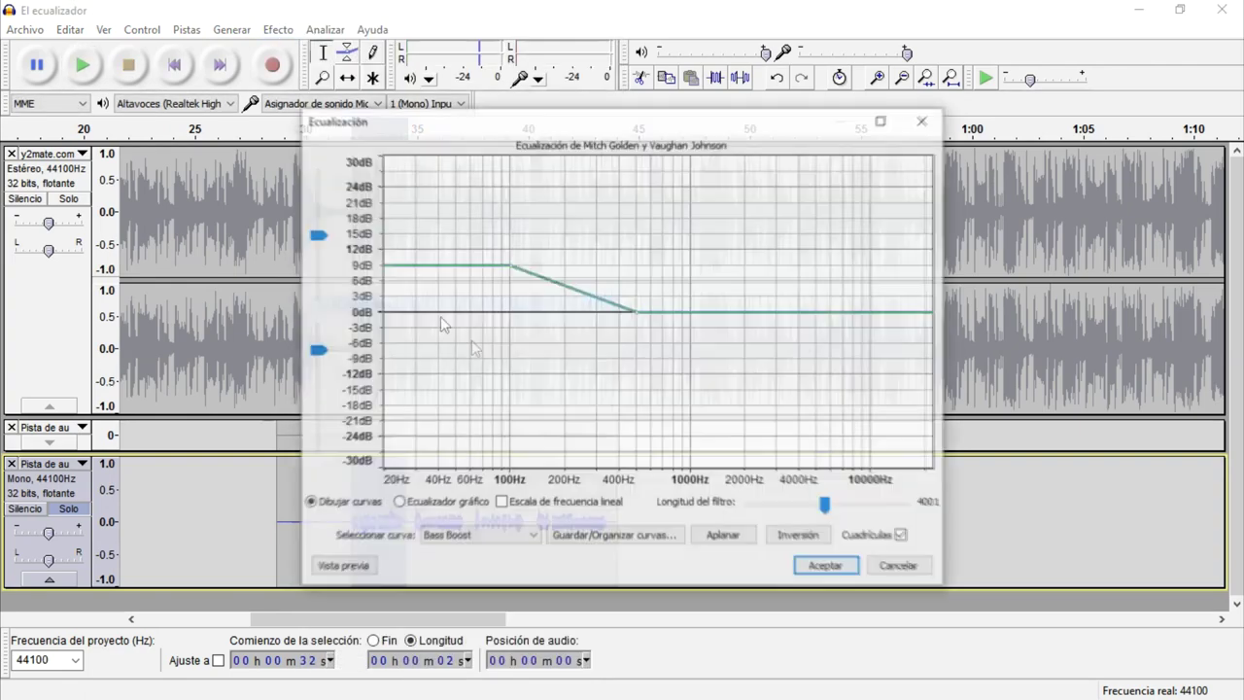
left_click(424, 507)
left_click(479, 536)
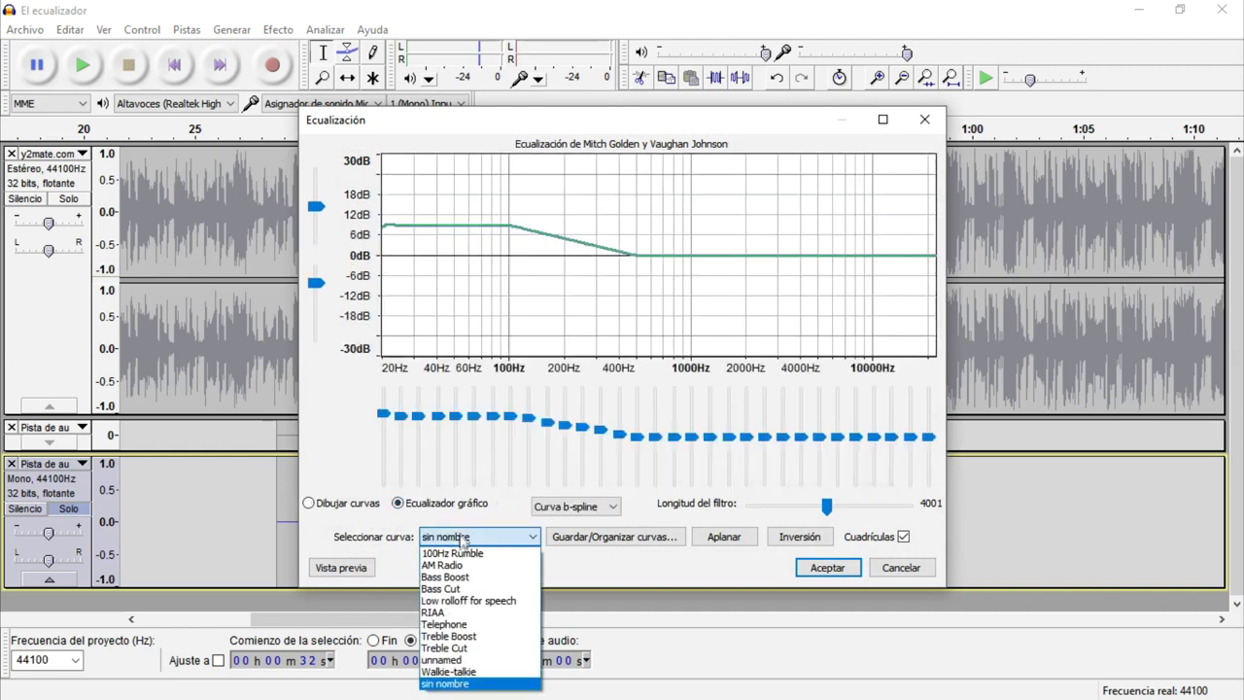
left_click(739, 536)
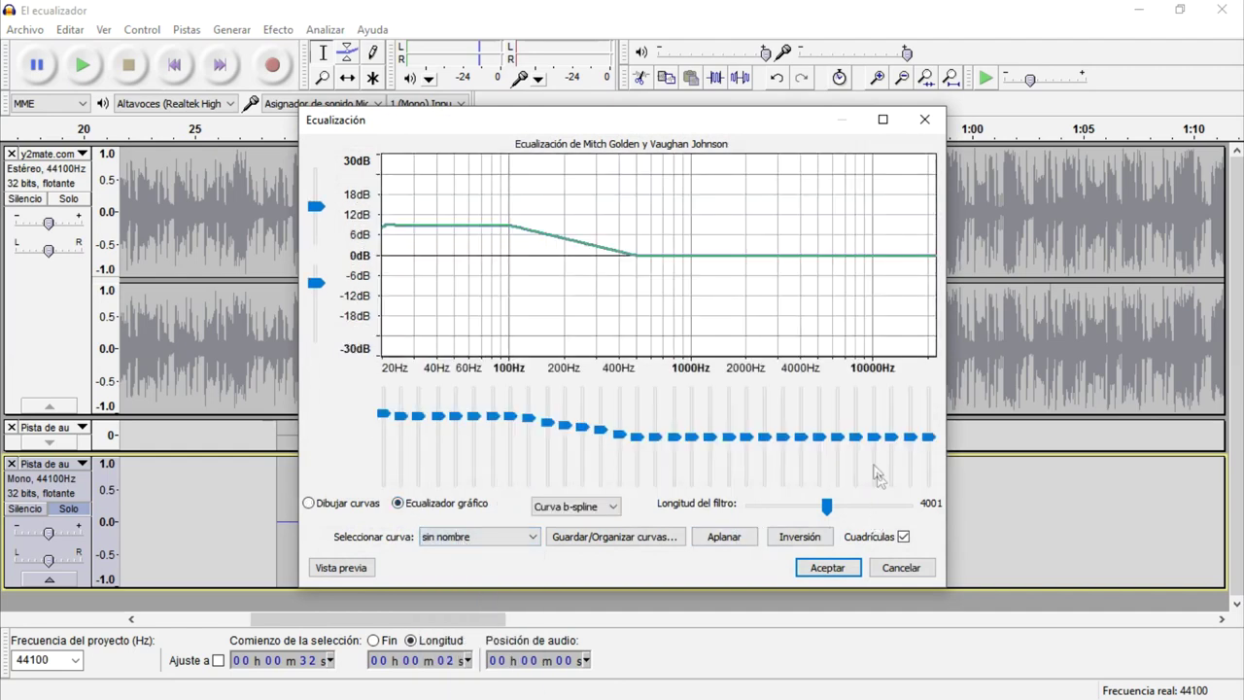
left_click(715, 544)
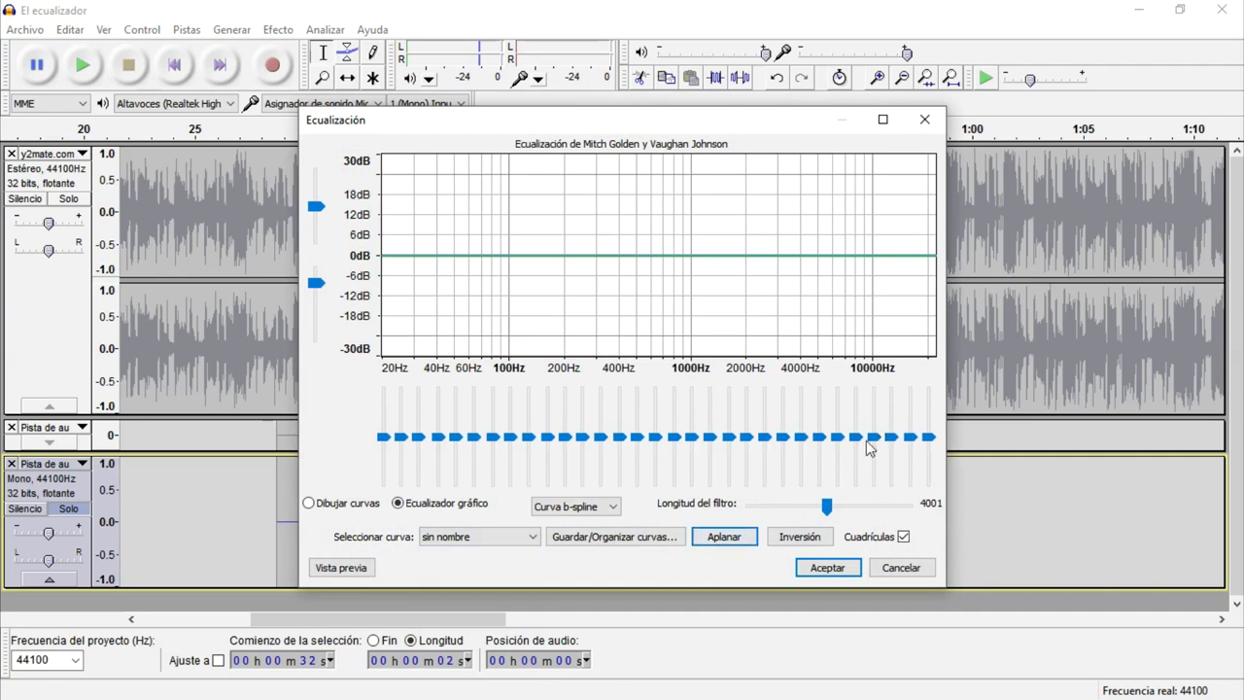
Step: Load the Treble Boost preset as a reference and flatten the curve again
left_click(491, 537)
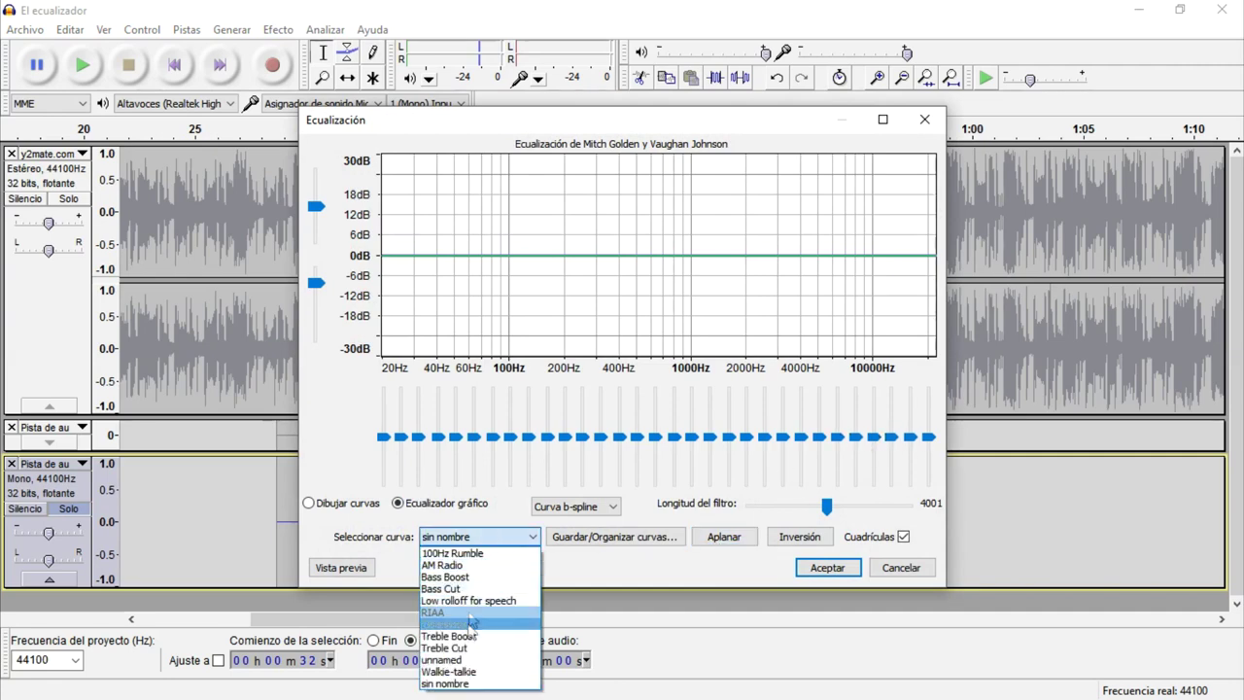
left_click(474, 641)
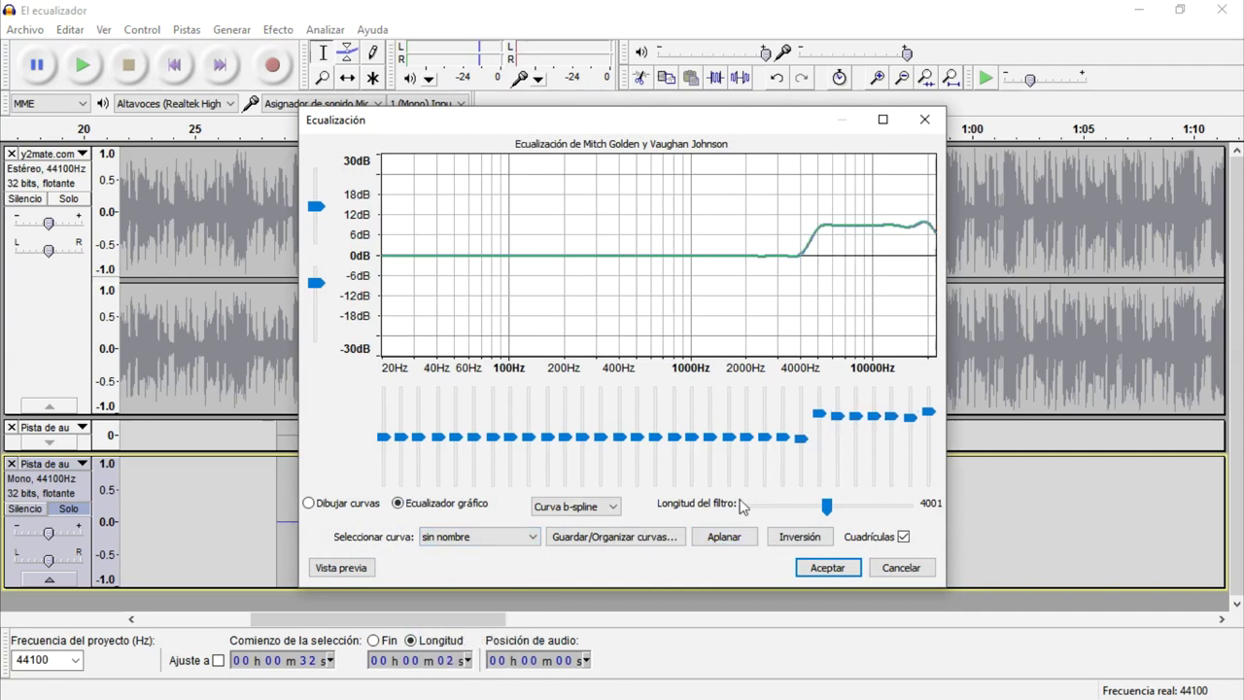
left_click(725, 540)
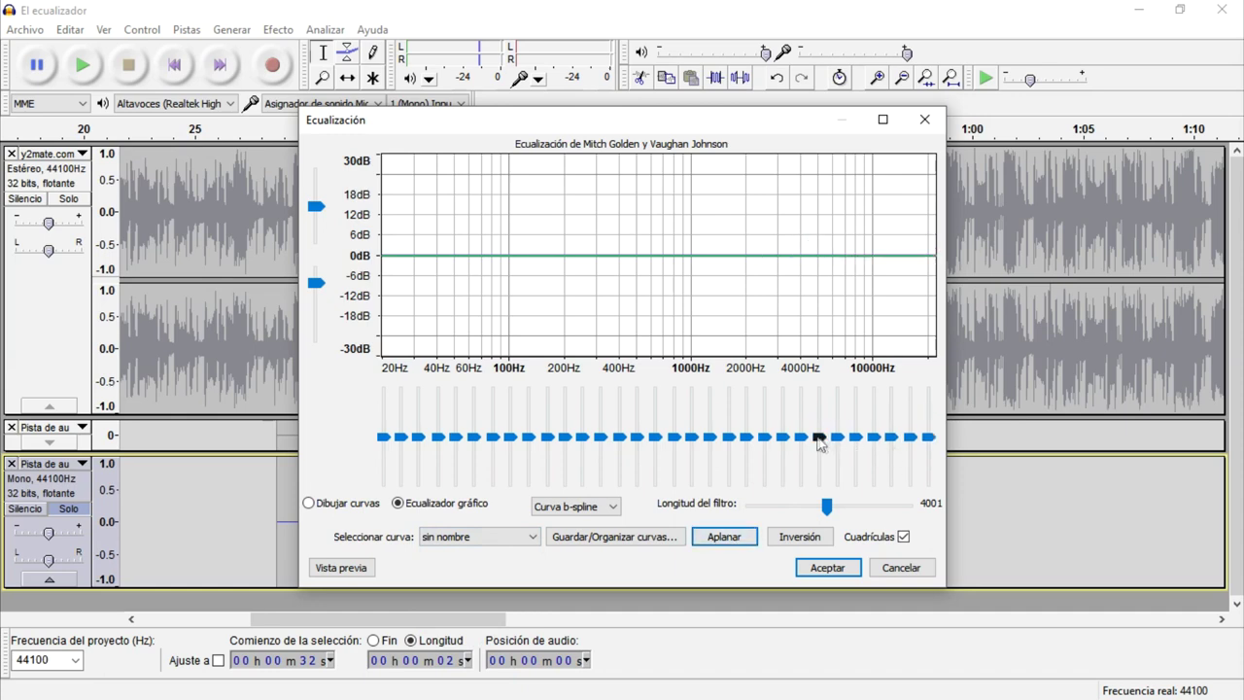
Step: Ramp 2.5 to 4 kHz from about 1 to 3 dB, set 5 kHz to about 7 dB and all higher bands to 10 dB, and preview
mouse_move(818, 443)
left_click(818, 440)
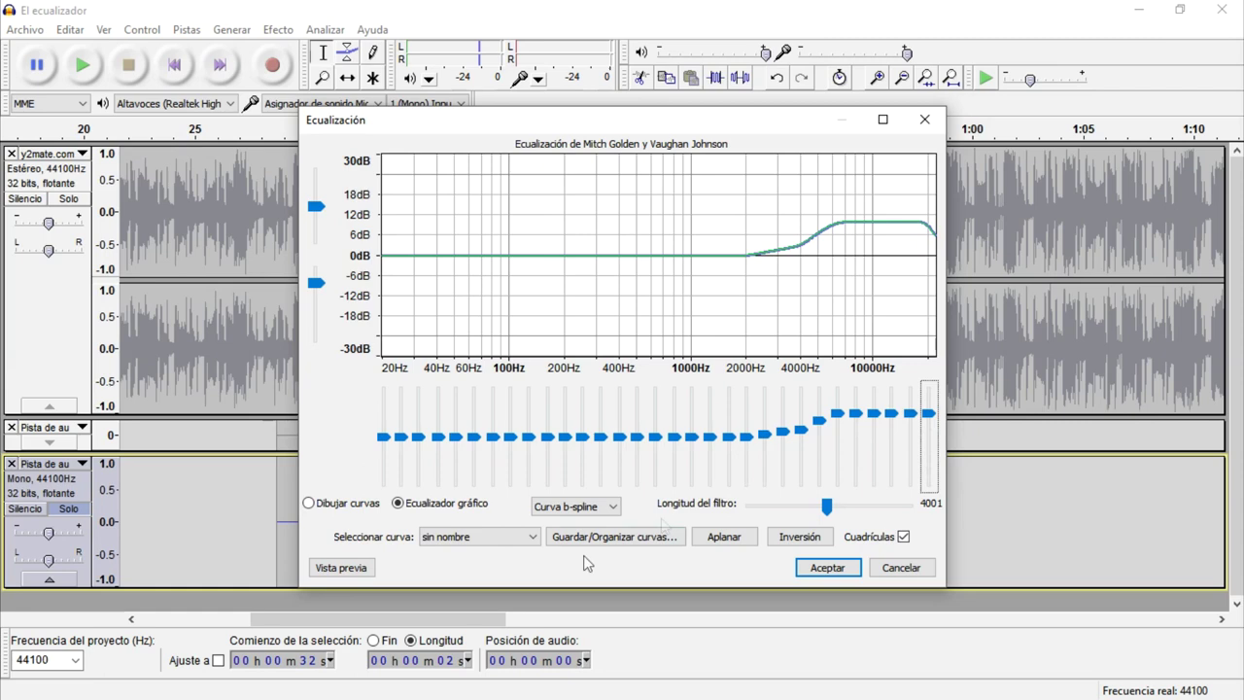
left_click(339, 567)
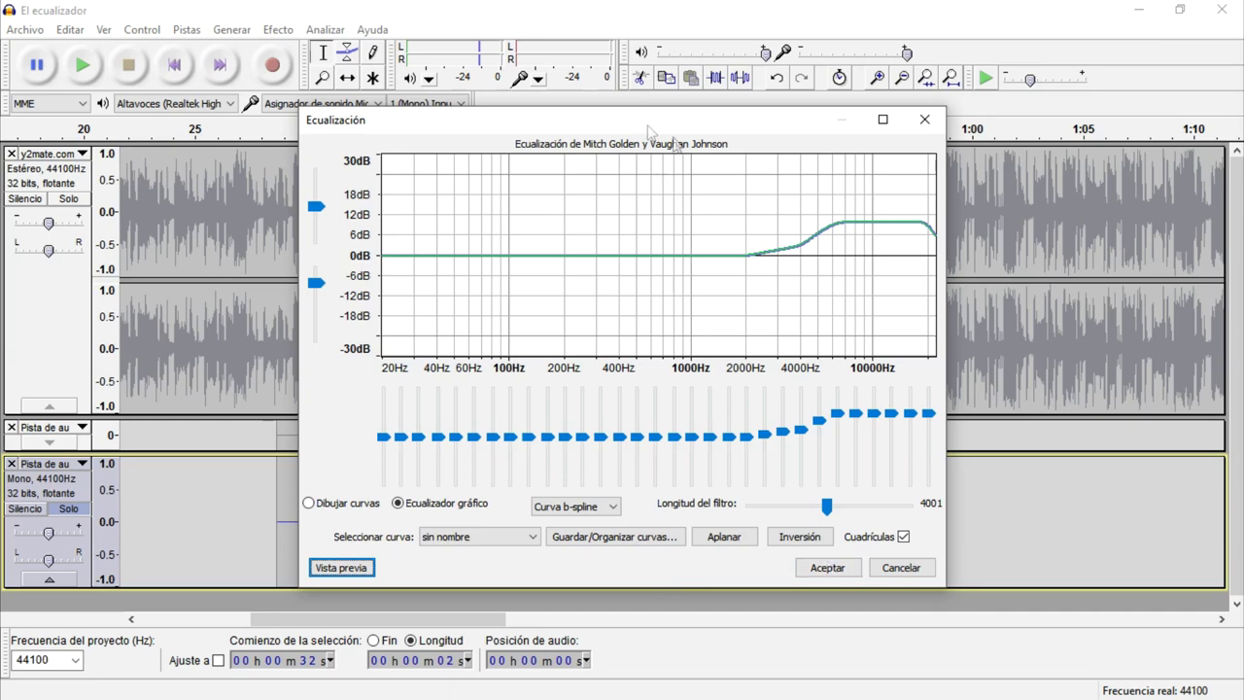
Step: Move the Equalization dialog clear of the selected passage and apply the graphic equalizer curve to the voice
left_click_drag(649, 127, 822, 150)
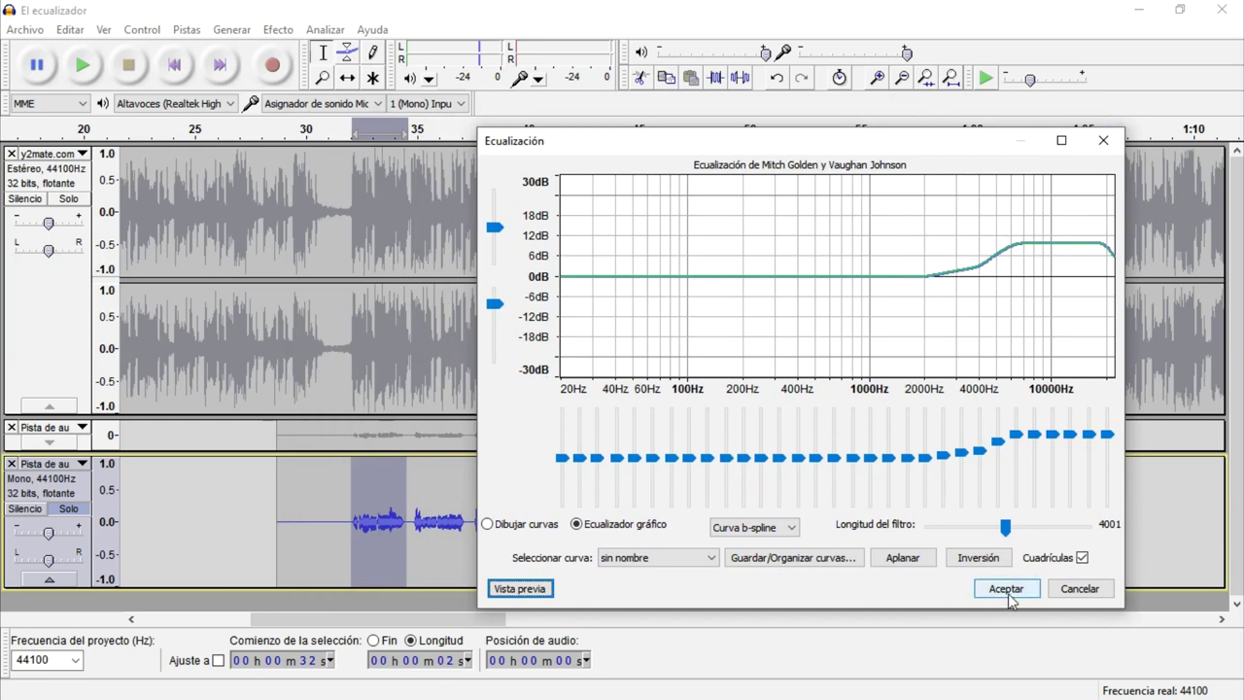
left_click(706, 566)
left_click(671, 545)
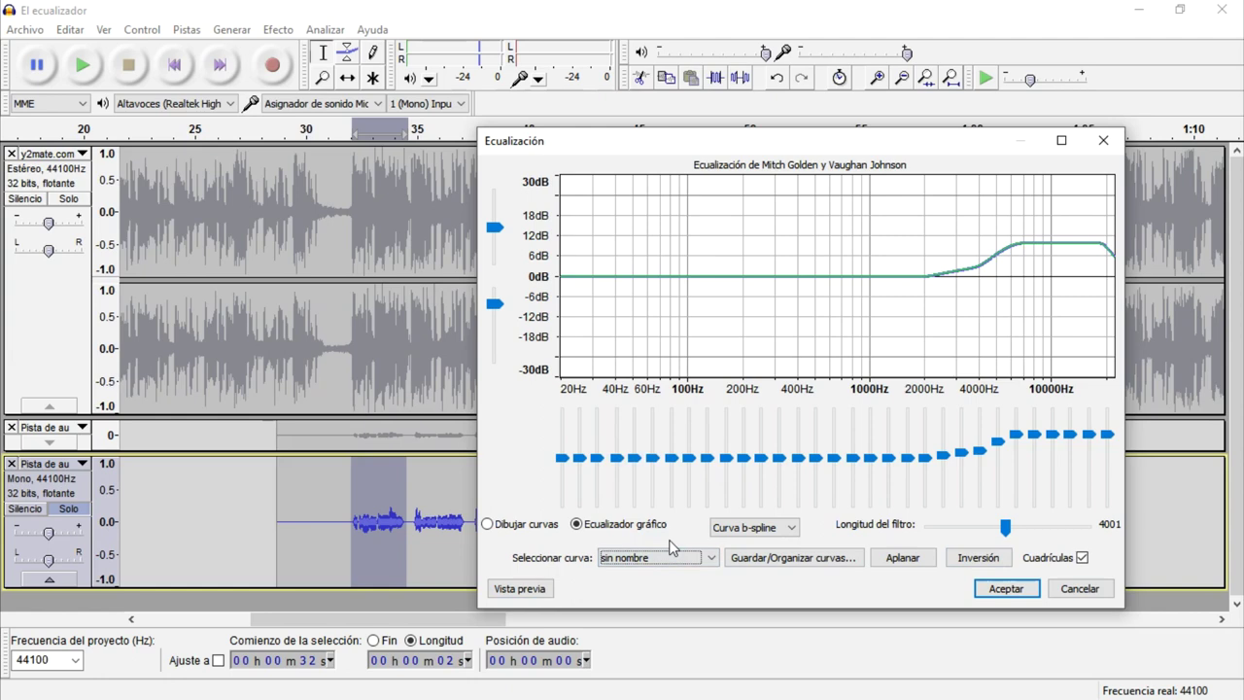
left_click(583, 523)
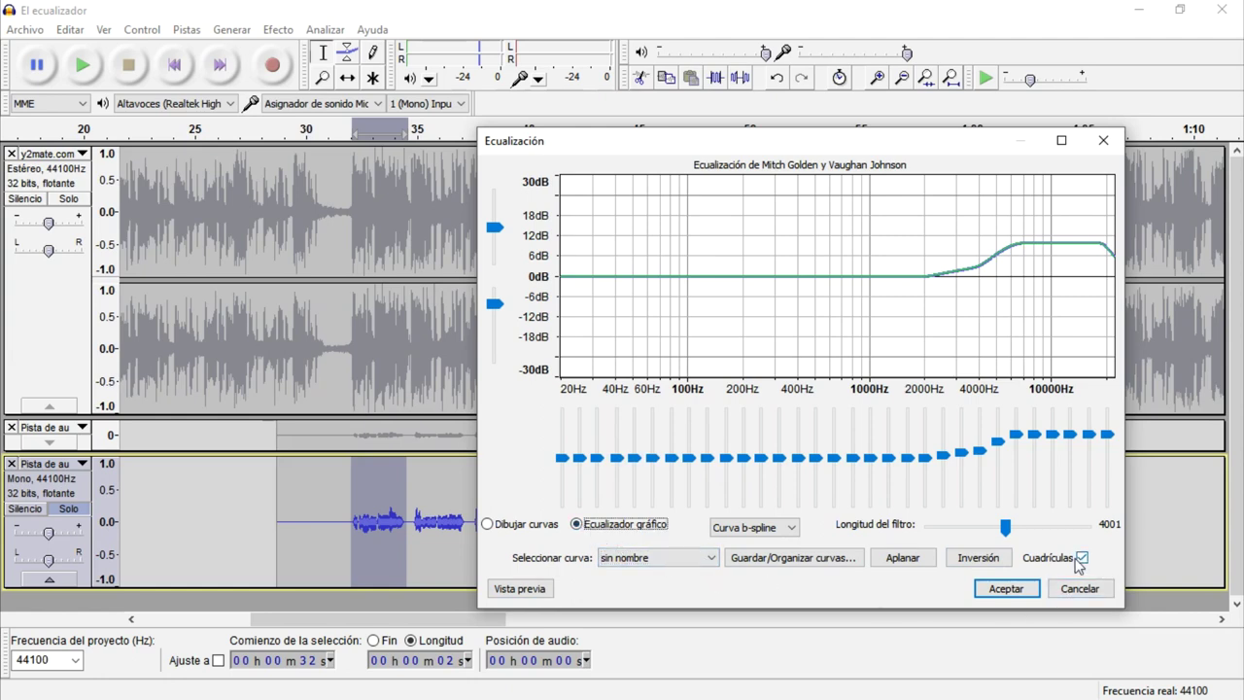
left_click(1007, 589)
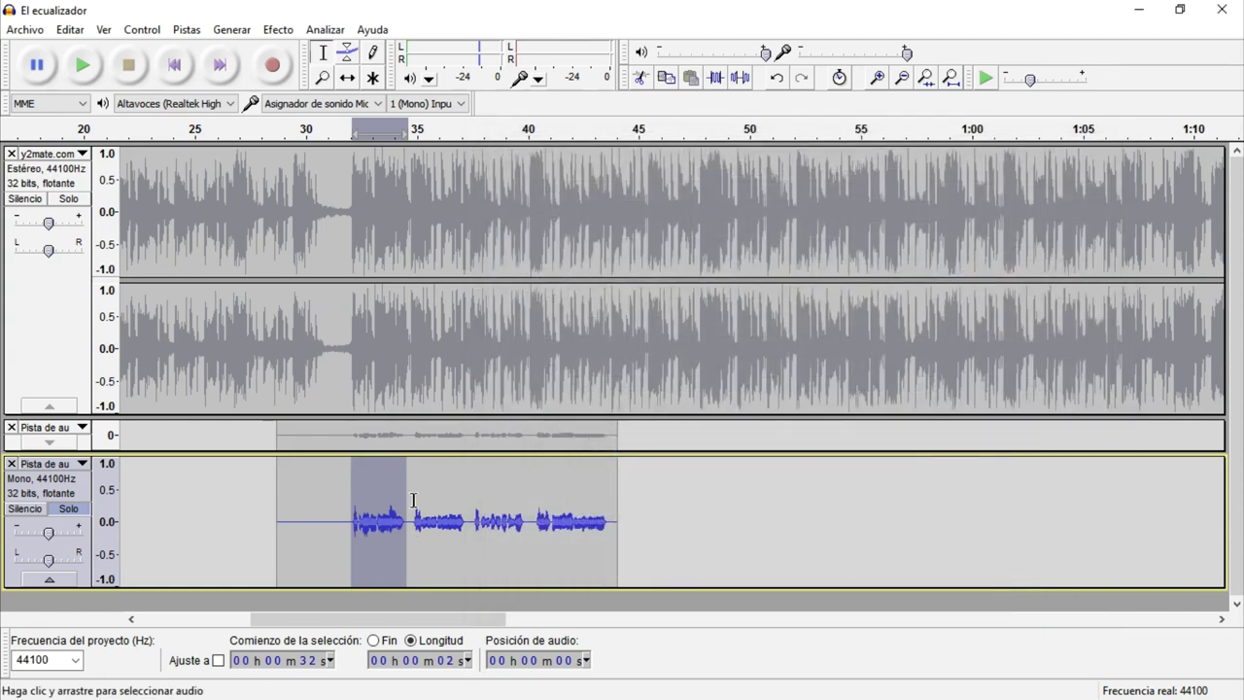
Step: Select the remaining voice phrases from about 35 to 43.5 s and apply the current Equalization curve to them
left_click_drag(418, 520, 607, 552)
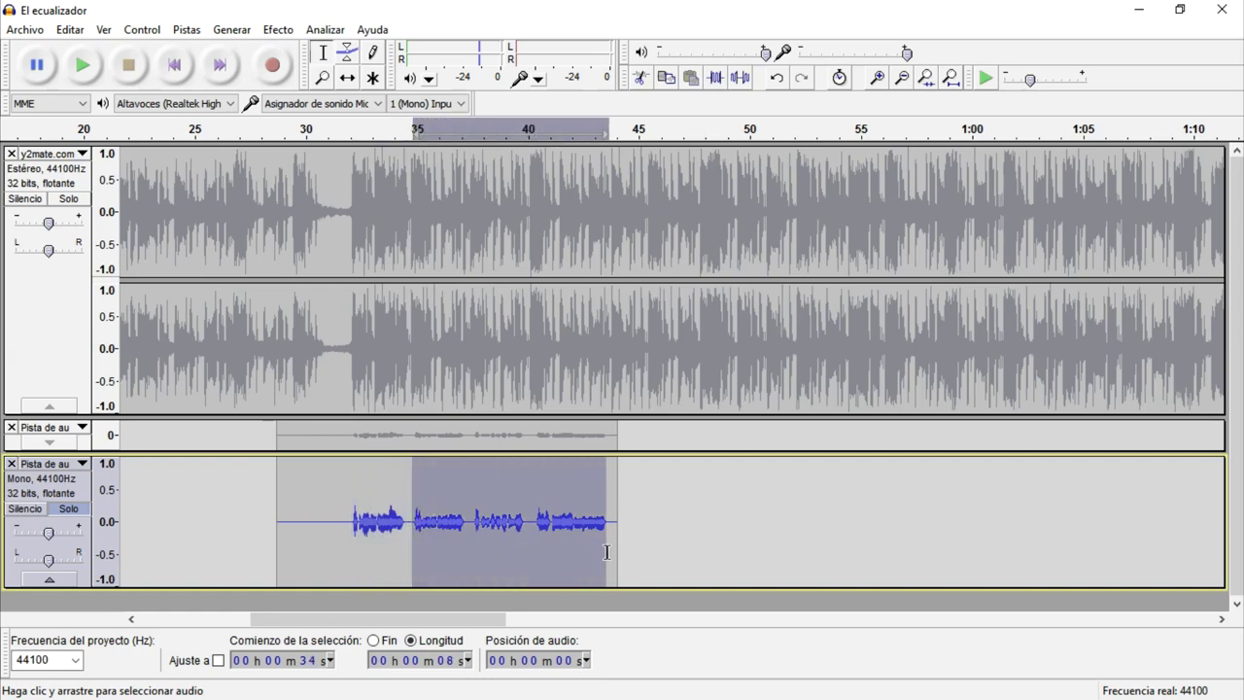
left_click(278, 30)
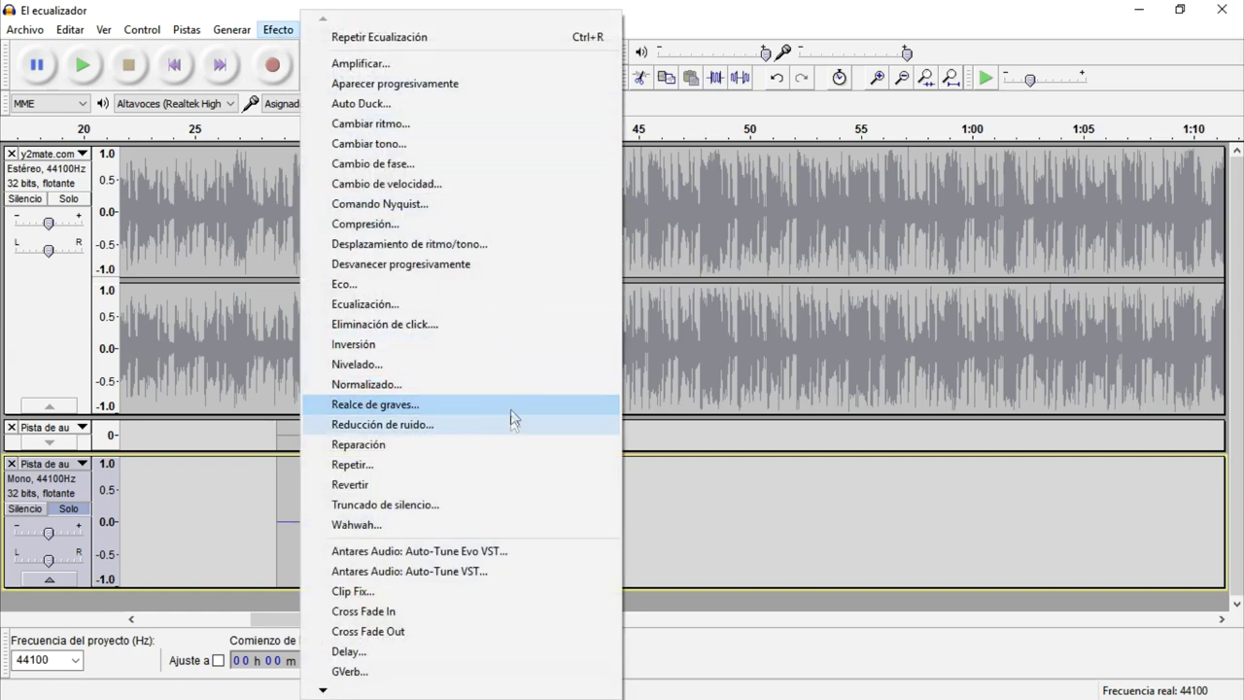
left_click(481, 305)
left_click(834, 567)
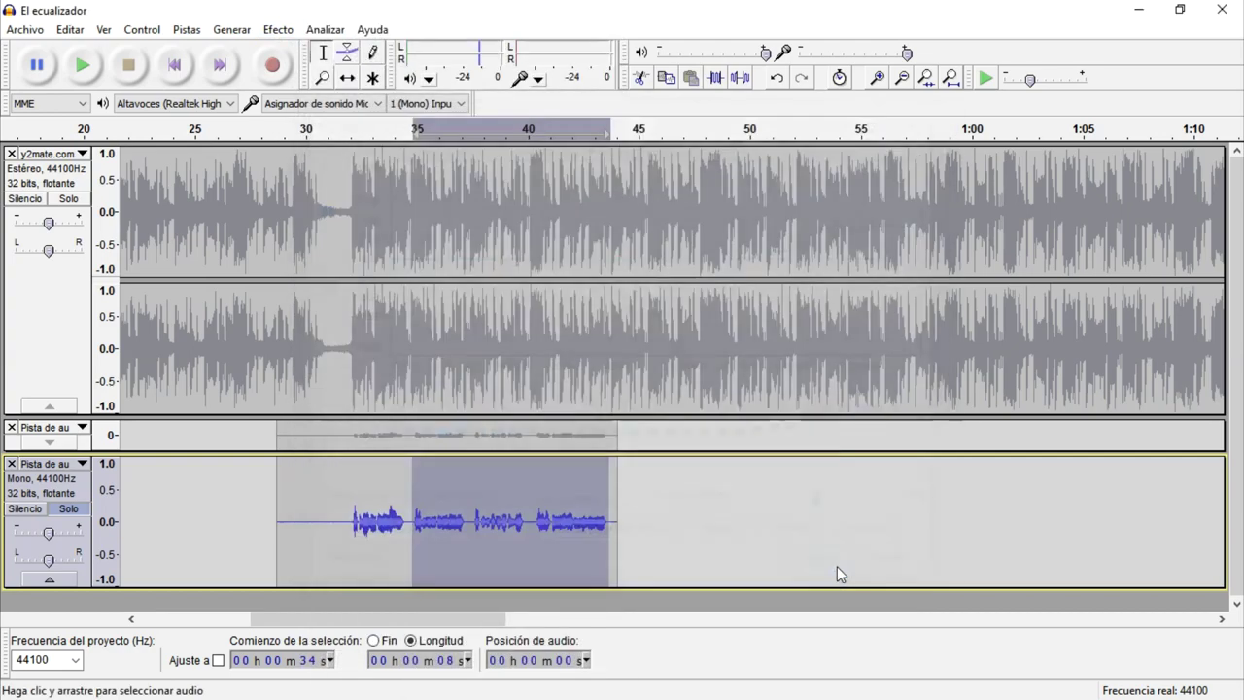
Step: Select the whole voice passage from about 32 to 43.5 s and open the Equalization effect for it
left_click(345, 534)
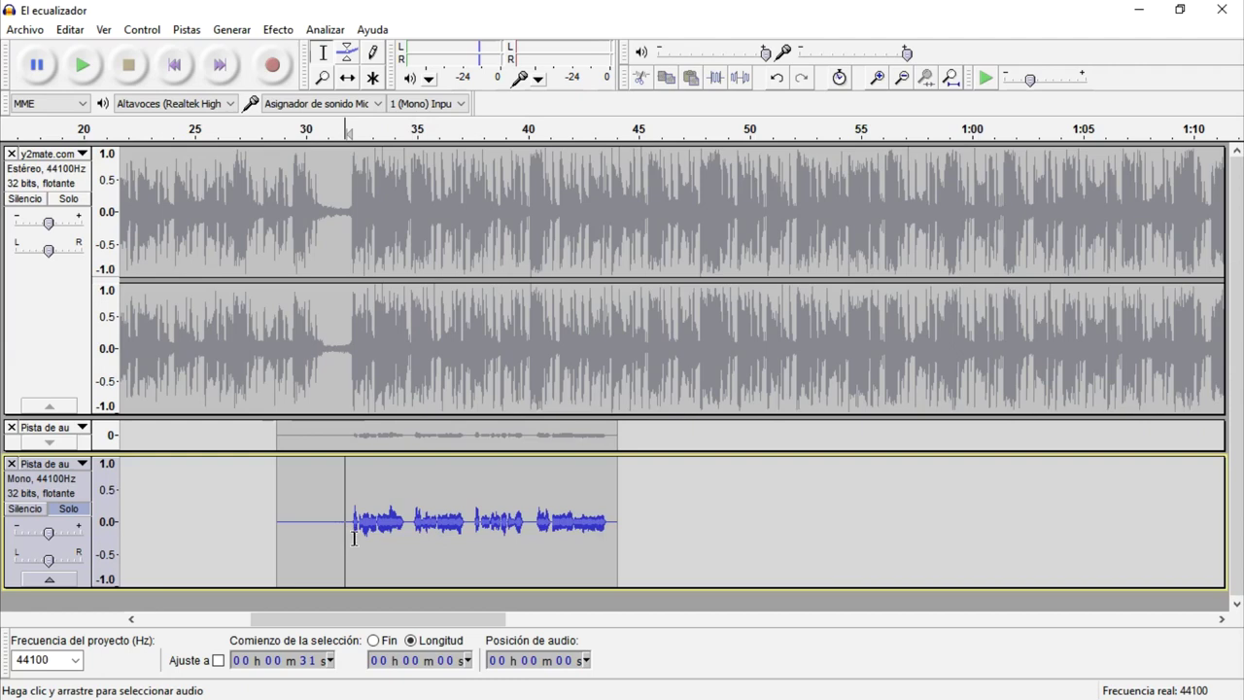
left_click_drag(350, 537, 609, 545)
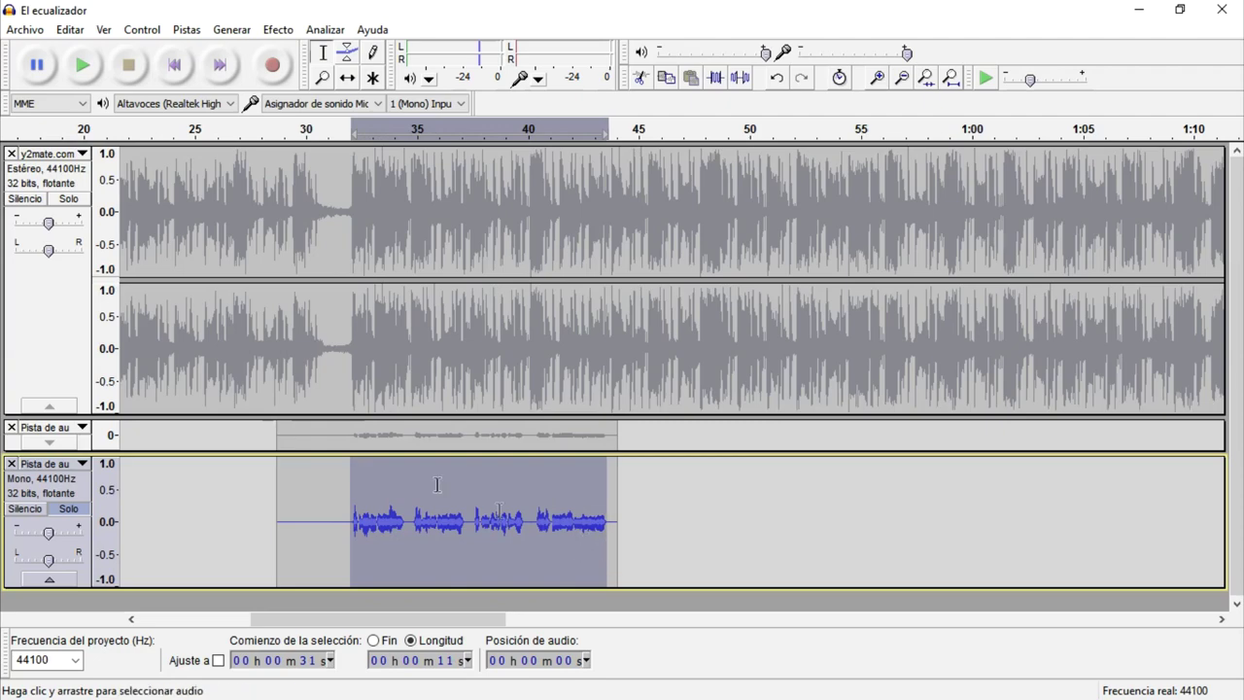
left_click(278, 30)
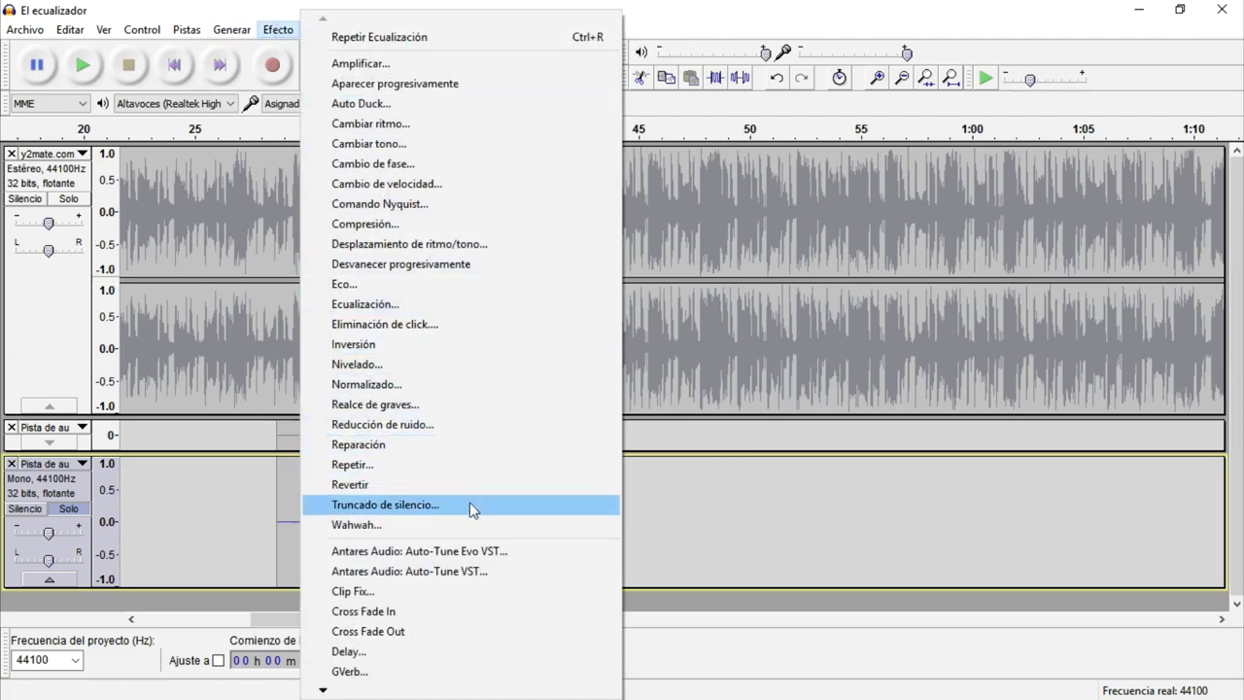
left_click(420, 313)
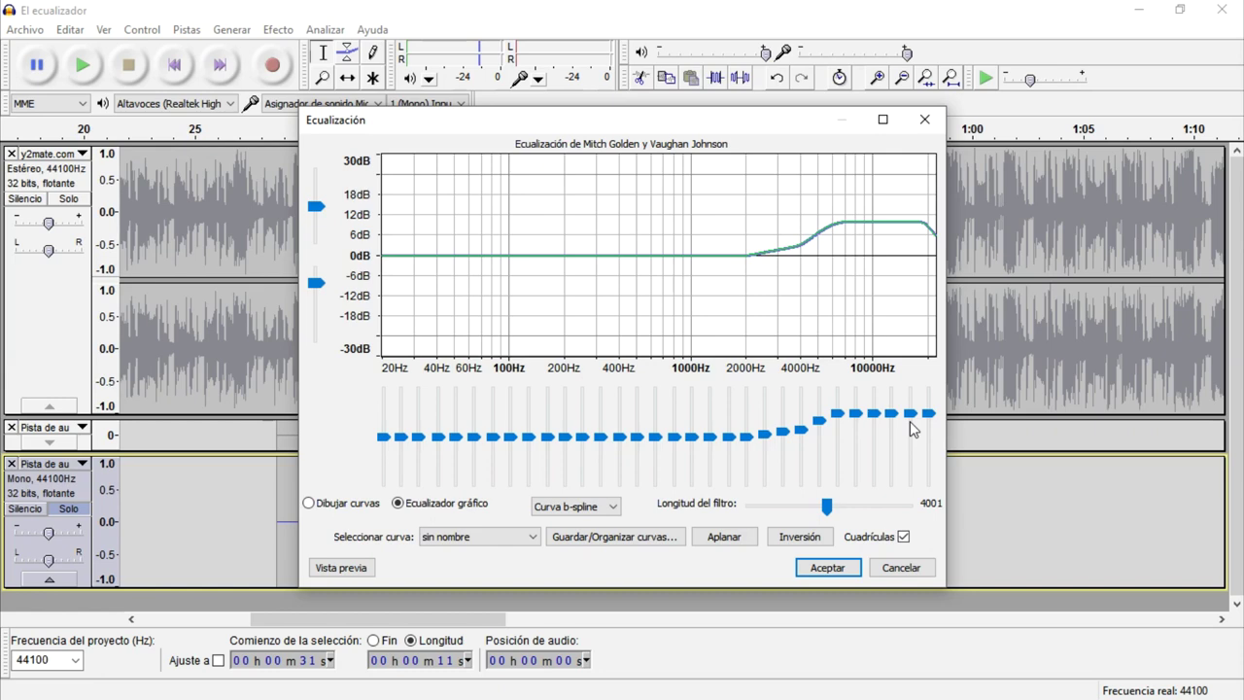
Step: Load the Bass Boost preset as a reference for the low bands and flatten the curve
left_click(507, 540)
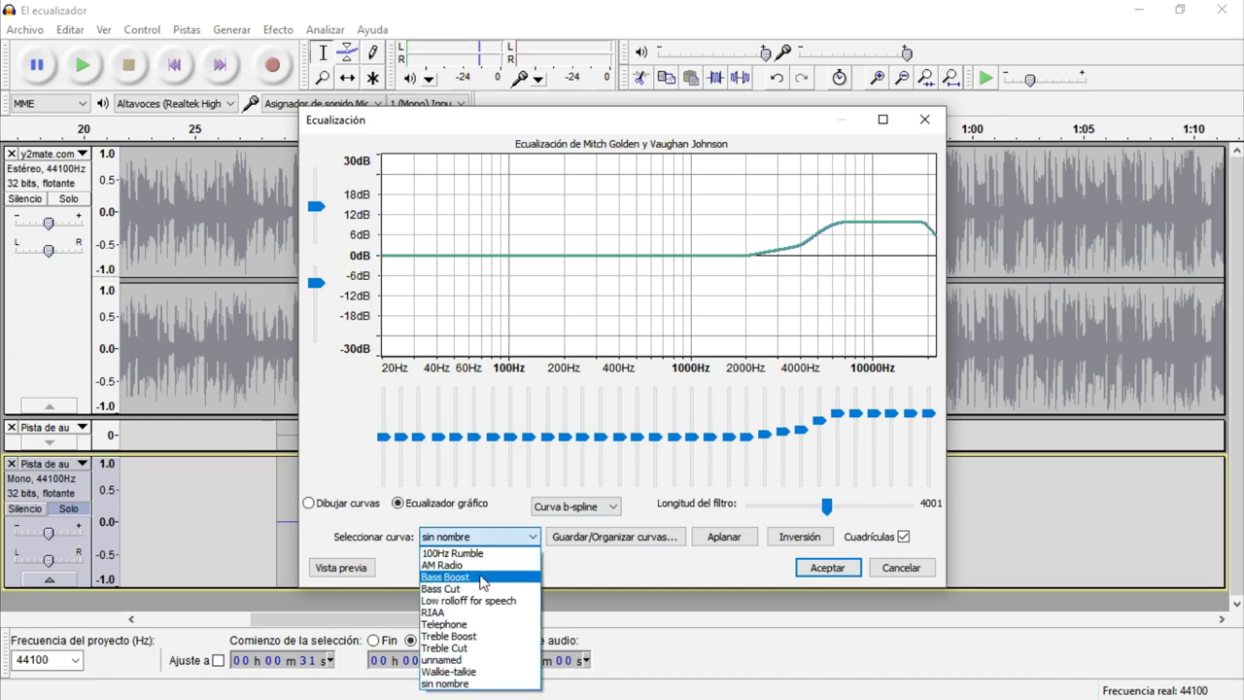
left_click(483, 580)
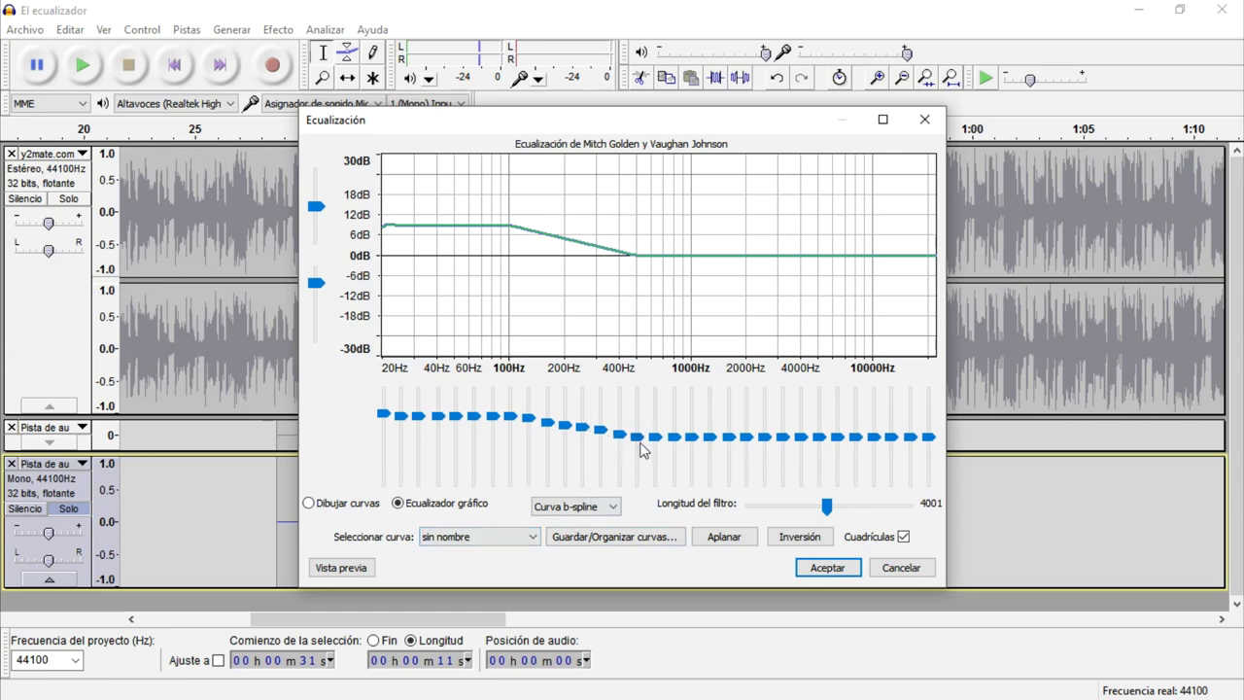
mouse_move(638, 445)
left_click(734, 539)
Step: Ramp the low-mid bands from 2 dB at 400 Hz up to about 6 dB at 160 Hz in 1 dB increments
mouse_move(633, 440)
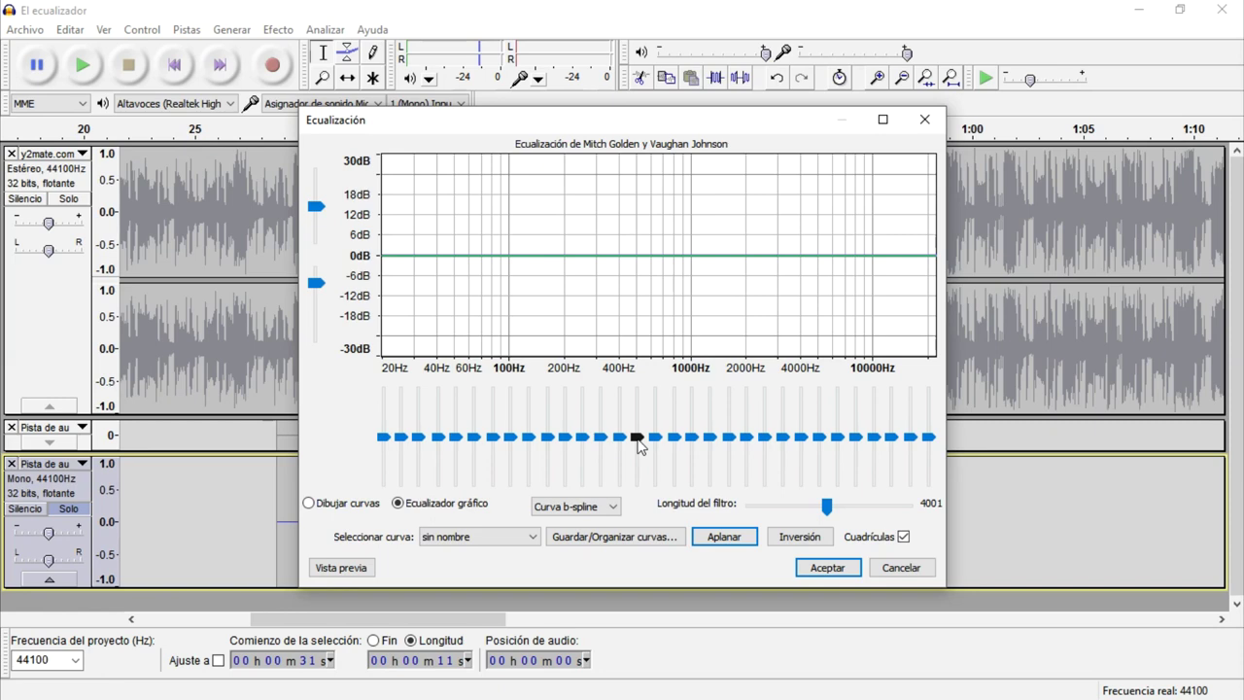
left_click(639, 439)
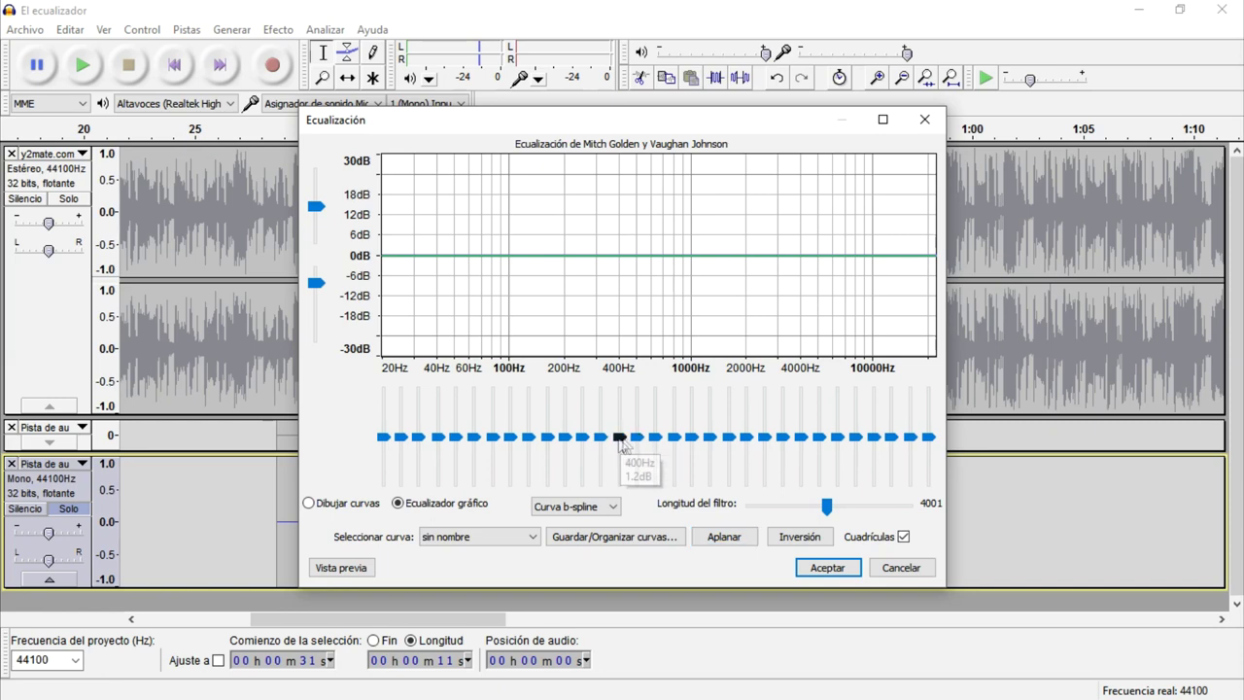
mouse_move(619, 442)
scroll(619, 443, "up", 1)
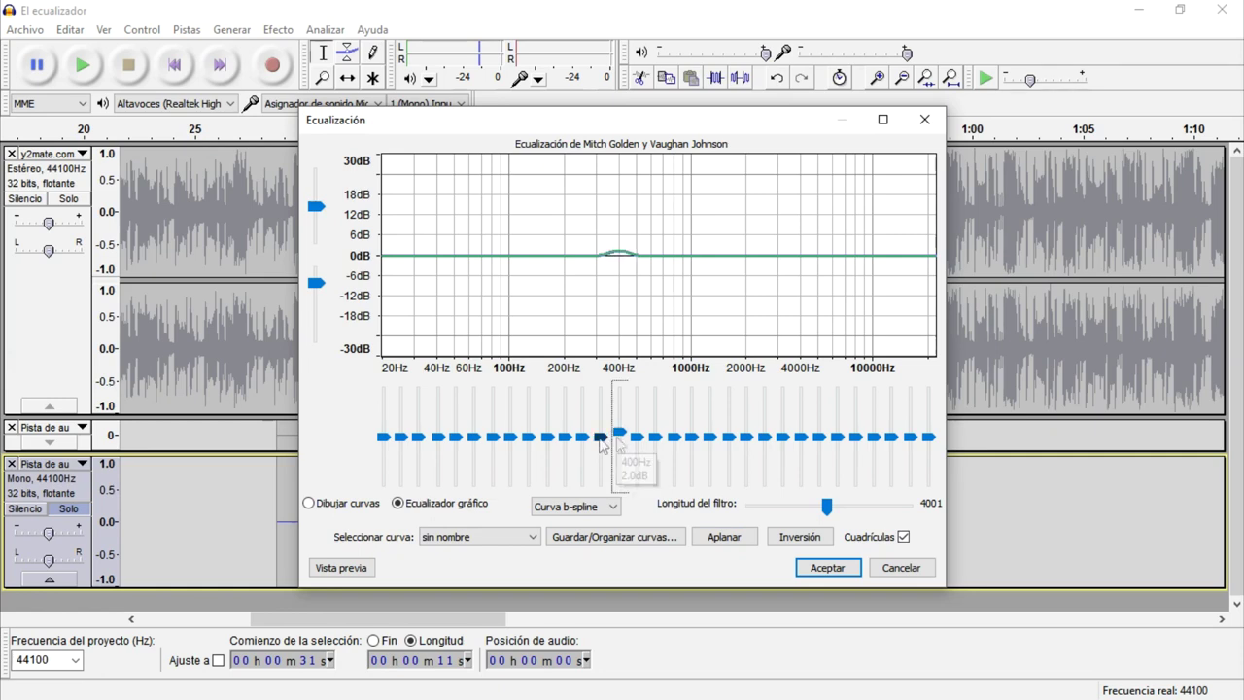
scroll(602, 436, "up", 2)
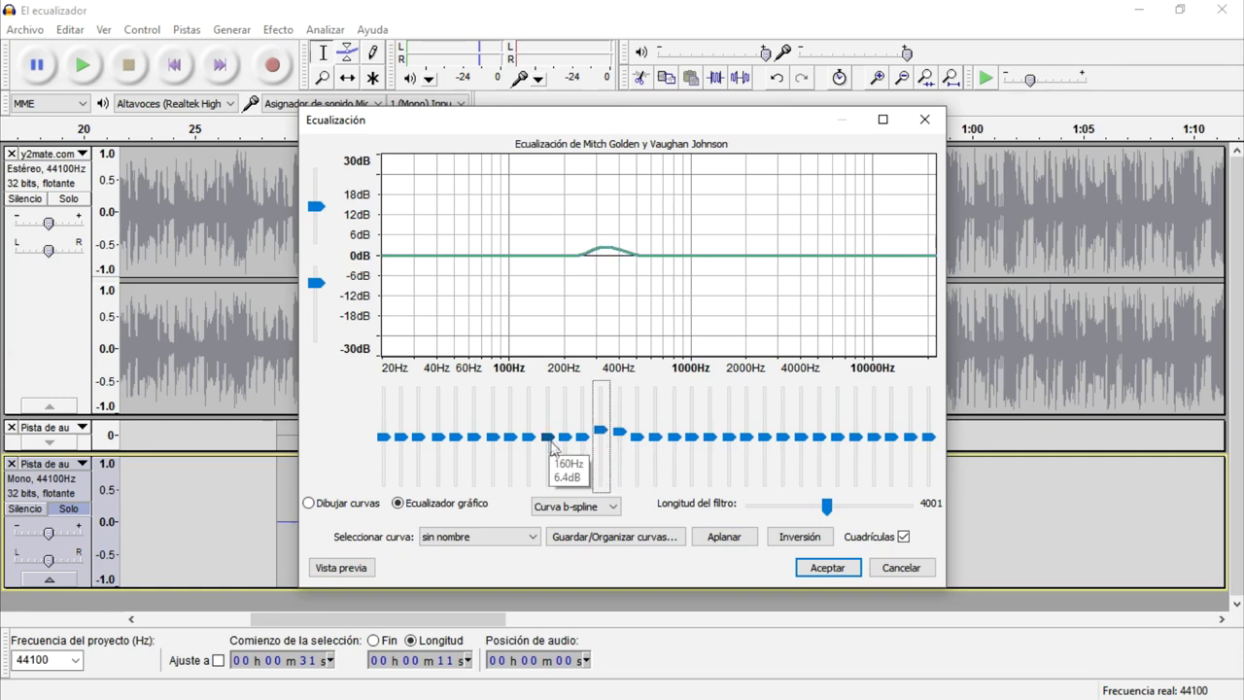
scroll(583, 442, "up", 2)
scroll(570, 445, "up", 2)
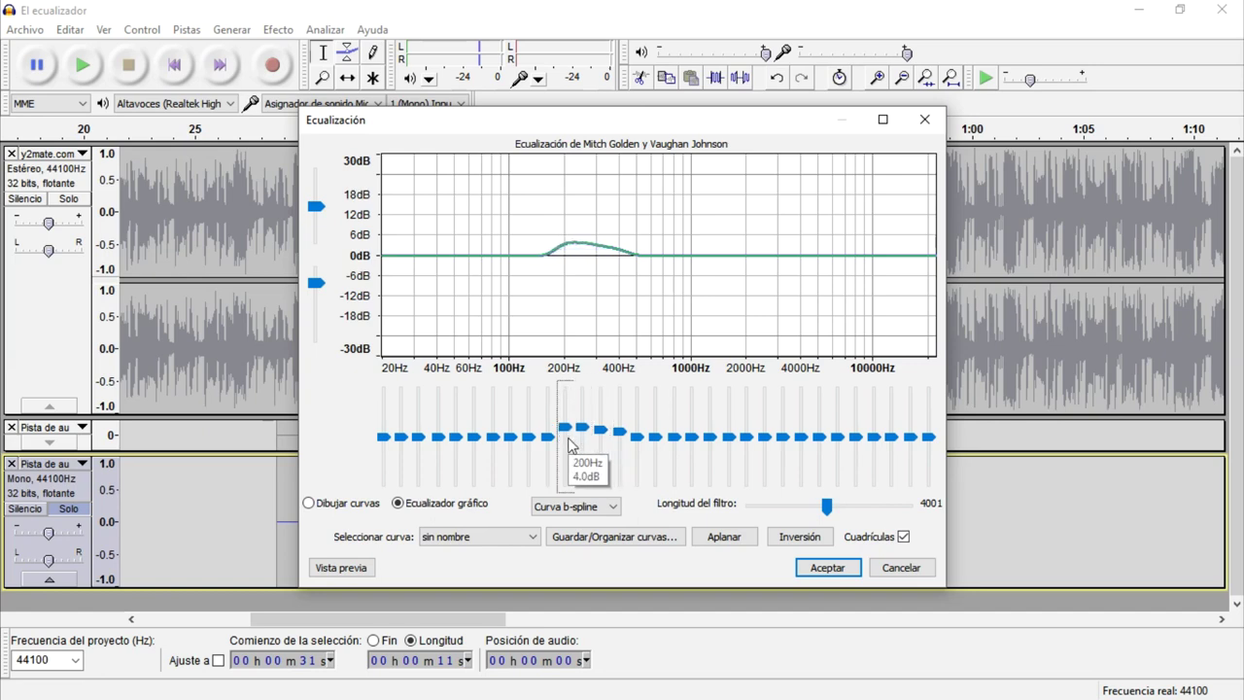
scroll(551, 438, "up", 3)
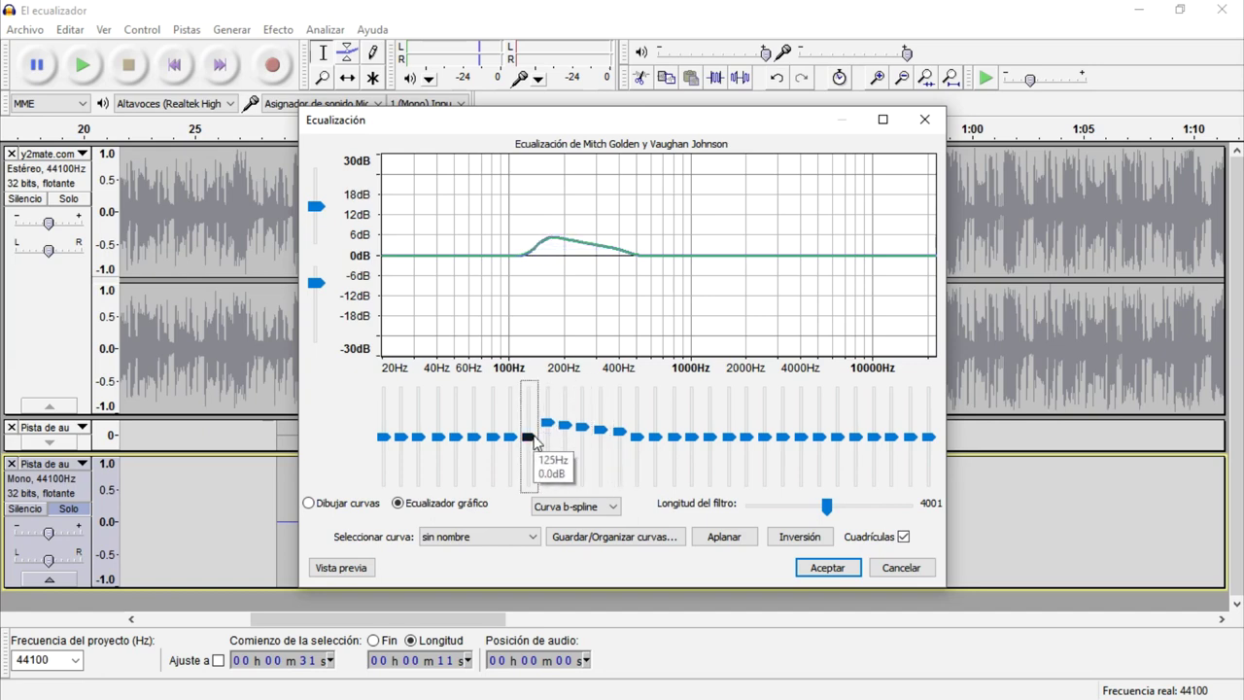
Step: Raise every band from 125 Hz down to 20 Hz to 10 dB
scroll(534, 443, "up", 4)
scroll(511, 442, "up", 1)
scroll(510, 442, "up", 3)
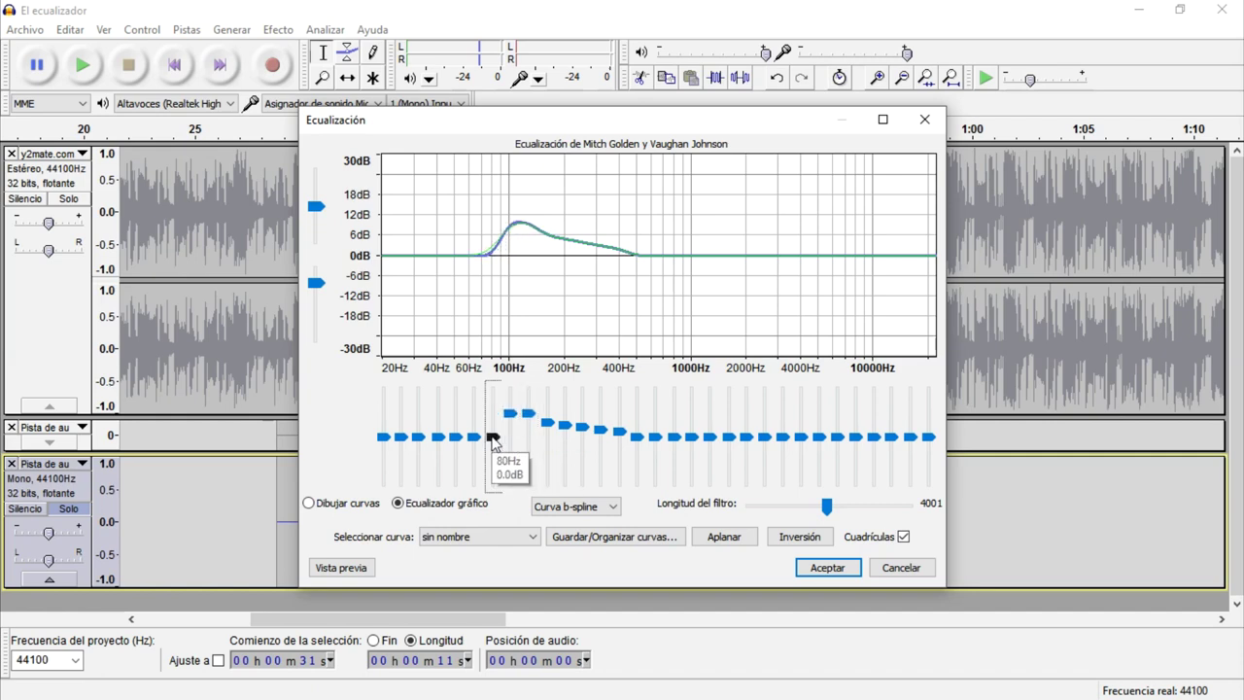
scroll(492, 440, "up", 5)
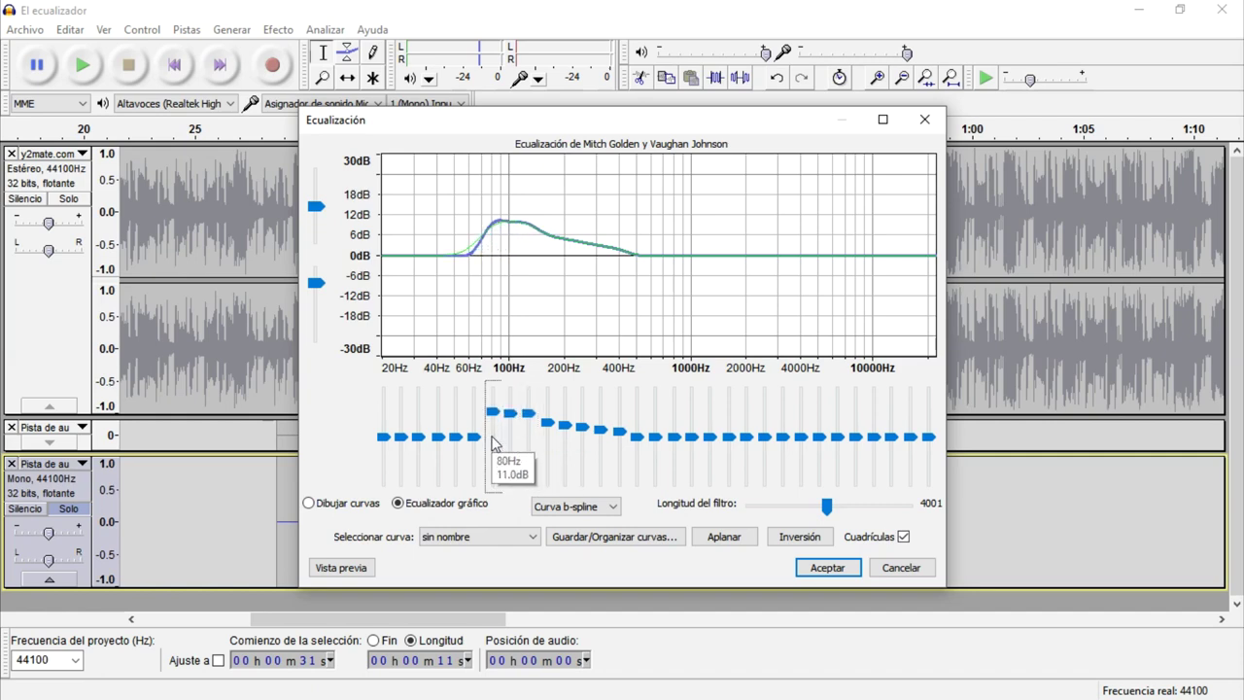
scroll(480, 442, "up", 5)
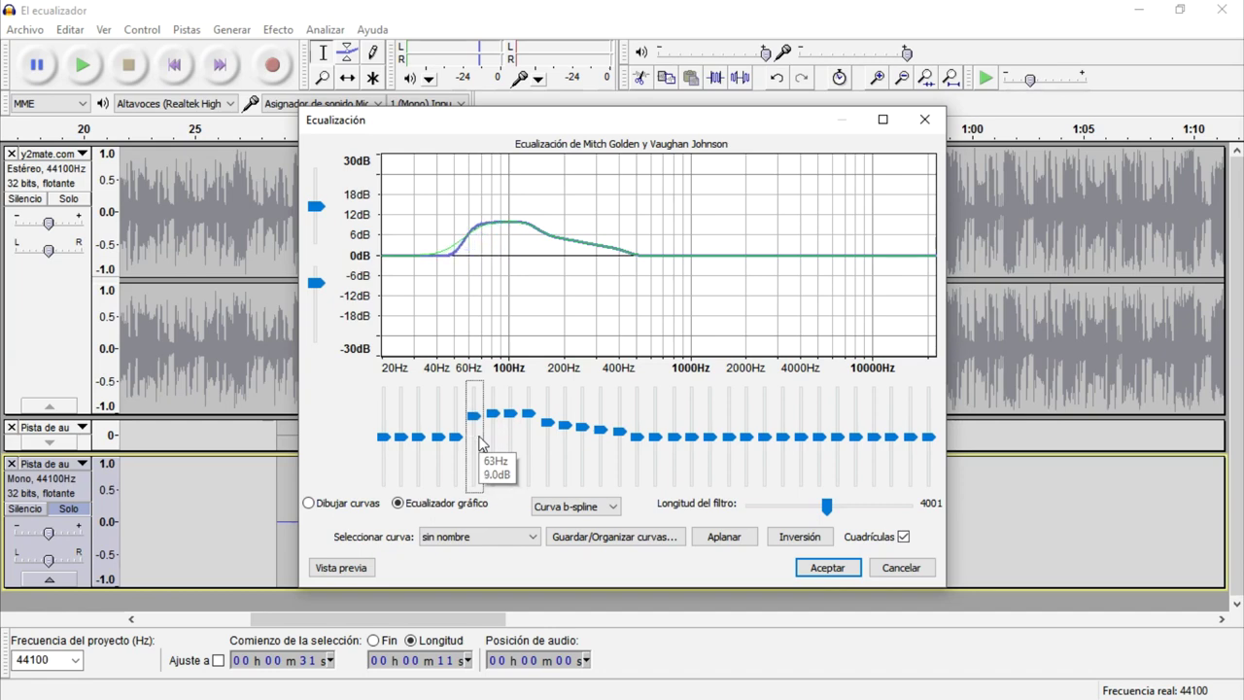
scroll(457, 442, "up", 4)
scroll(457, 444, "up", 1)
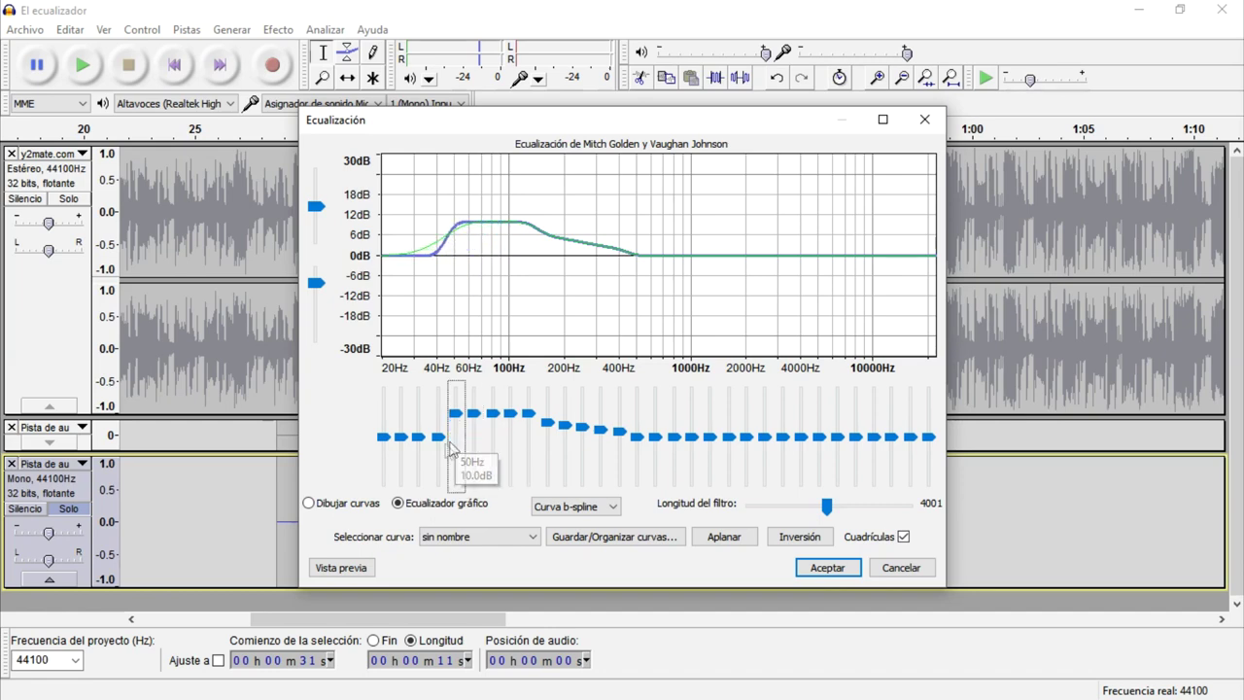
scroll(440, 447, "up", 3)
scroll(439, 448, "up", 3)
scroll(421, 448, "up", 3)
scroll(422, 447, "up", 3)
scroll(407, 447, "up", 4)
scroll(407, 448, "up", 2)
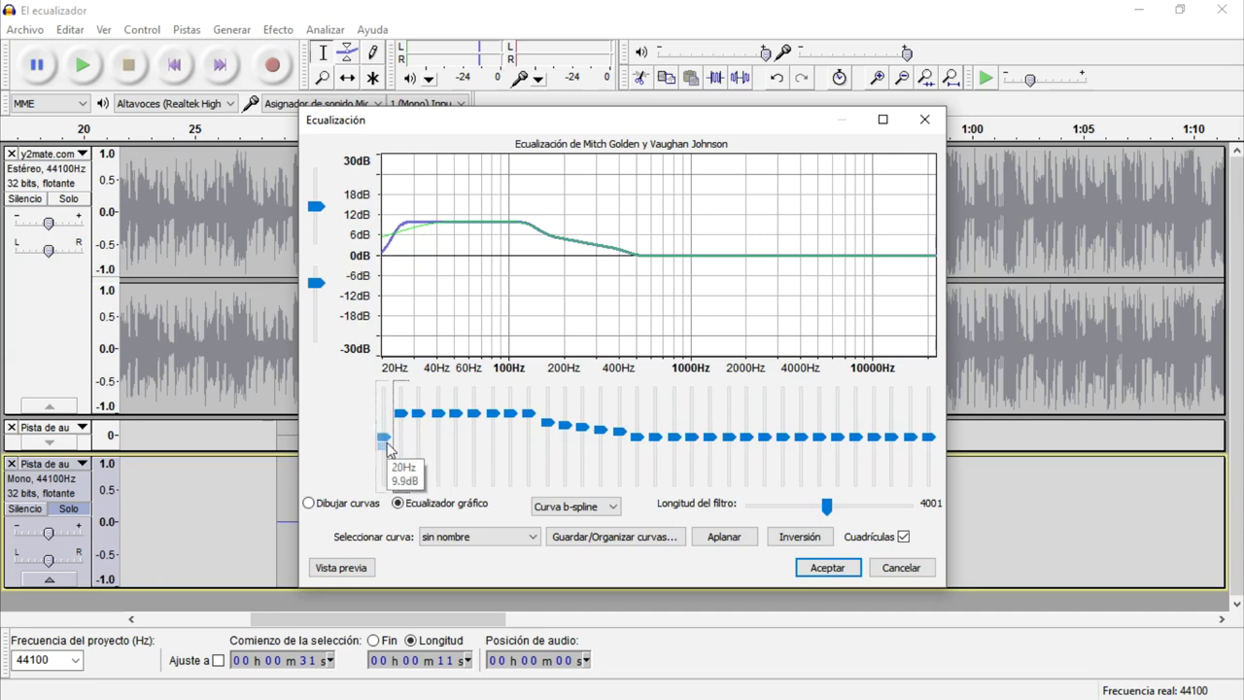
scroll(386, 449, "up", 4)
scroll(387, 449, "up", 2)
Step: Reduce every band from 125 Hz down to 20 Hz to 5 dB for a gentler bass boost
scroll(528, 428, "down", 4)
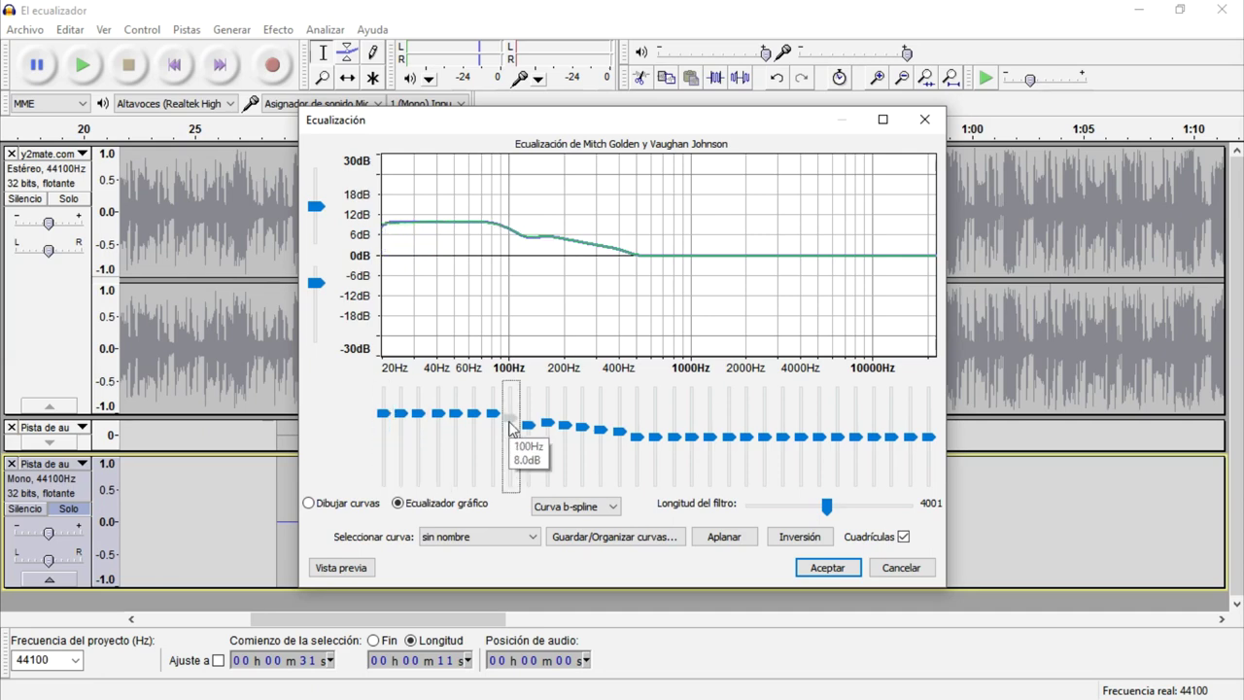
scroll(512, 429, "down", 1)
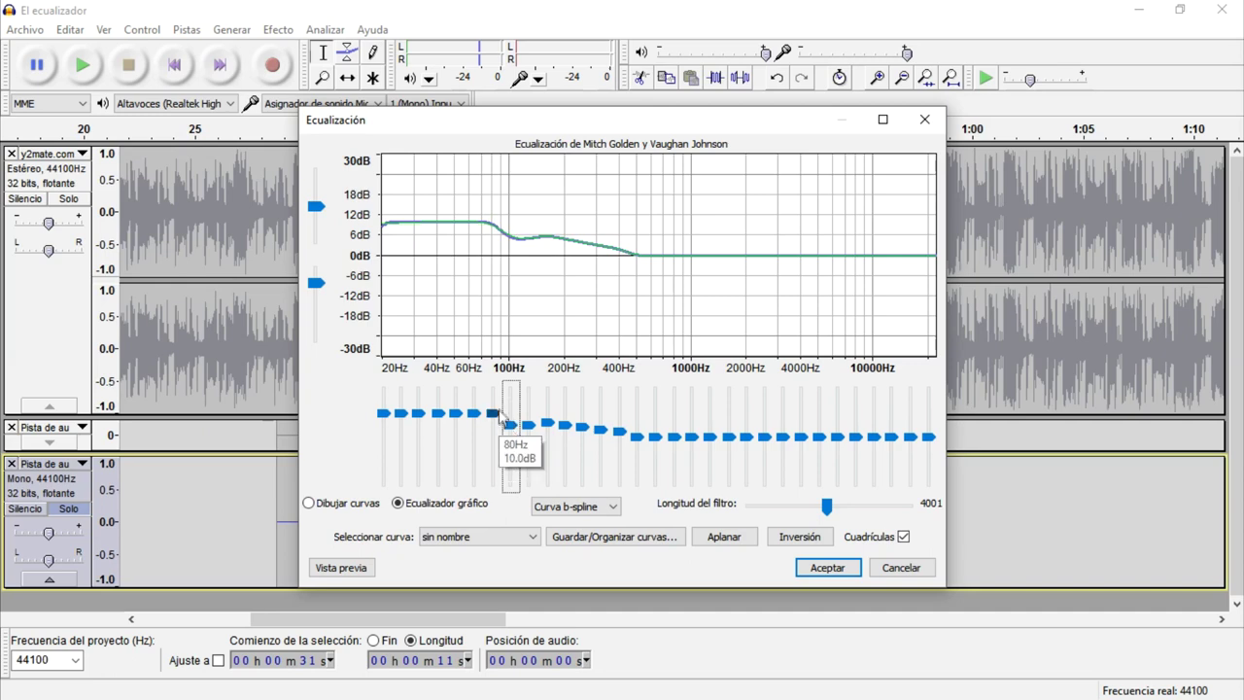
scroll(502, 415, "up", 2)
scroll(496, 429, "down", 4)
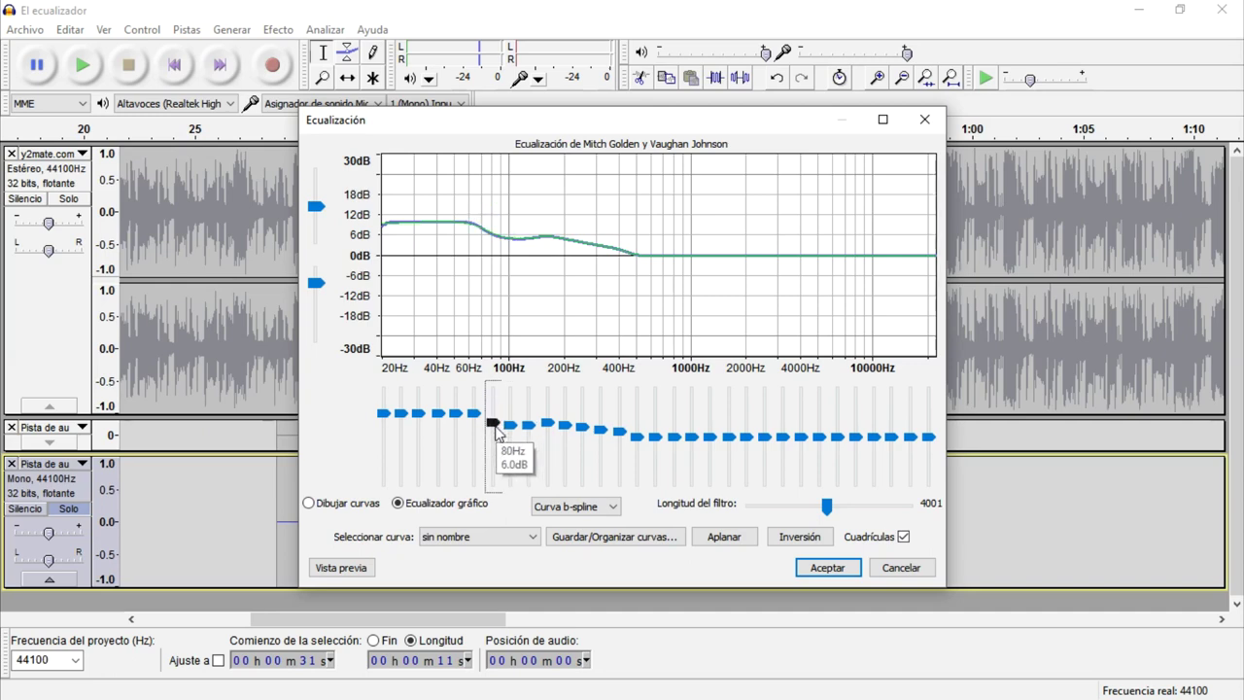
scroll(477, 420, "down", 4)
scroll(451, 421, "down", 3)
scroll(452, 421, "down", 2)
scroll(441, 423, "down", 4)
scroll(440, 423, "down", 1)
scroll(420, 418, "down", 5)
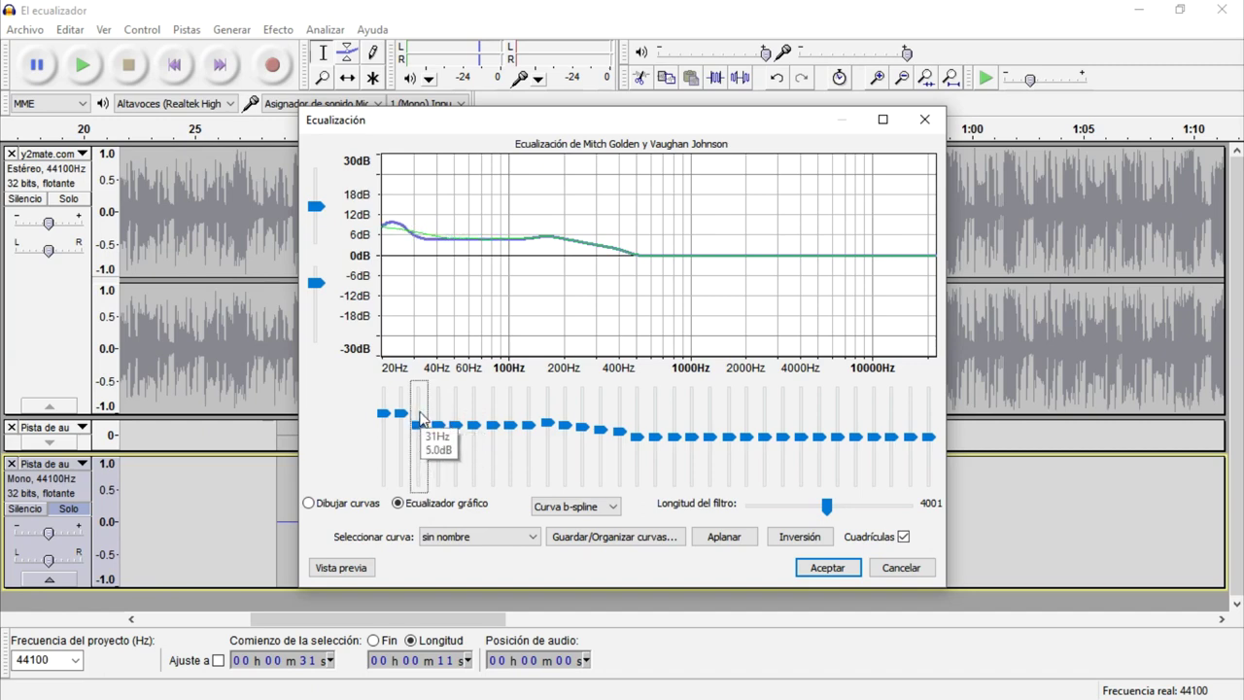
scroll(403, 420, "down", 5)
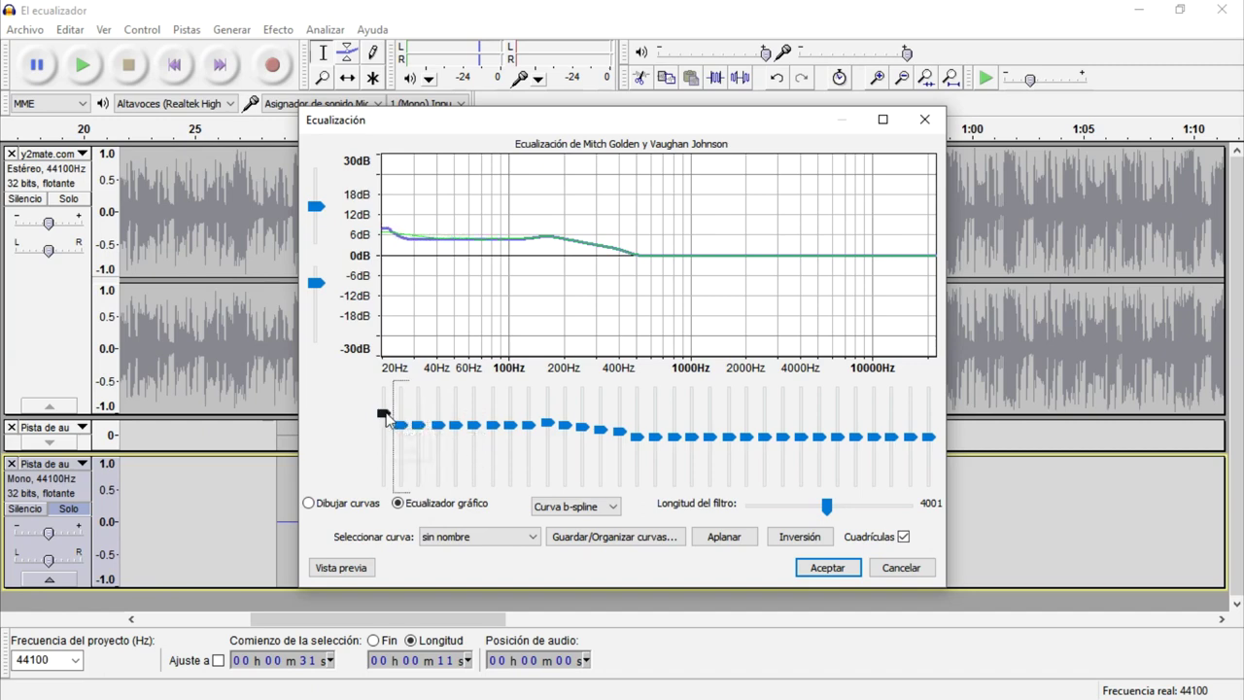
scroll(386, 418, "down", 2)
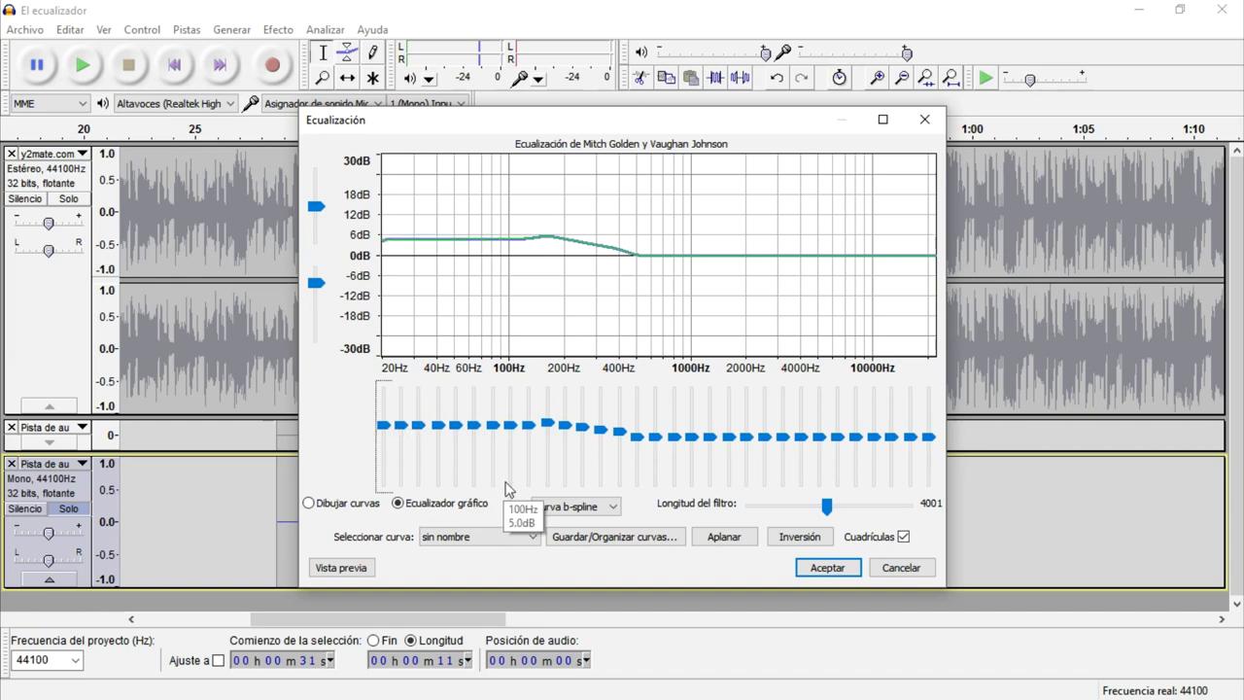
Step: Set 160 Hz to 5 dB and taper the bands from about 4 dB at 200 Hz to about 1 dB at 400 Hz
left_click(548, 424)
scroll(552, 429, "down", 1)
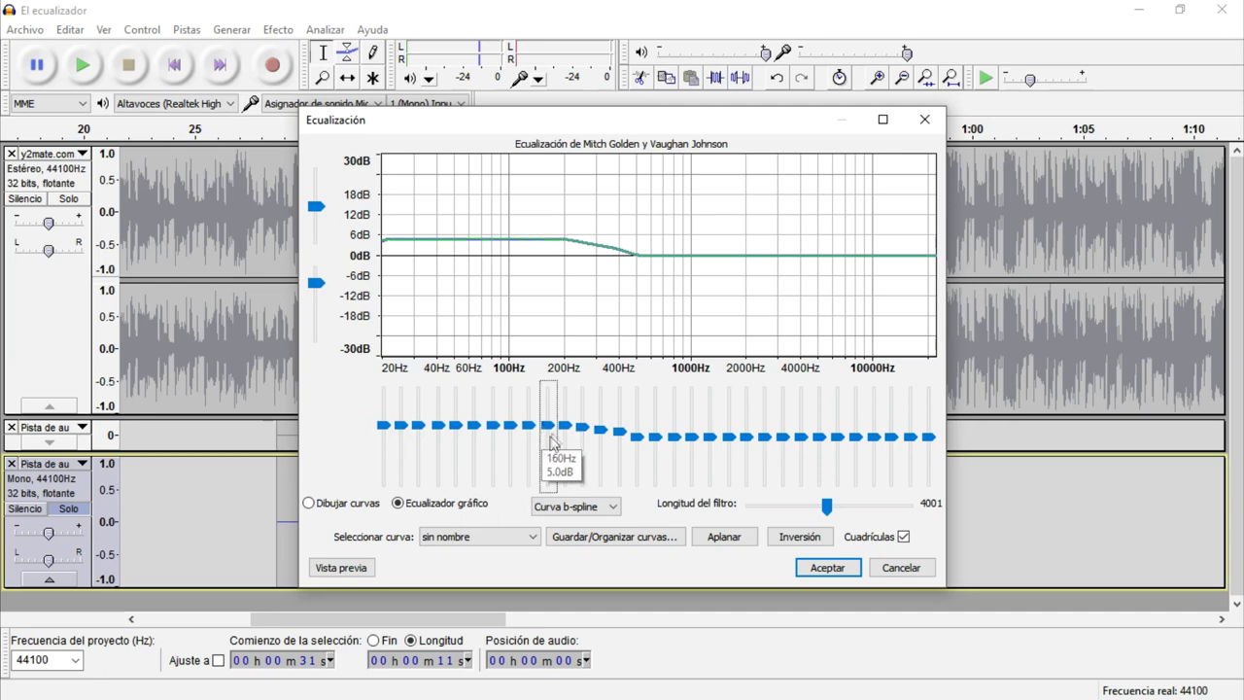
left_click(565, 428)
left_click(582, 433)
left_click(600, 436)
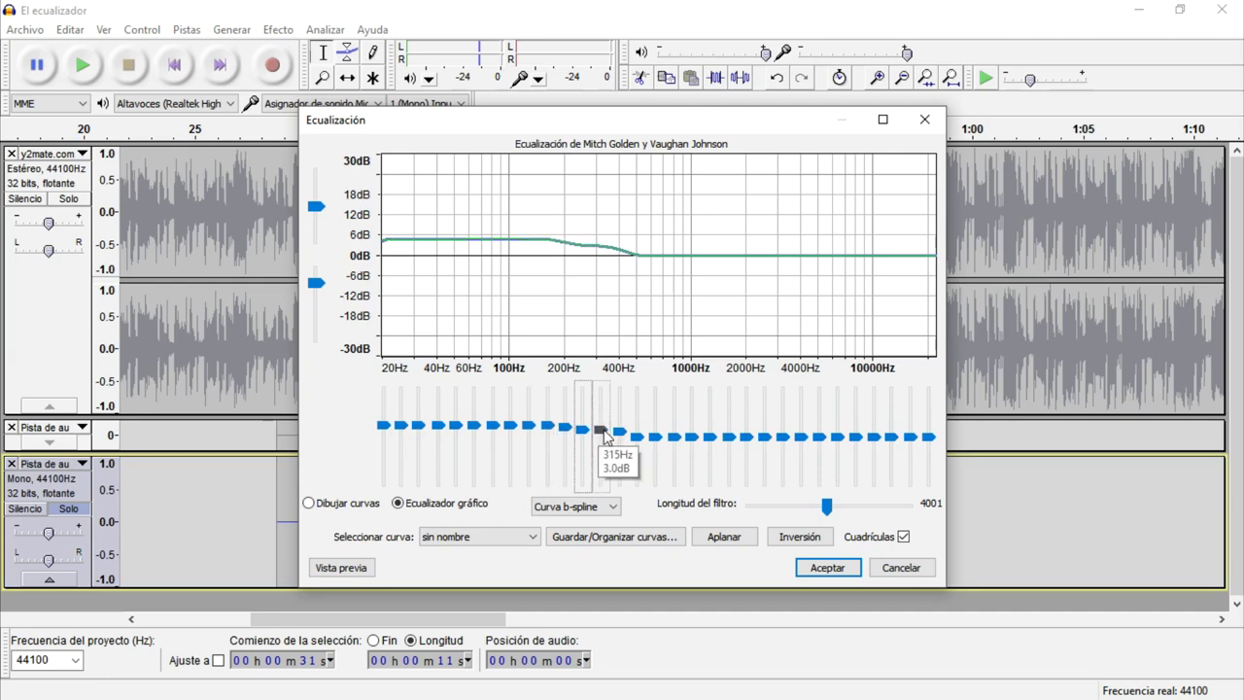
left_click(620, 440)
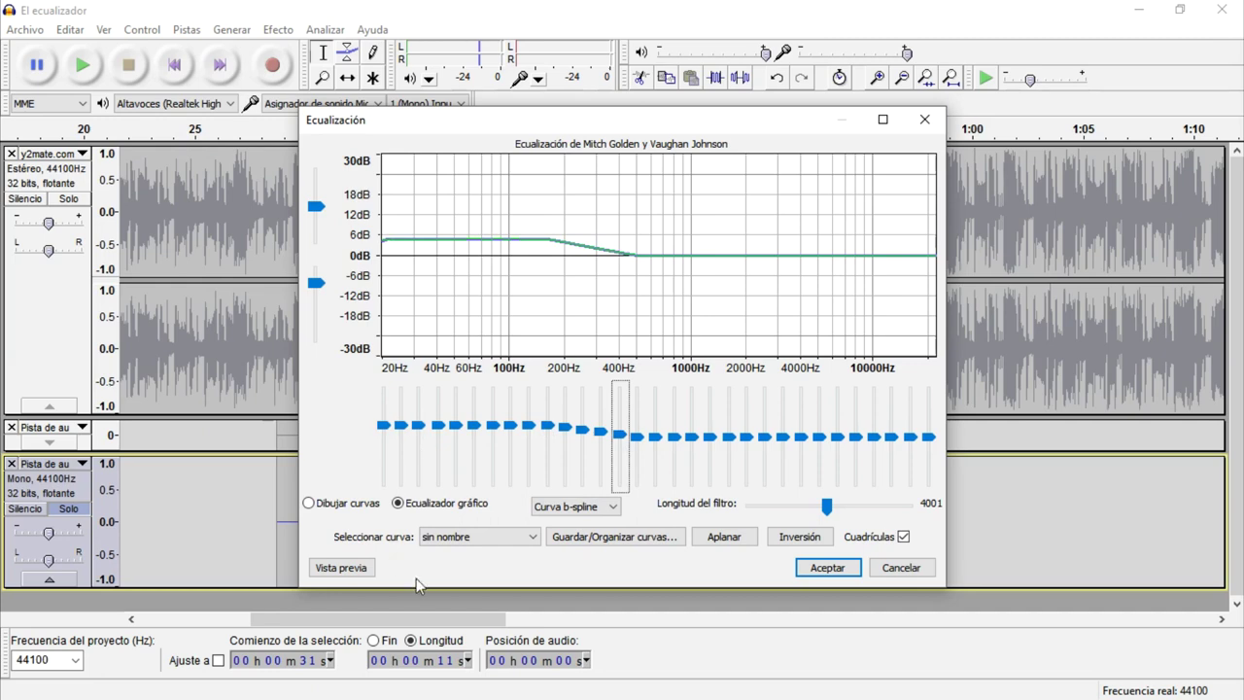
Step: Return the bands from 20 to 125 Hz to 10 dB and preview the stronger bass boost on the voice
left_click_drag(385, 425, 387, 413)
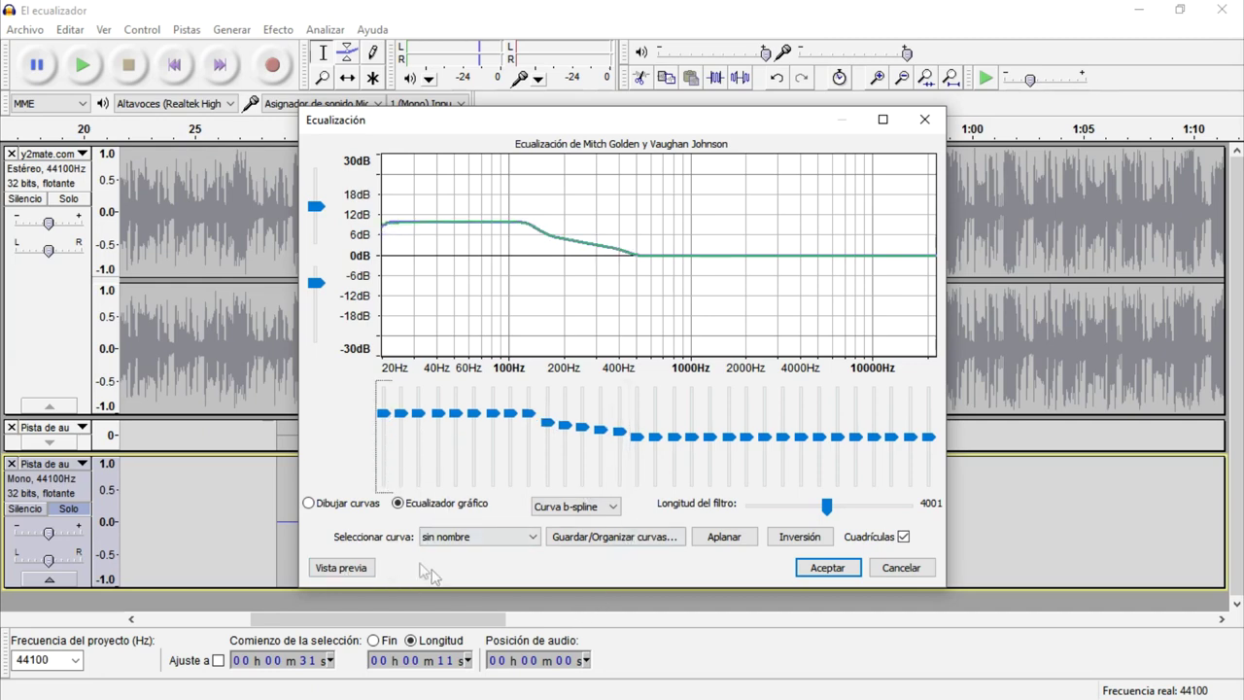
left_click(343, 568)
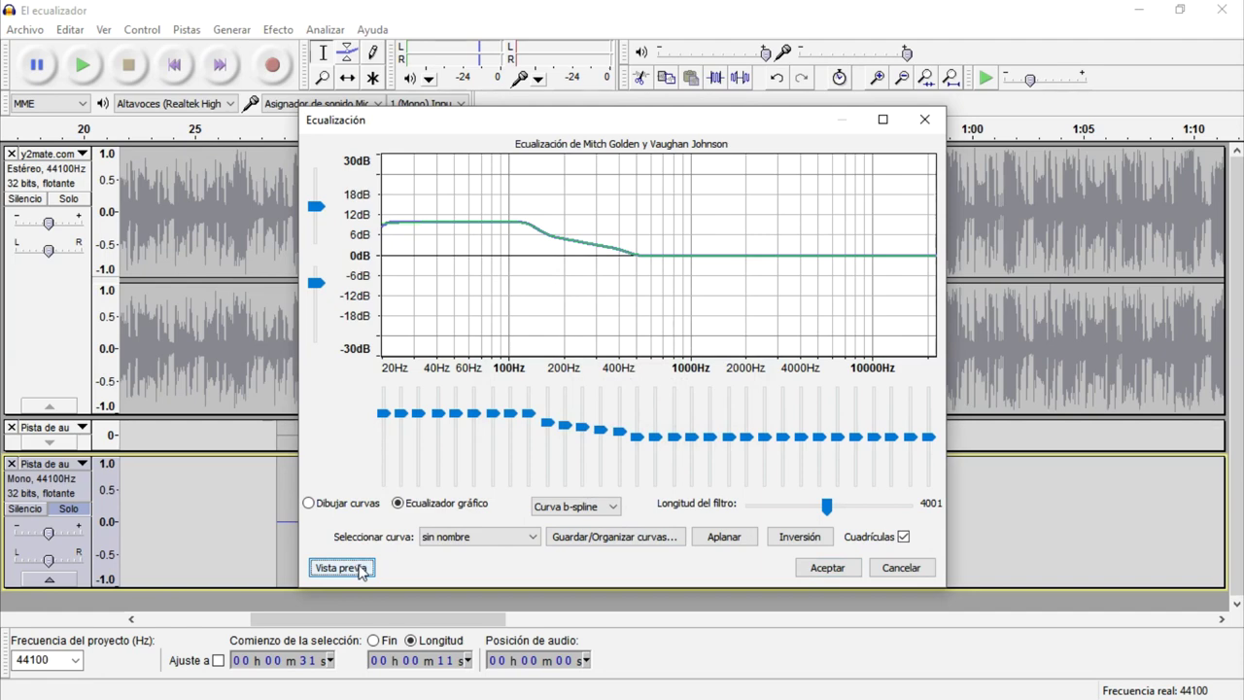
Step: Set 20 to 160 Hz to 5 dB with a taper to about 1 dB at 400 Hz, and apply the previewed curve to the voice
left_click(528, 413)
left_click_drag(528, 414, 532, 426)
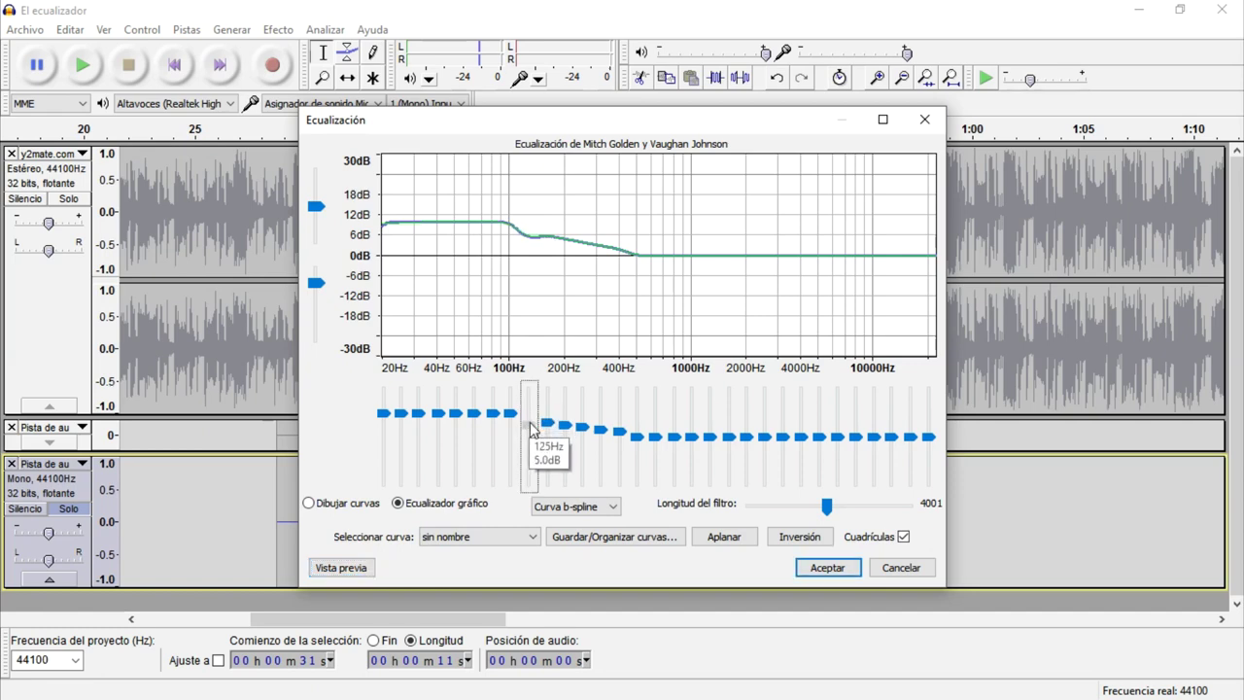
scroll(513, 418, "up", 4)
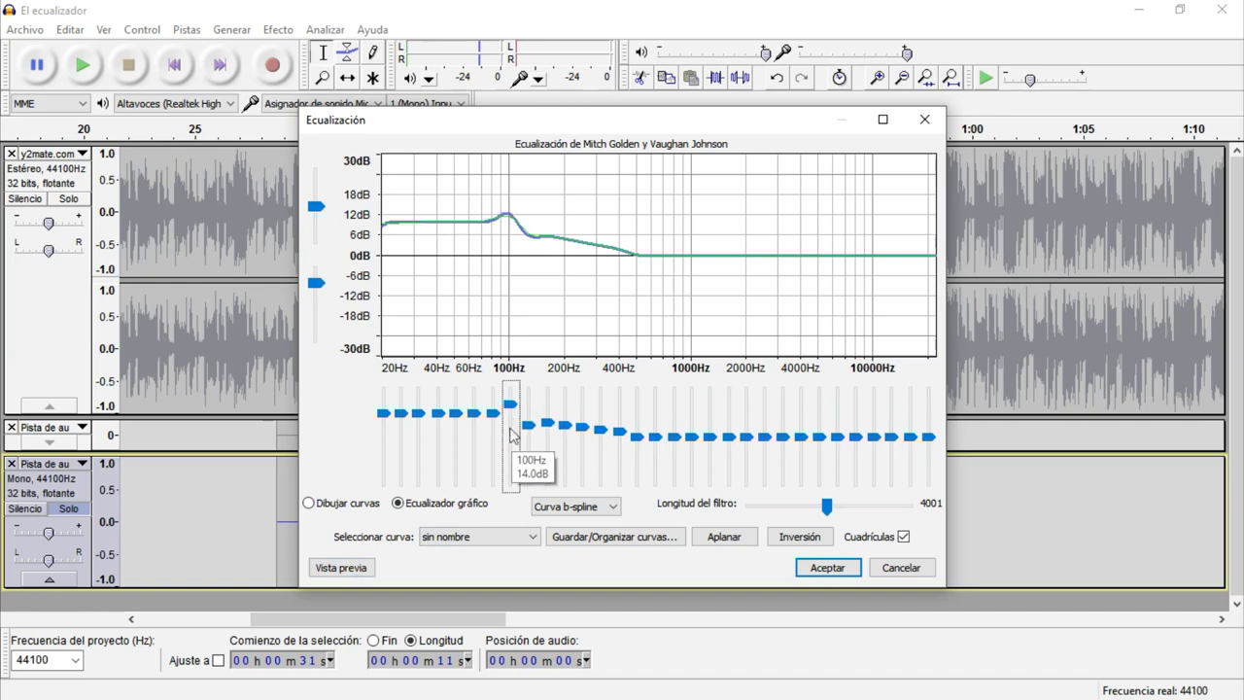
scroll(512, 436, "down", 9)
left_click(346, 569)
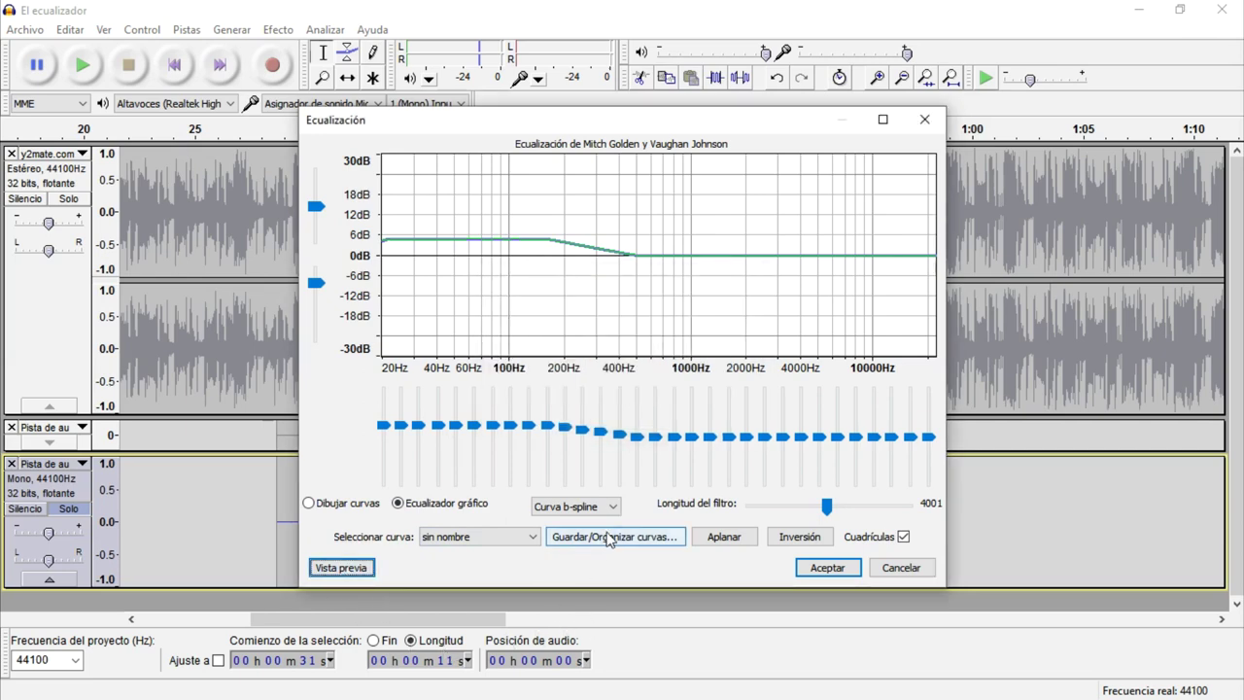
left_click(840, 570)
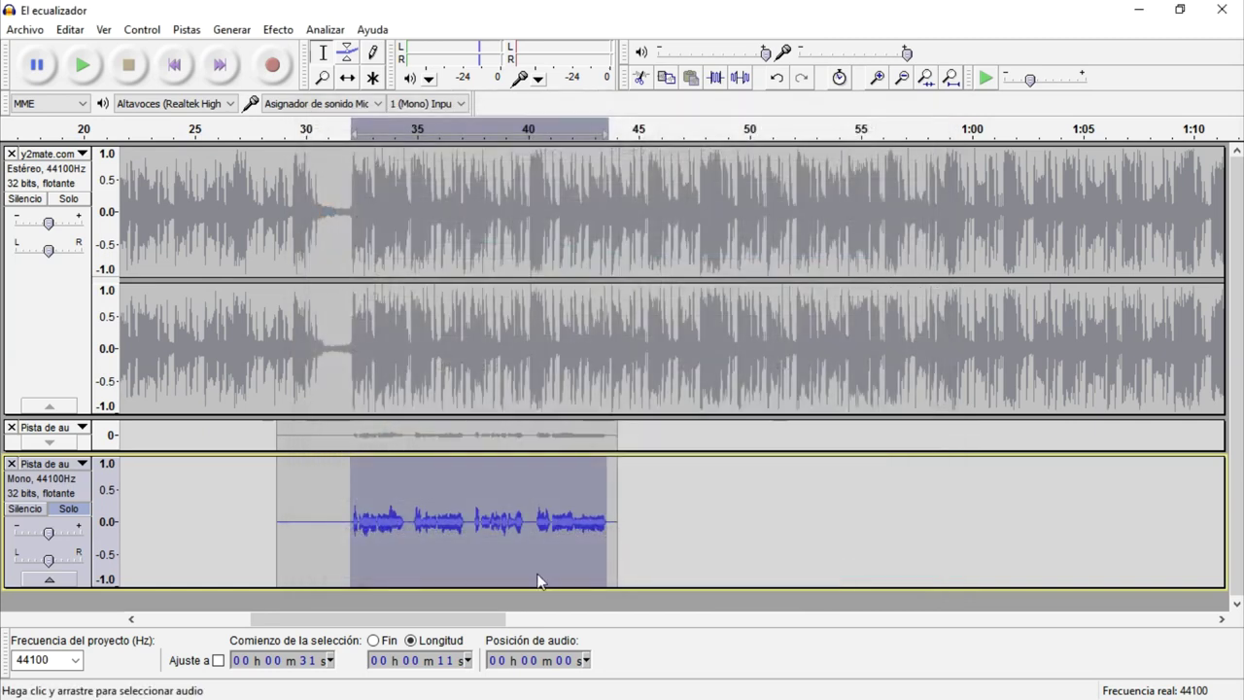
Step: Preview and apply compression to the voice with a -15 dB threshold, -40 dB noise floor, 2:1 ratio, 0.1 s attack and 1.0 s decay
left_click(278, 29)
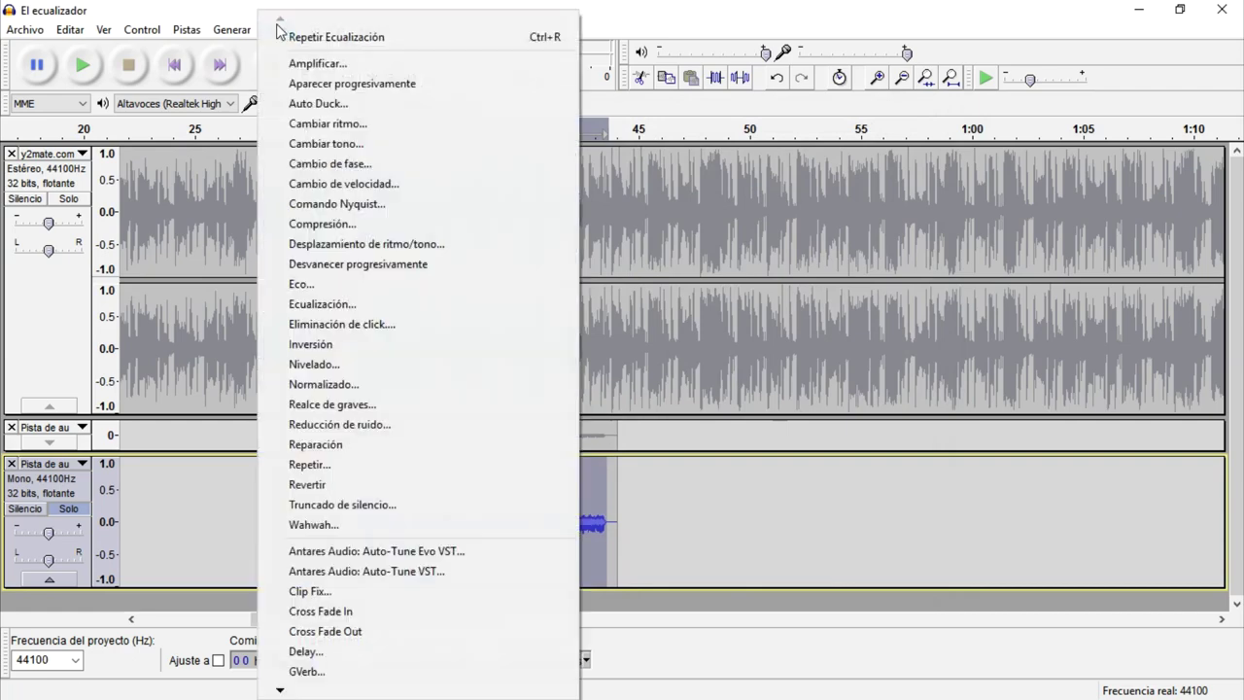
left_click(322, 224)
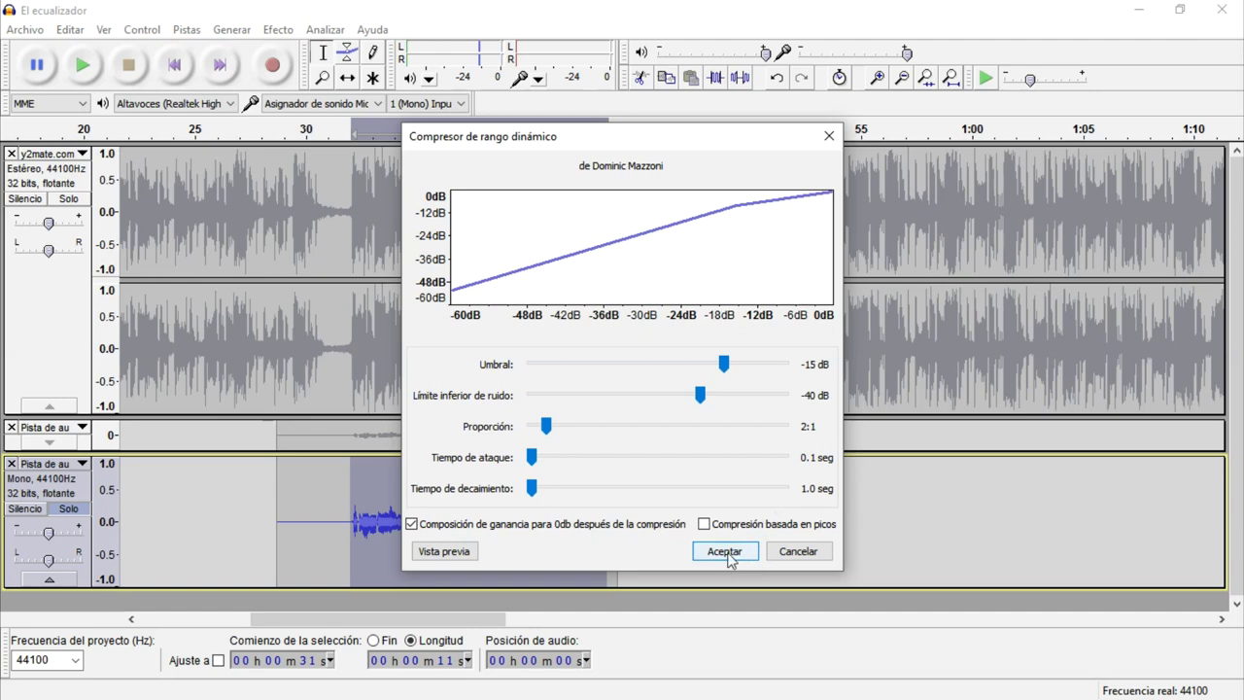
left_click(465, 552)
left_click(724, 551)
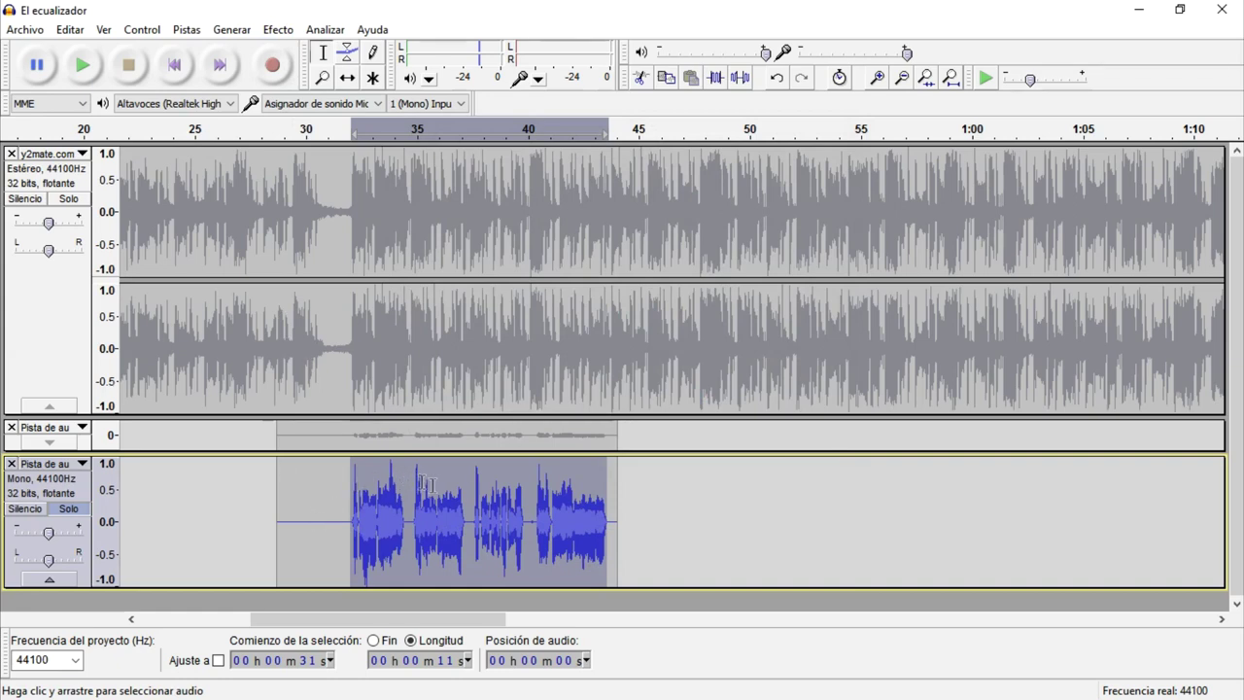
Step: Level the selected voice with the Moderado degree and a -65 dB noise threshold
left_click(288, 37)
left_click(426, 369)
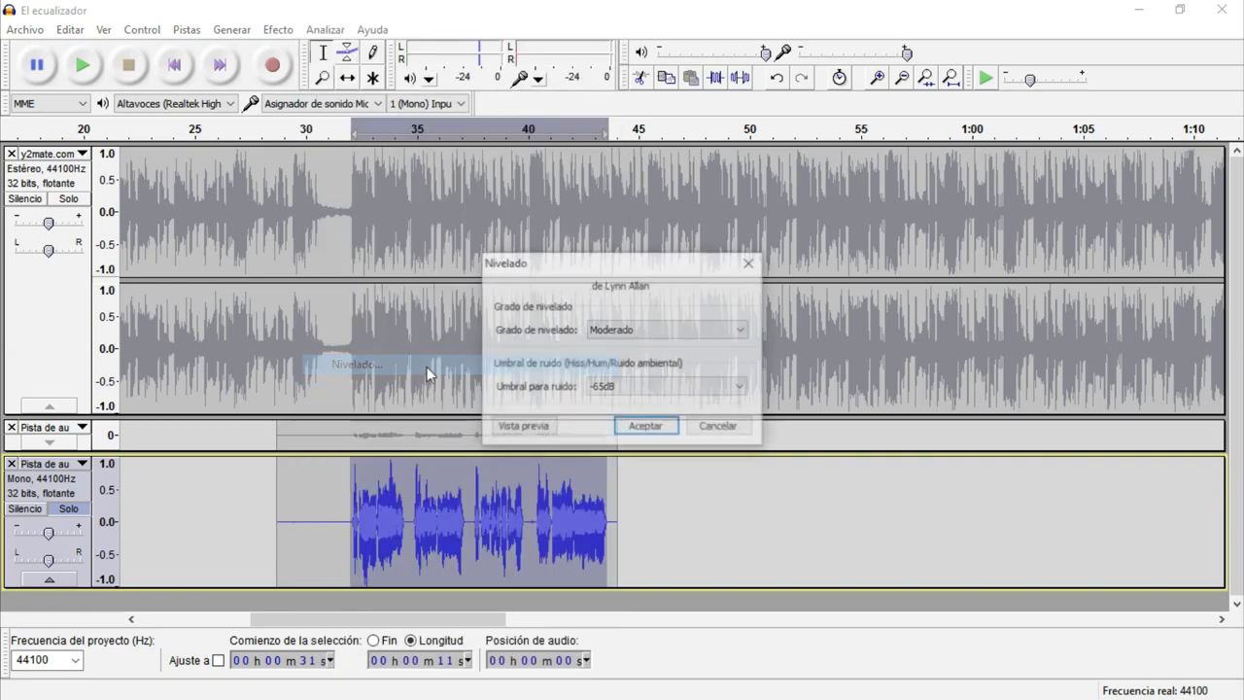
left_click(647, 428)
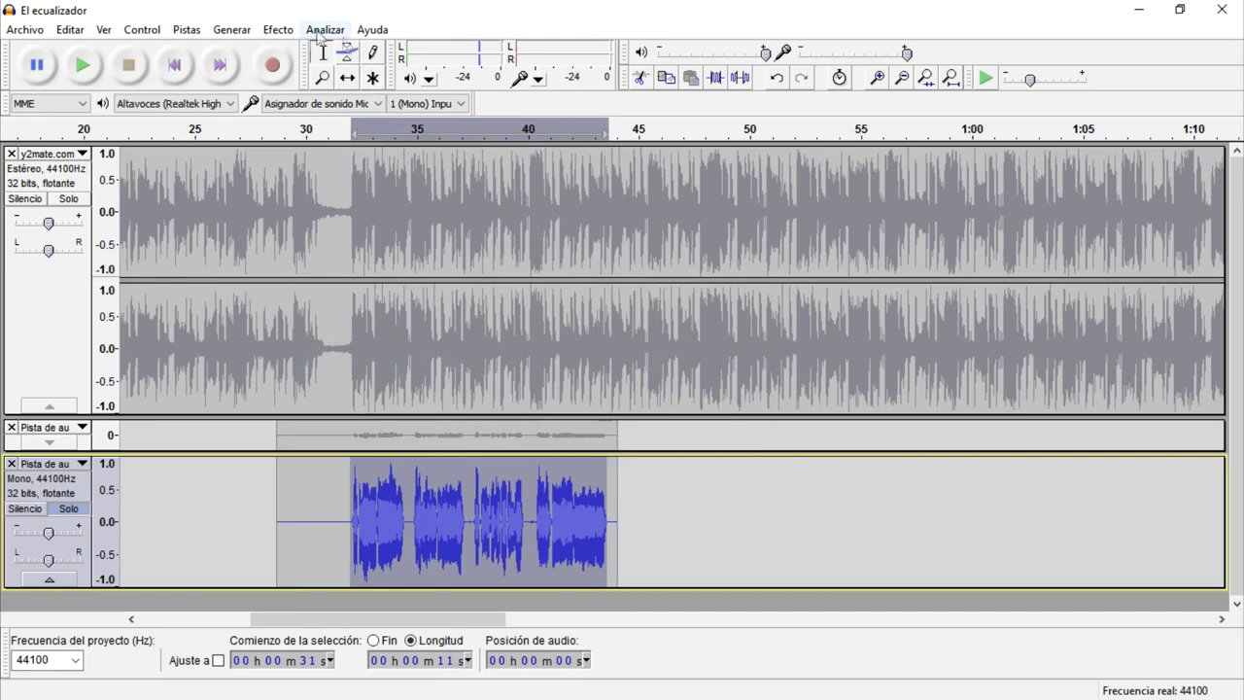
Step: Normalize the maximum amplitude of the selected voice, including removal of any DC offset
left_click(278, 29)
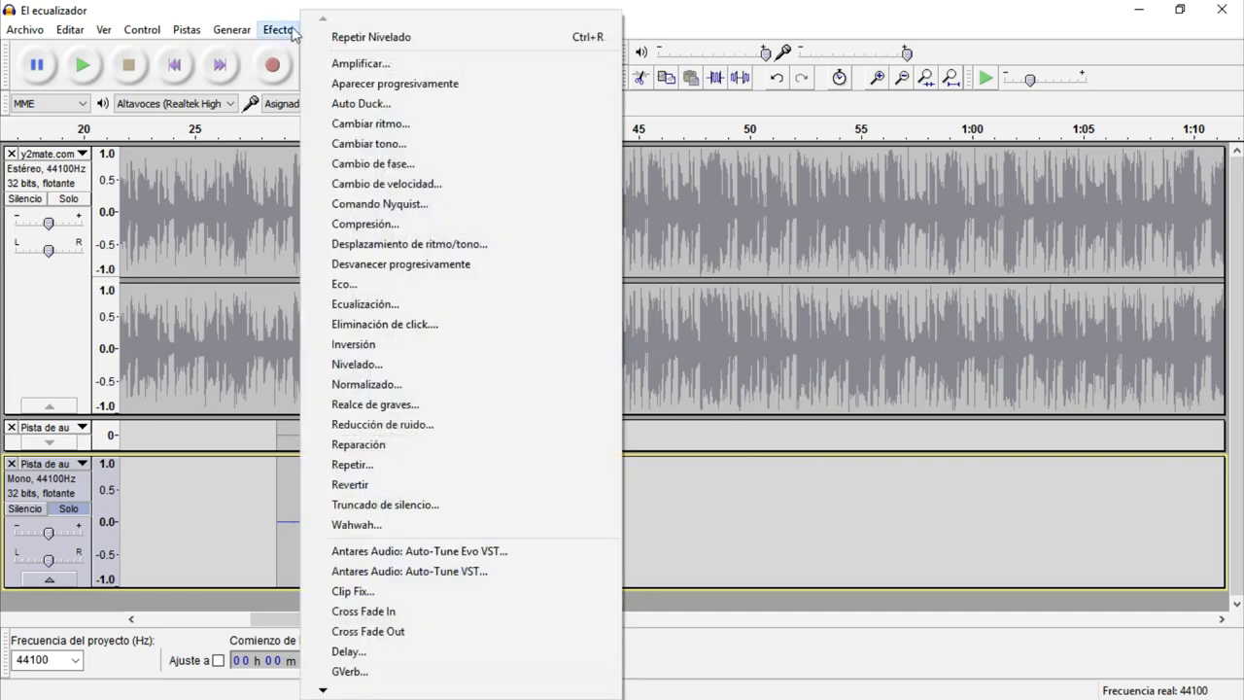
left_click(386, 384)
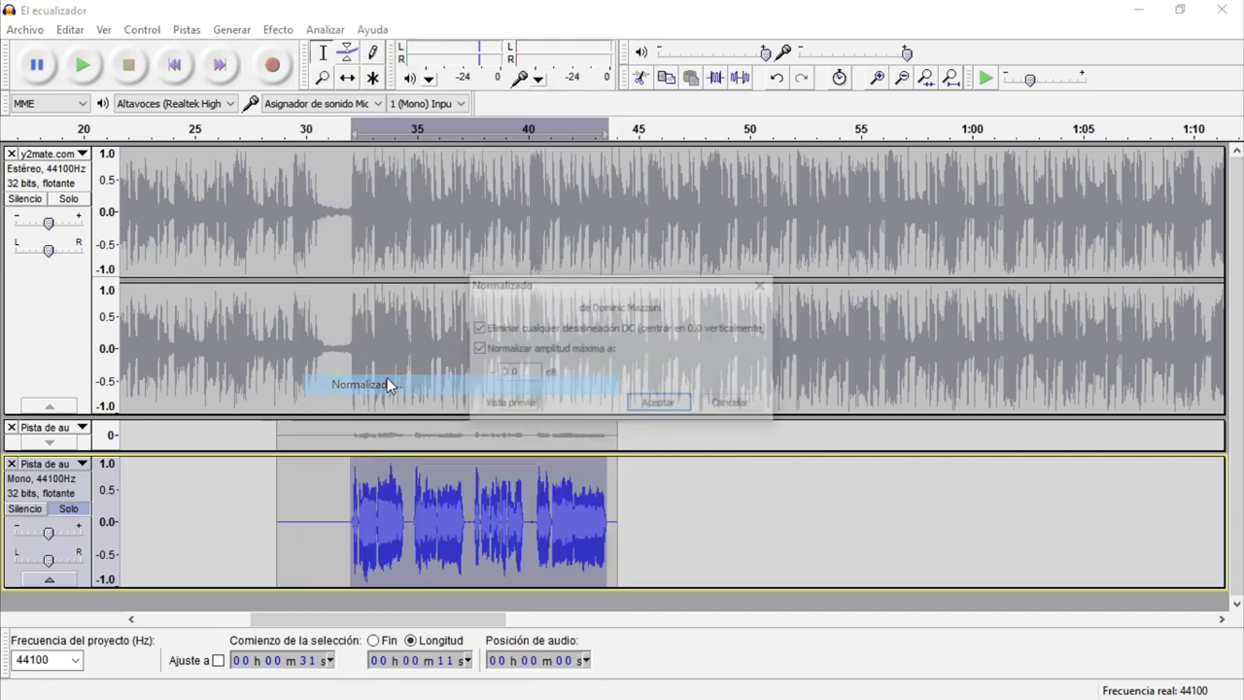
left_click(661, 405)
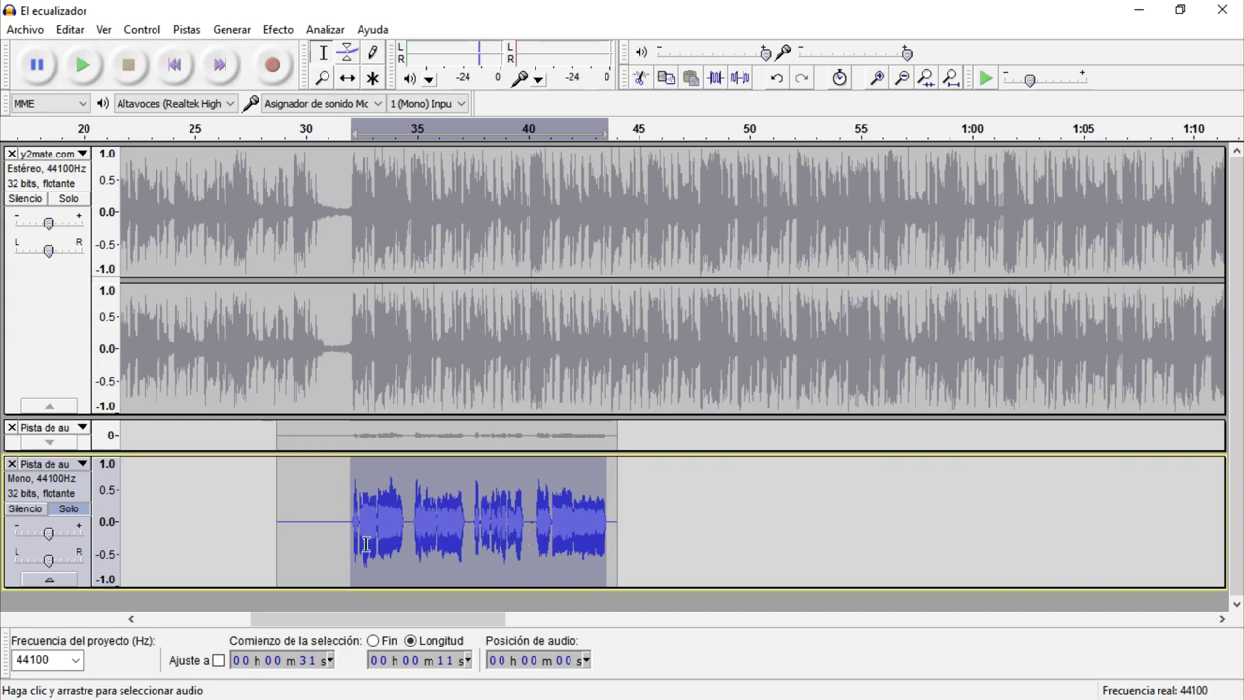
Step: Select the voice peak from about 32.23 to 32.28 s and amplify it by -3 dB
scroll(360, 539, "up", 1)
scroll(354, 538, "up", 3)
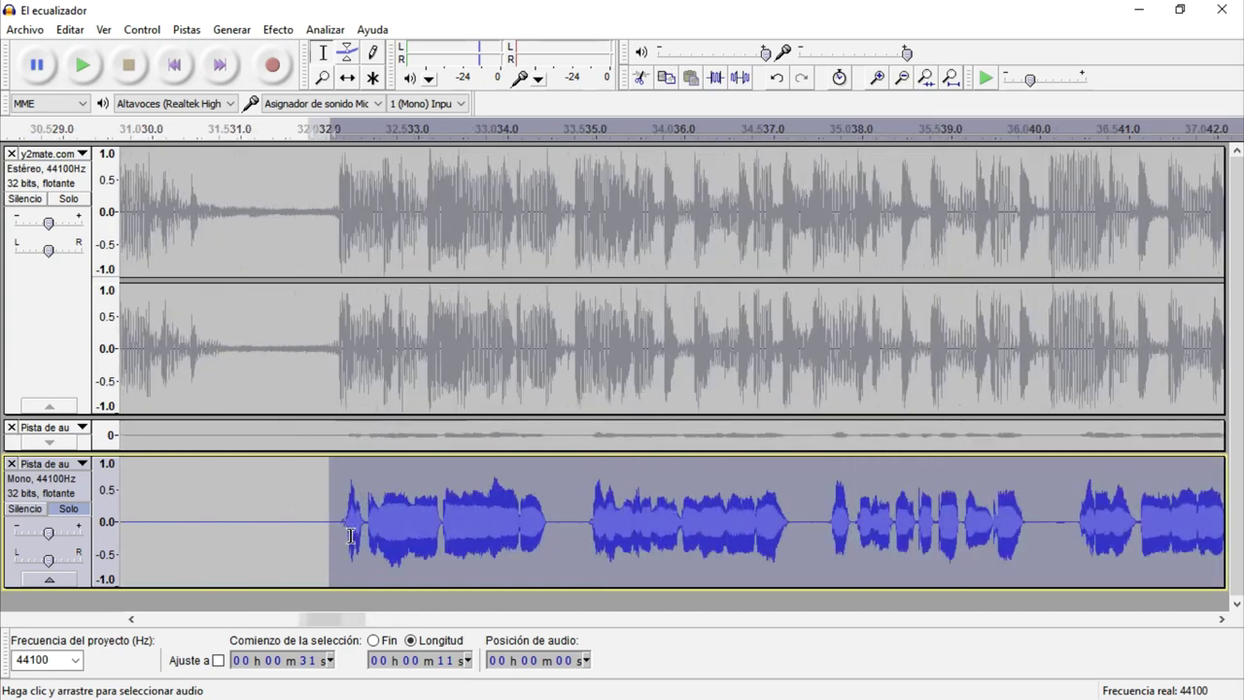
scroll(350, 536, "up", 1)
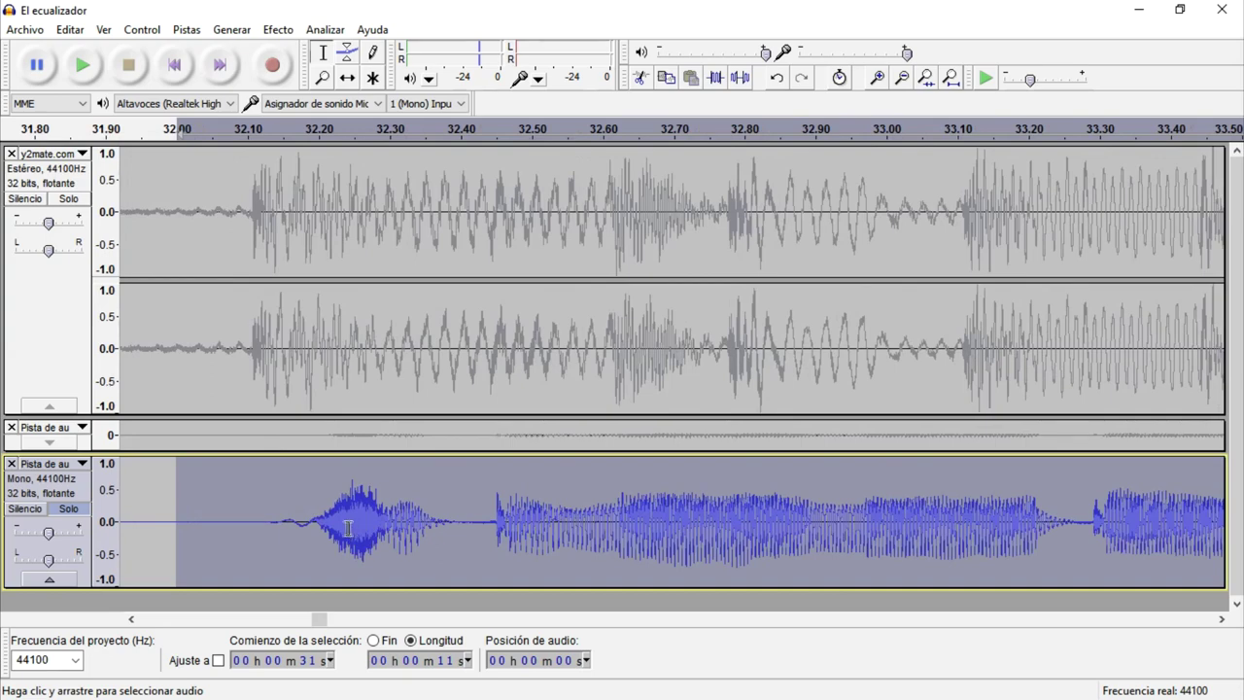
left_click_drag(342, 528, 378, 532)
left_click(278, 29)
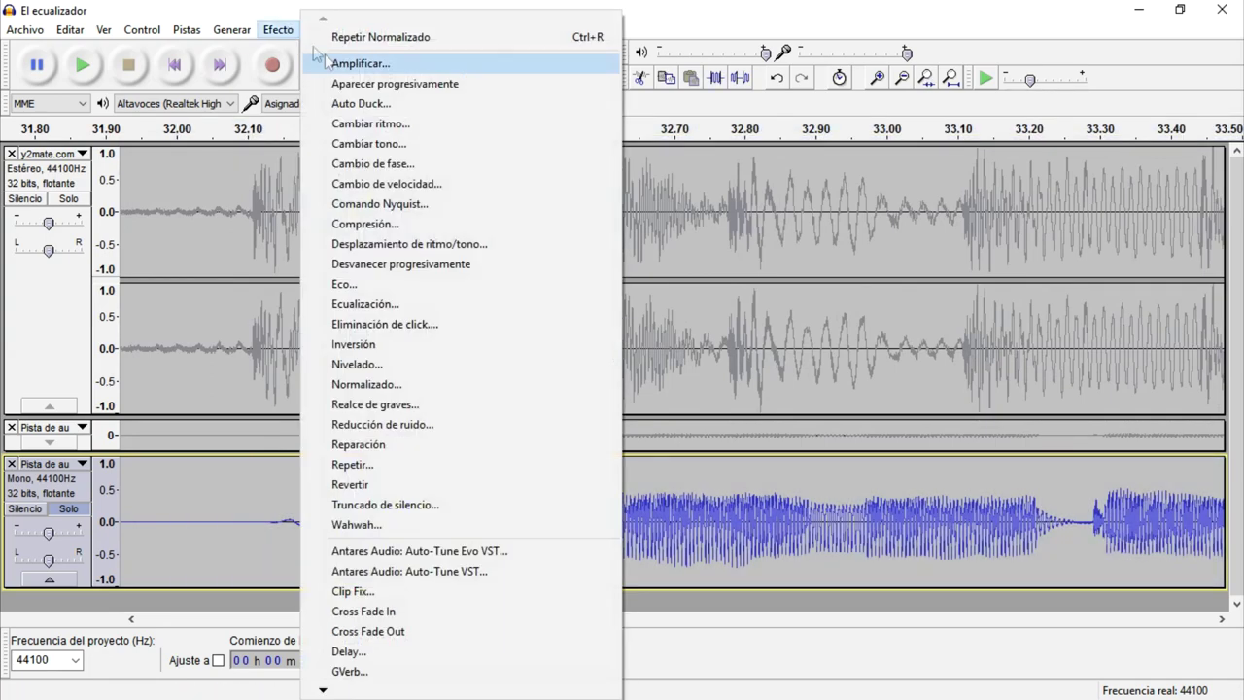
left_click(345, 65)
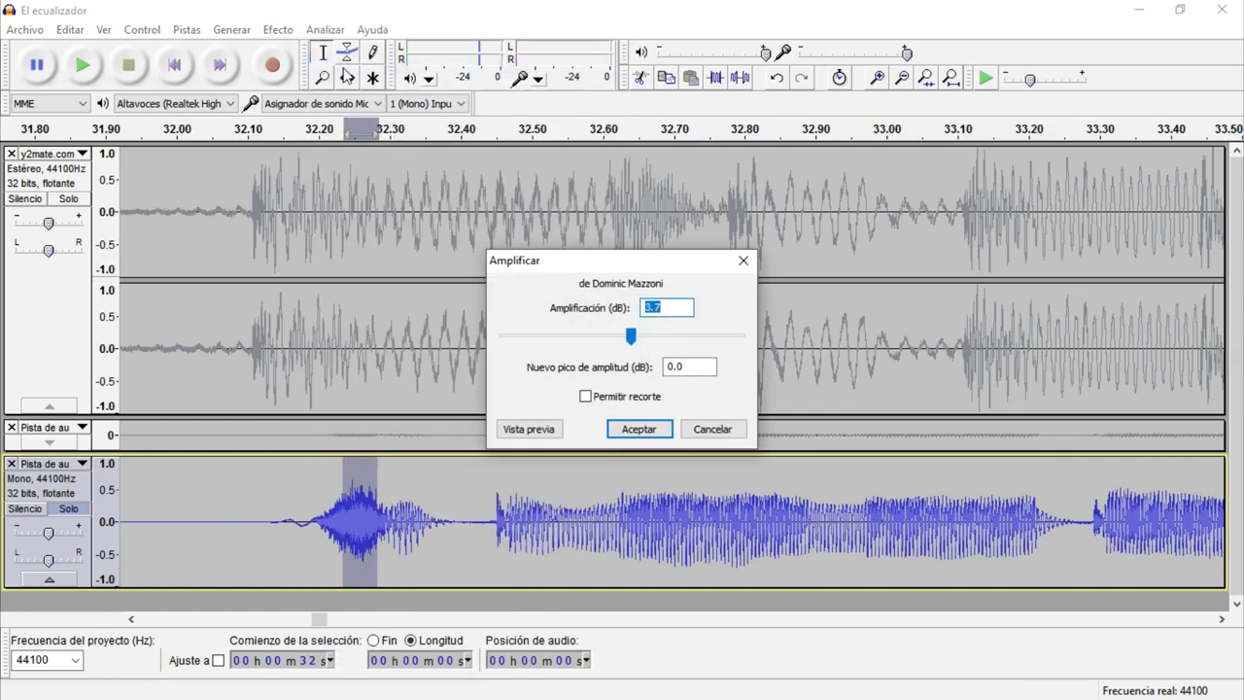
type("-")
type("4")
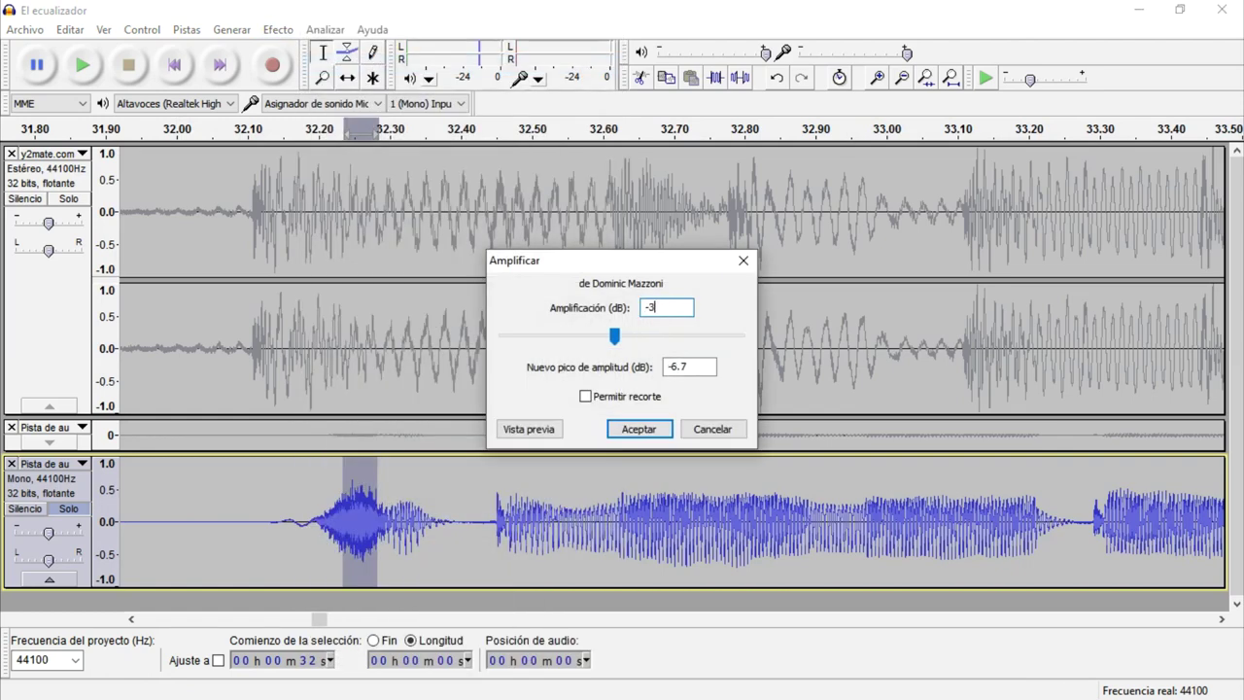
key("Return")
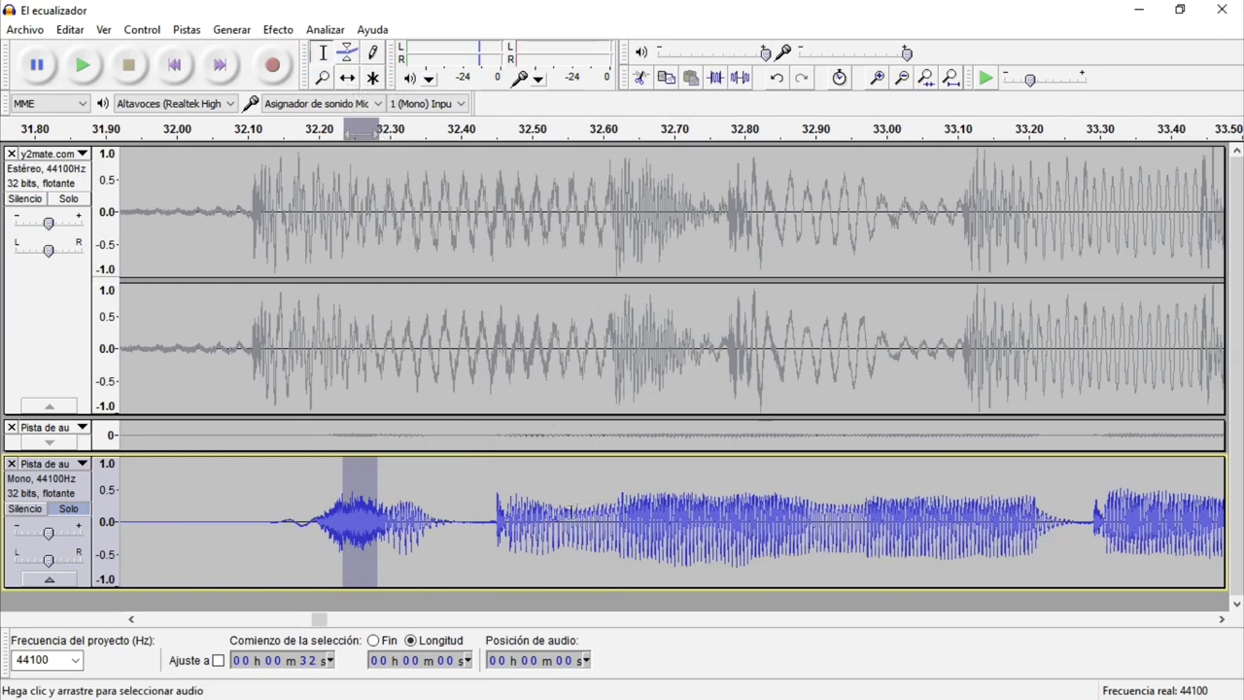
Step: Select the voice peak from about 35.0 to 35.2 s and lower it with a negative Amplify value to match the surrounding level
scroll(570, 513, "down", 2)
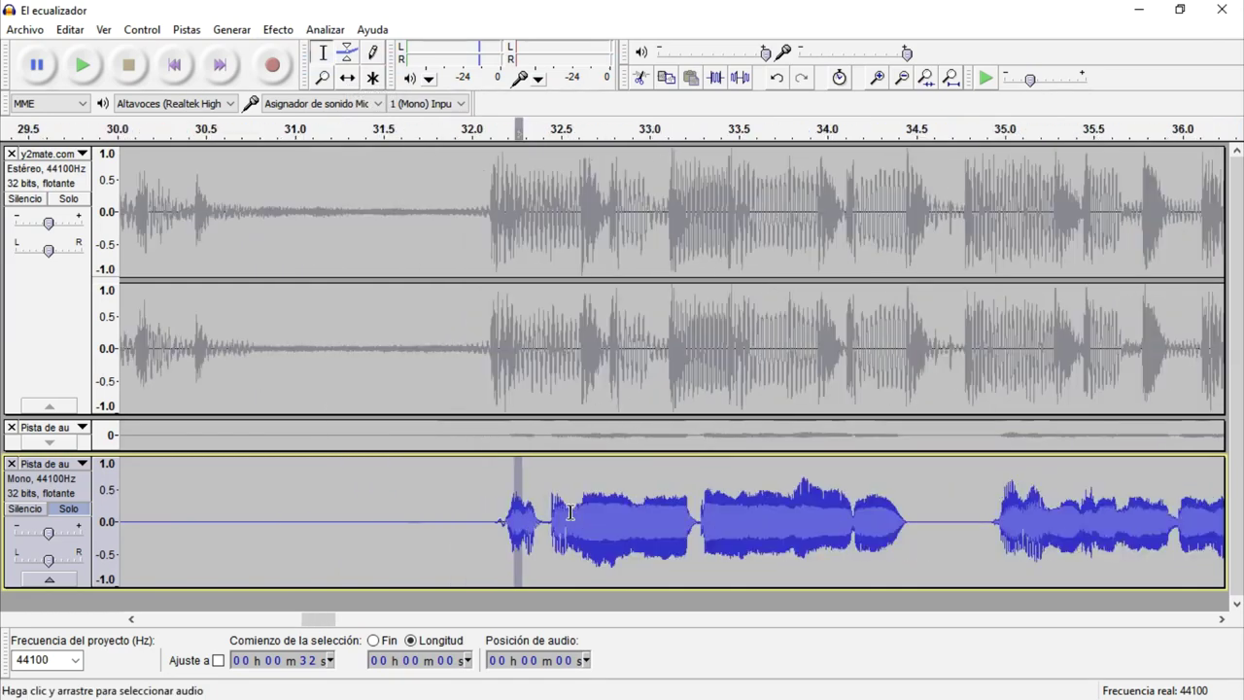
left_click_drag(322, 620, 345, 624)
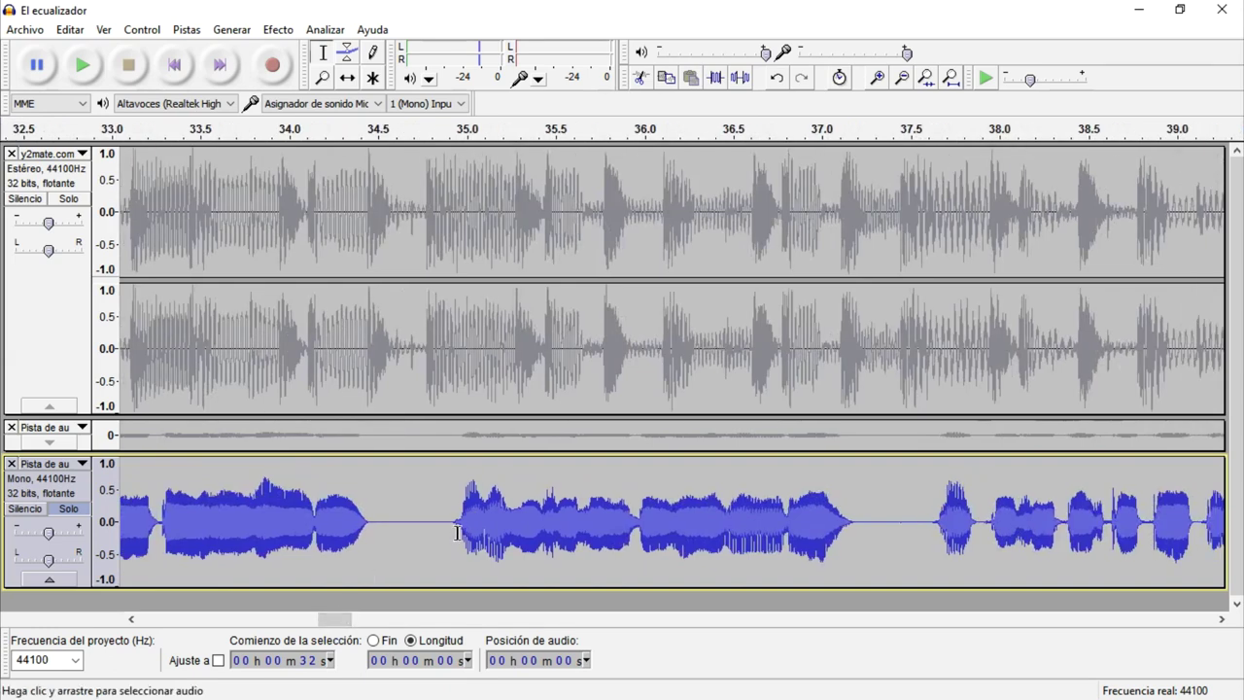
left_click_drag(459, 533, 504, 541)
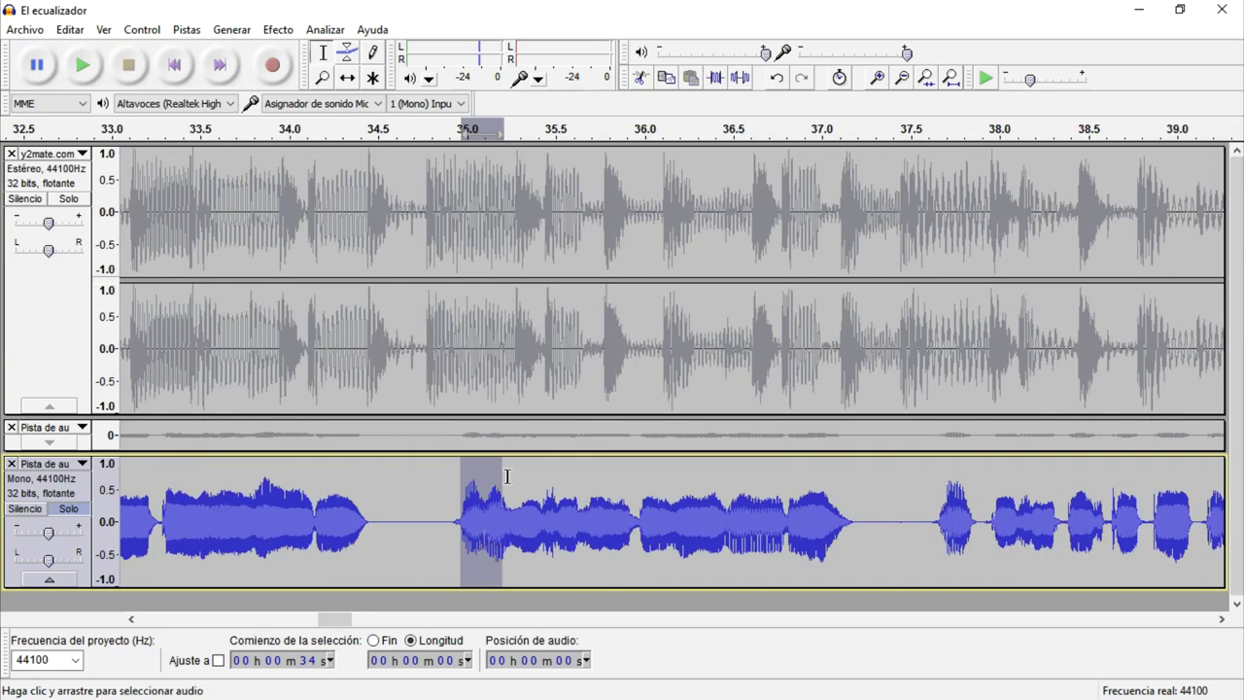
left_click(280, 30)
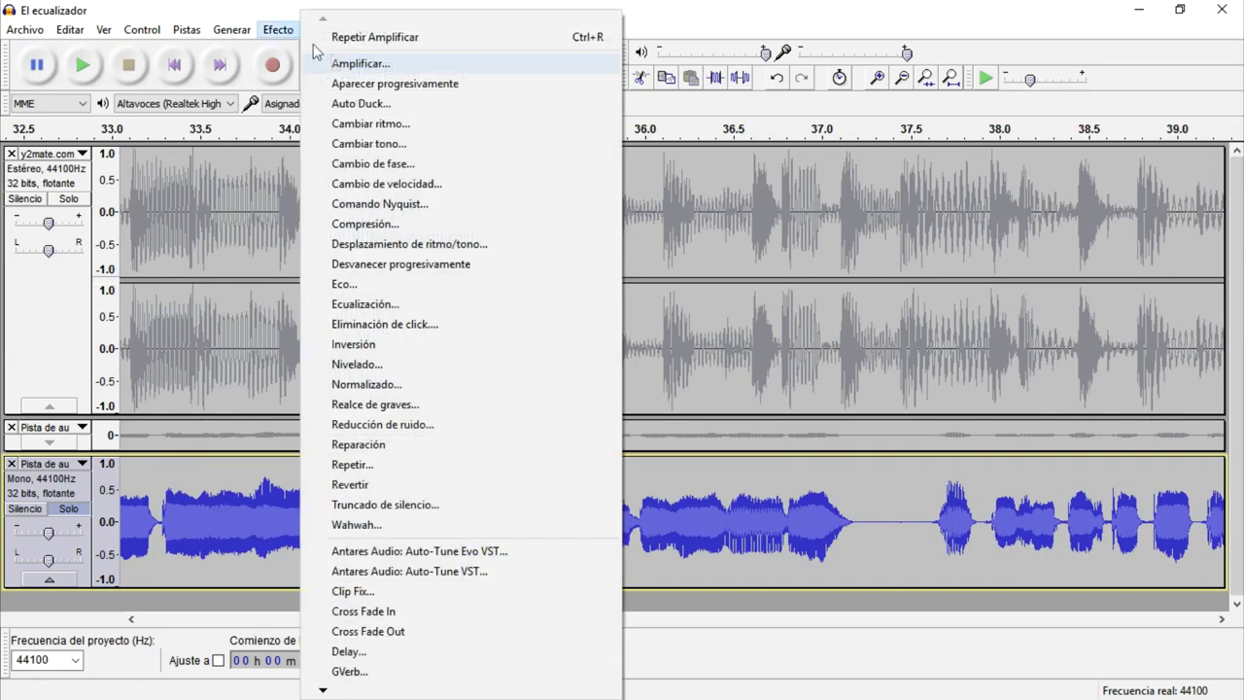
left_click(346, 68)
type("-")
type("6")
key("Return")
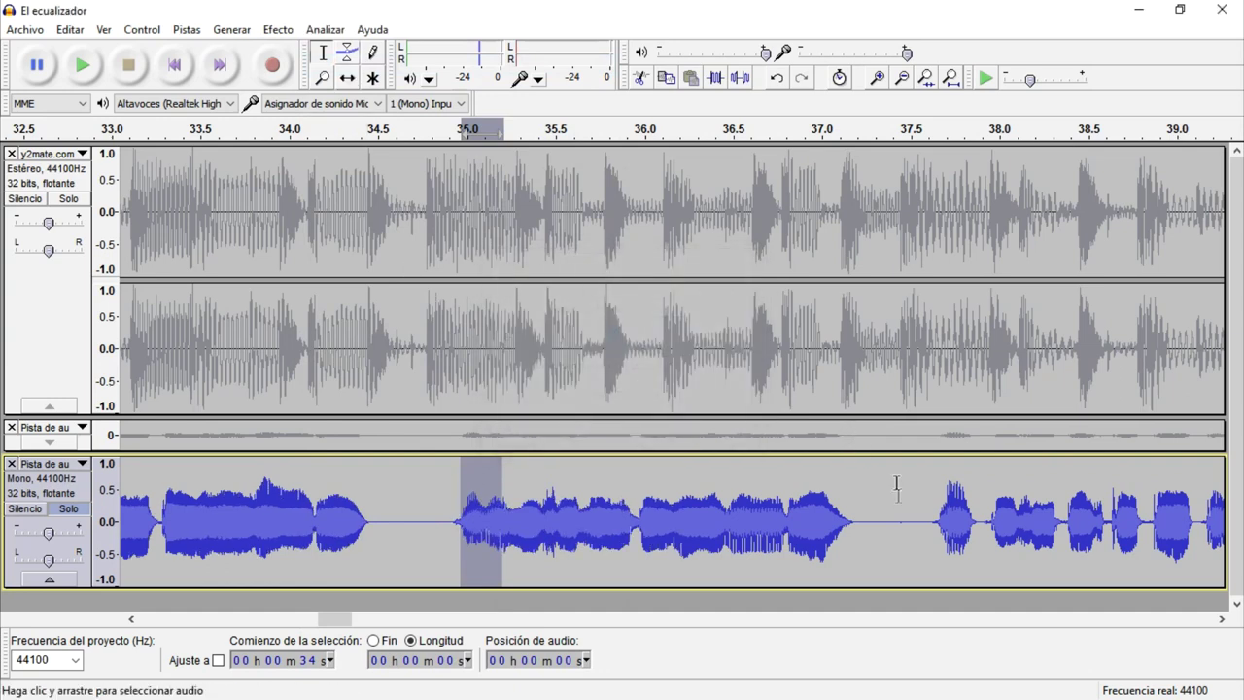
Step: Select the short voice peak from about 37.7 to 37.8 s and reduce its level with a negative Amplify value
left_click_drag(948, 550, 965, 553)
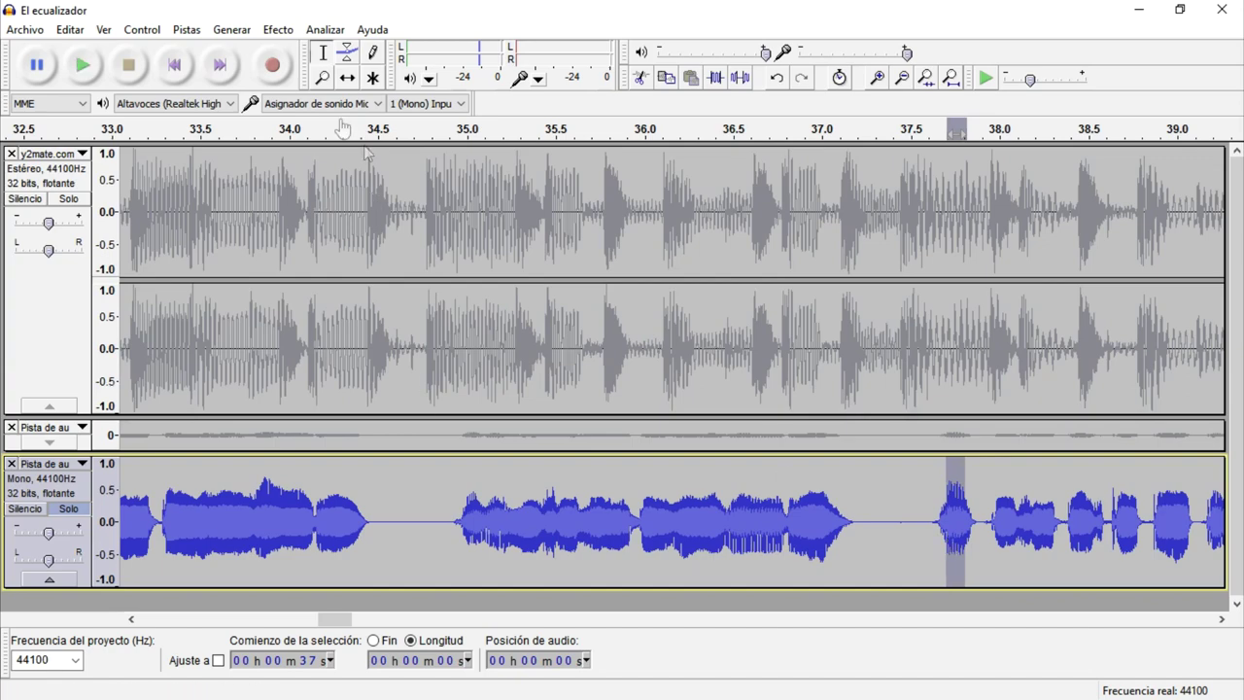
left_click(278, 29)
left_click(359, 63)
type("-")
type("6")
key("Return")
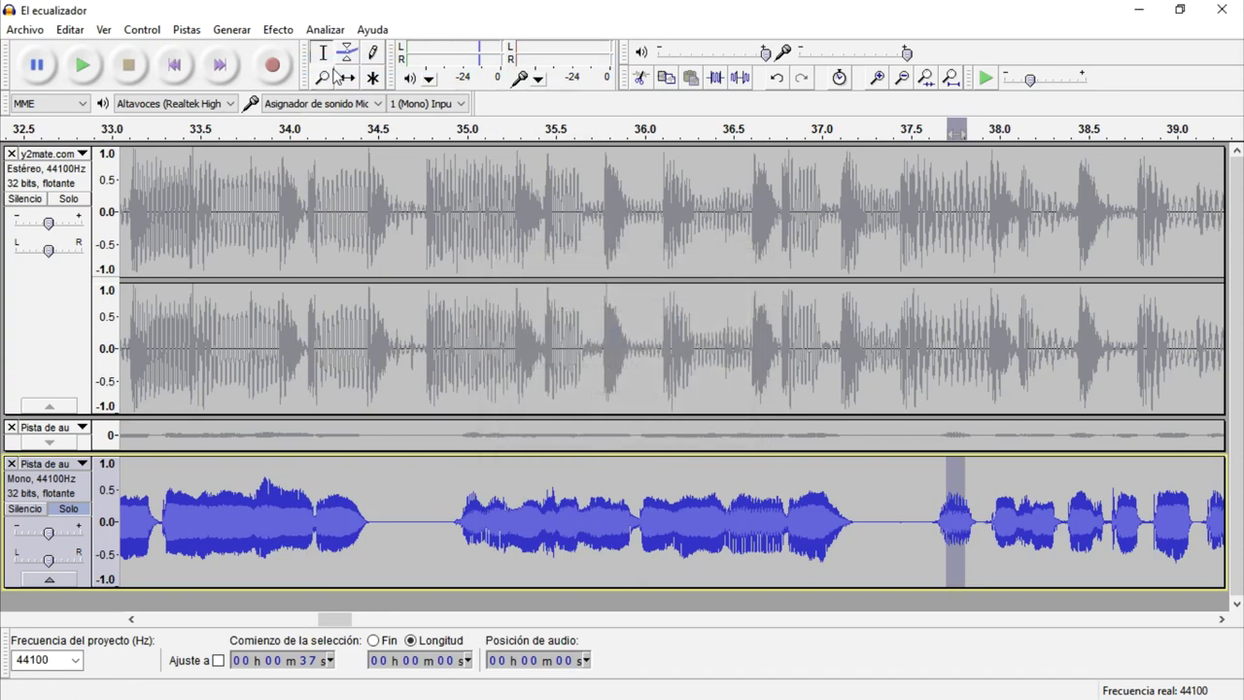
Step: Select the voice peak from about 40.5 to 40.6 s and attenuate it with a negative Amplify value
left_click_drag(333, 620, 360, 624)
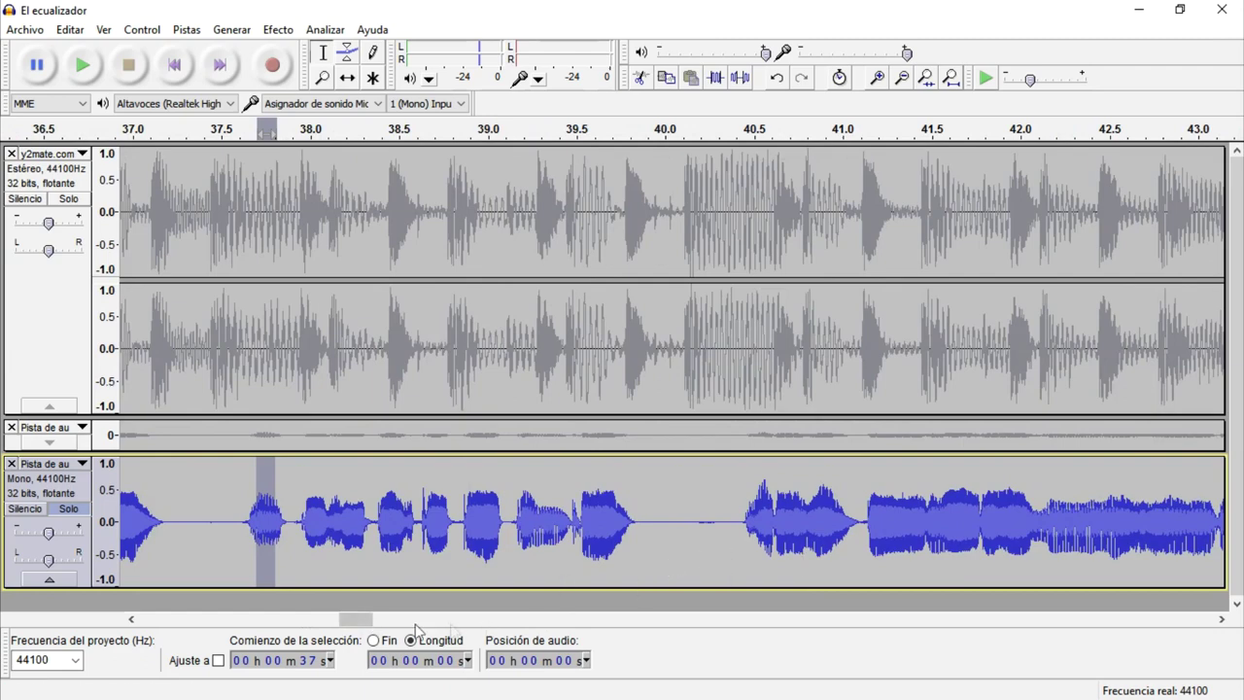
left_click_drag(353, 626, 361, 627)
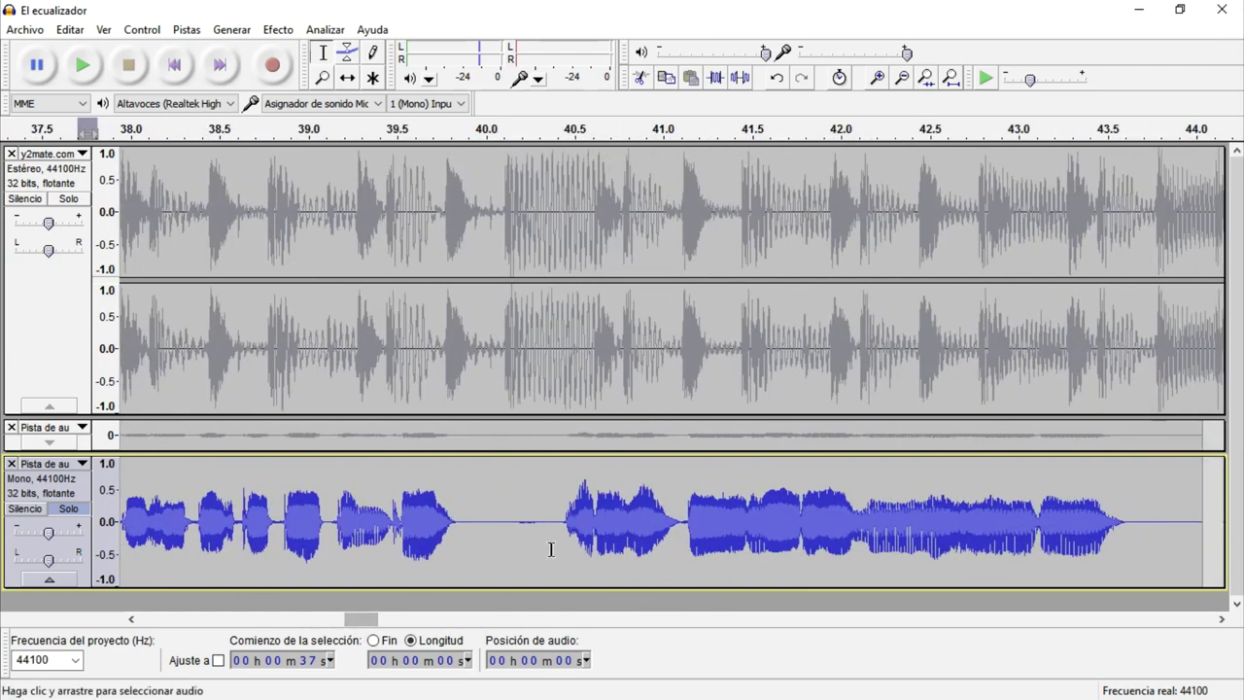
left_click_drag(575, 544, 591, 559)
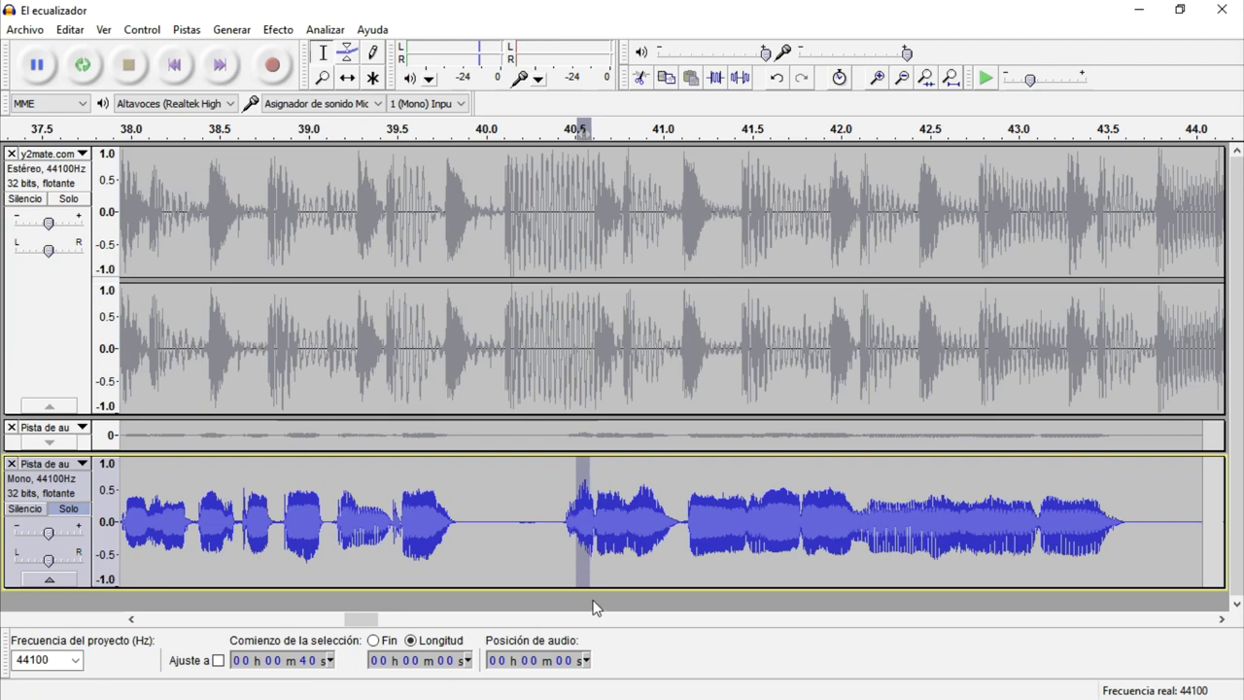
left_click(278, 29)
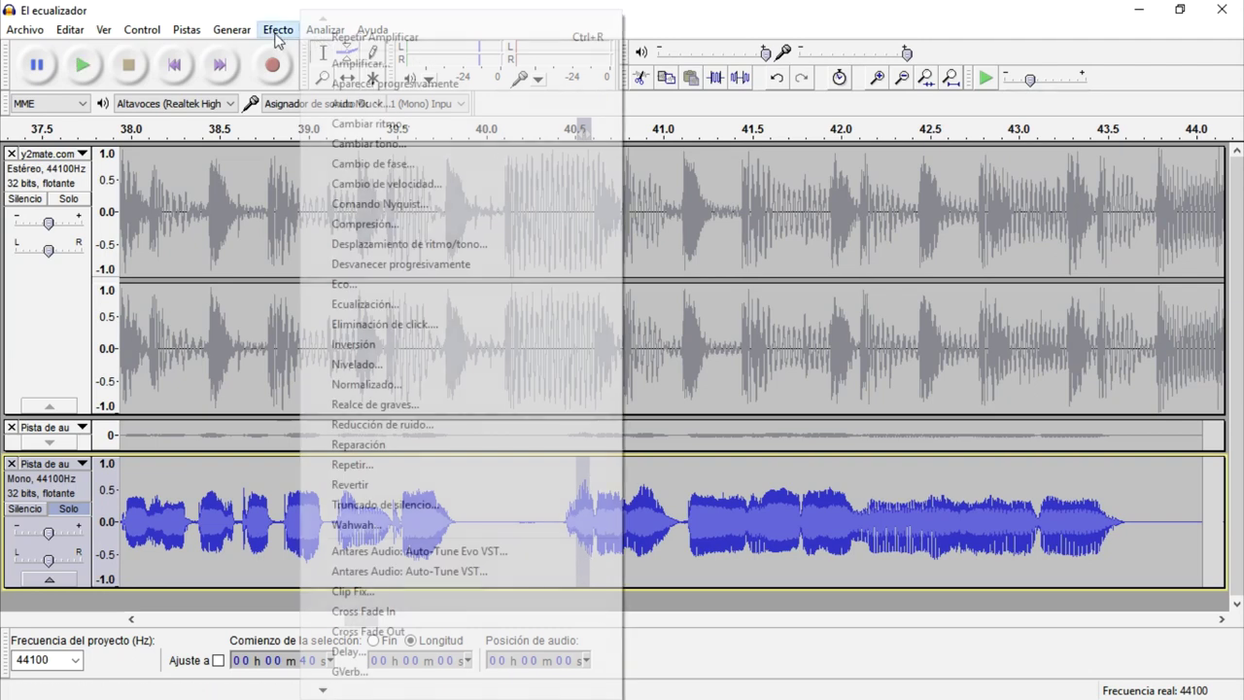
left_click(353, 65)
type("-")
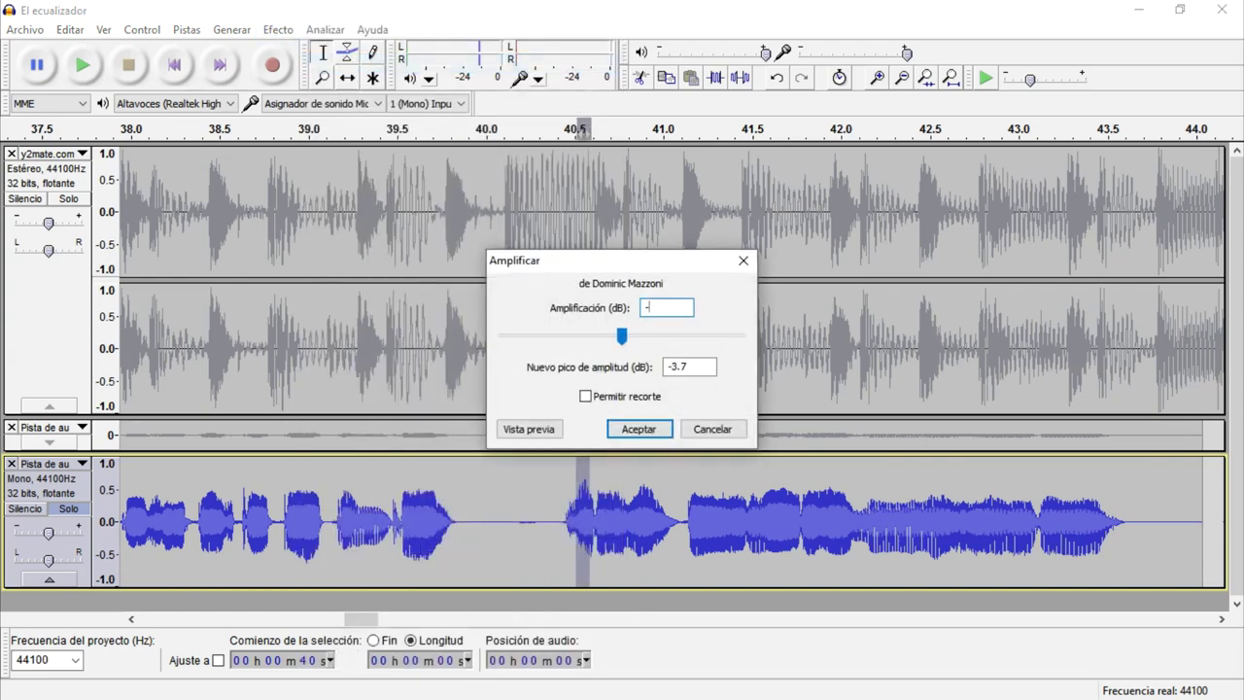
type("6")
key("Return")
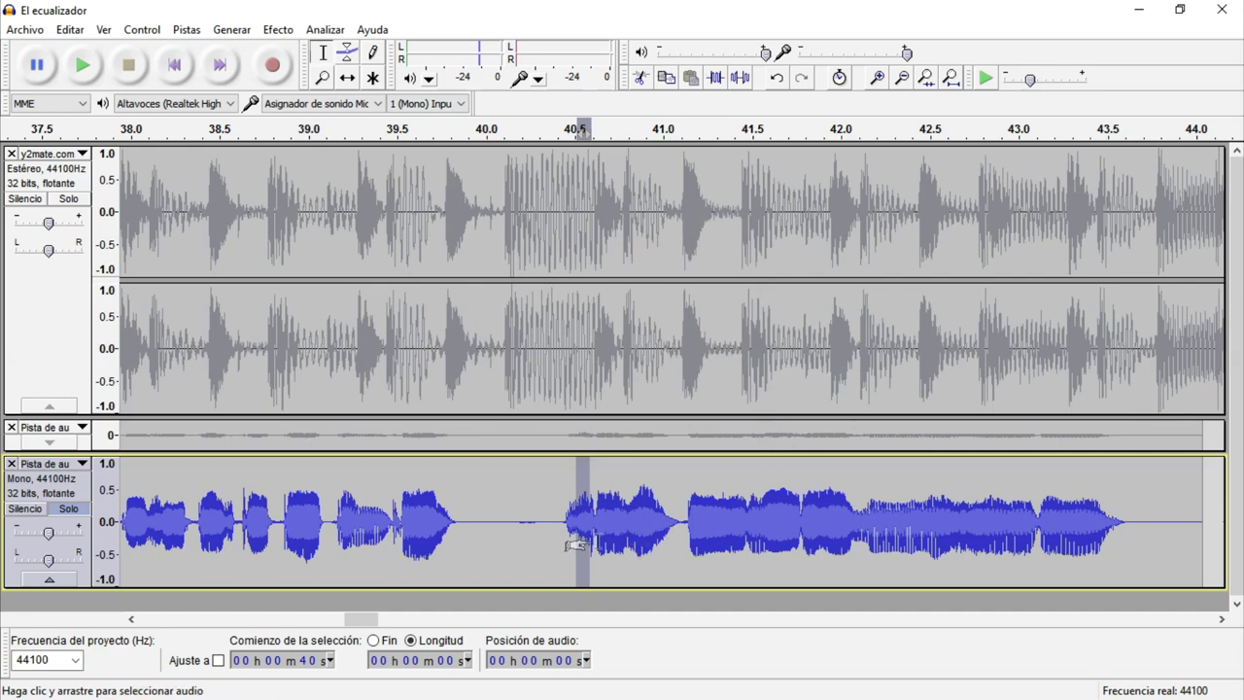
Step: Select the voice peak from about 32.7 to 32.8 s and amplify it by -3 dB
key("ctrl+f")
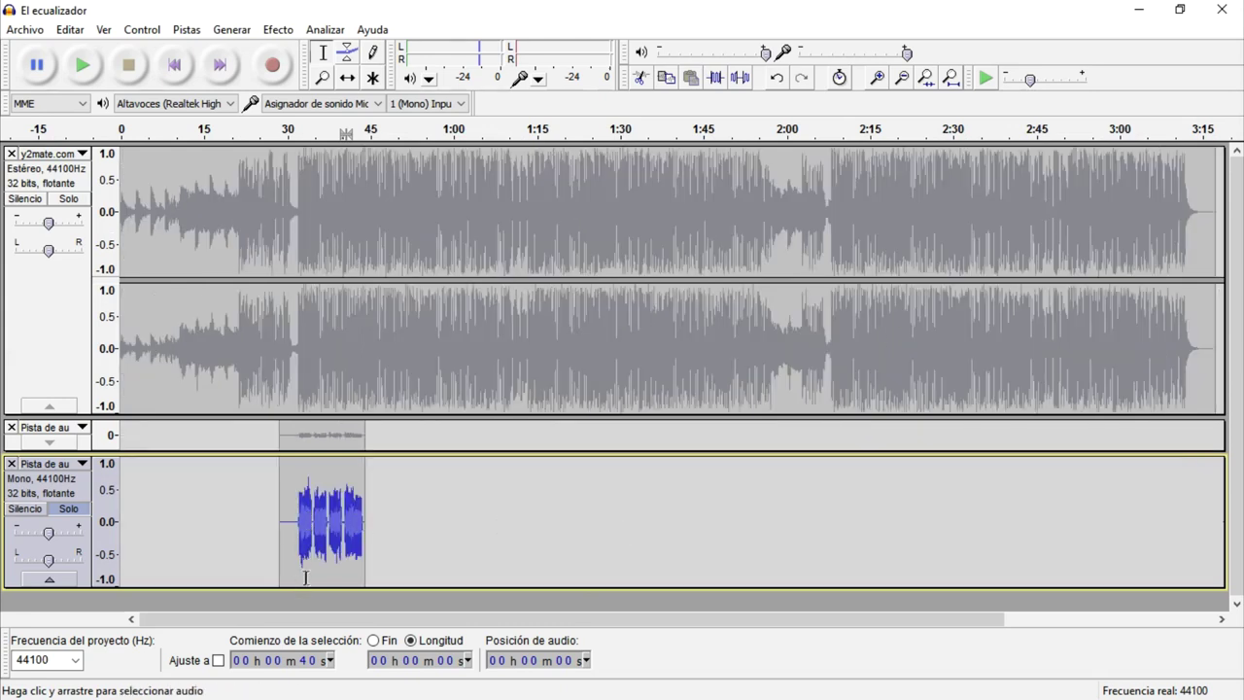
scroll(301, 571, "up", 3, "ctrl")
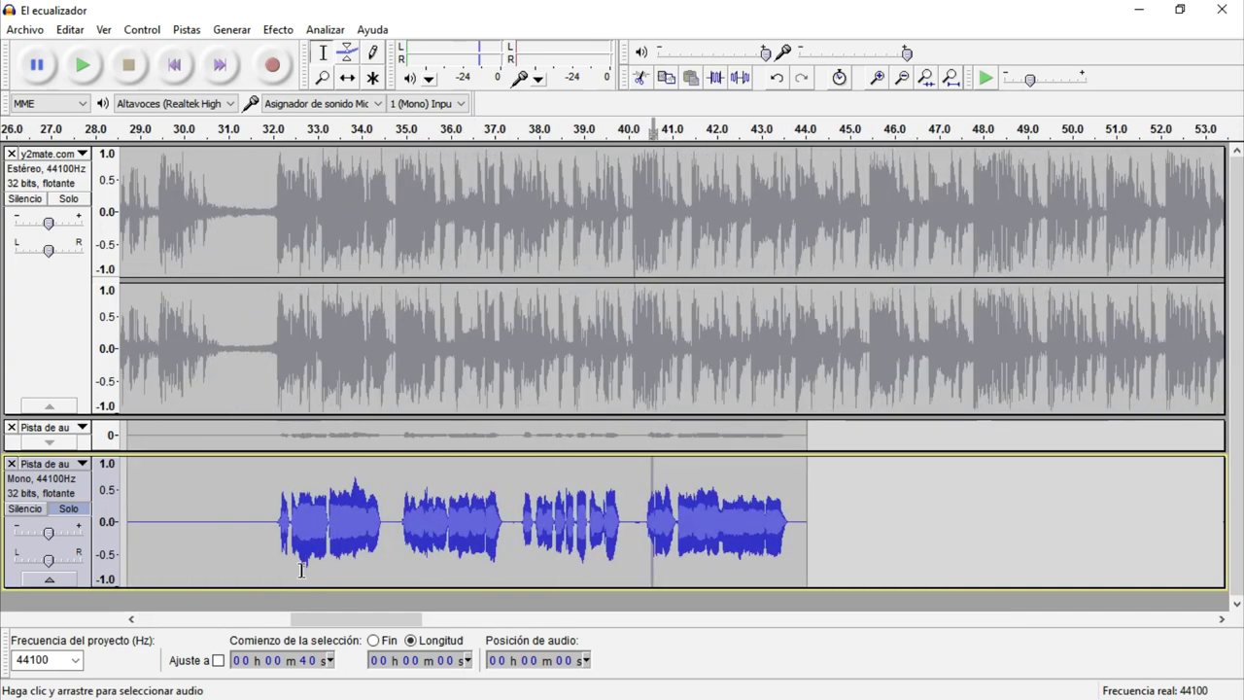
scroll(309, 576, "up", 3, "ctrl")
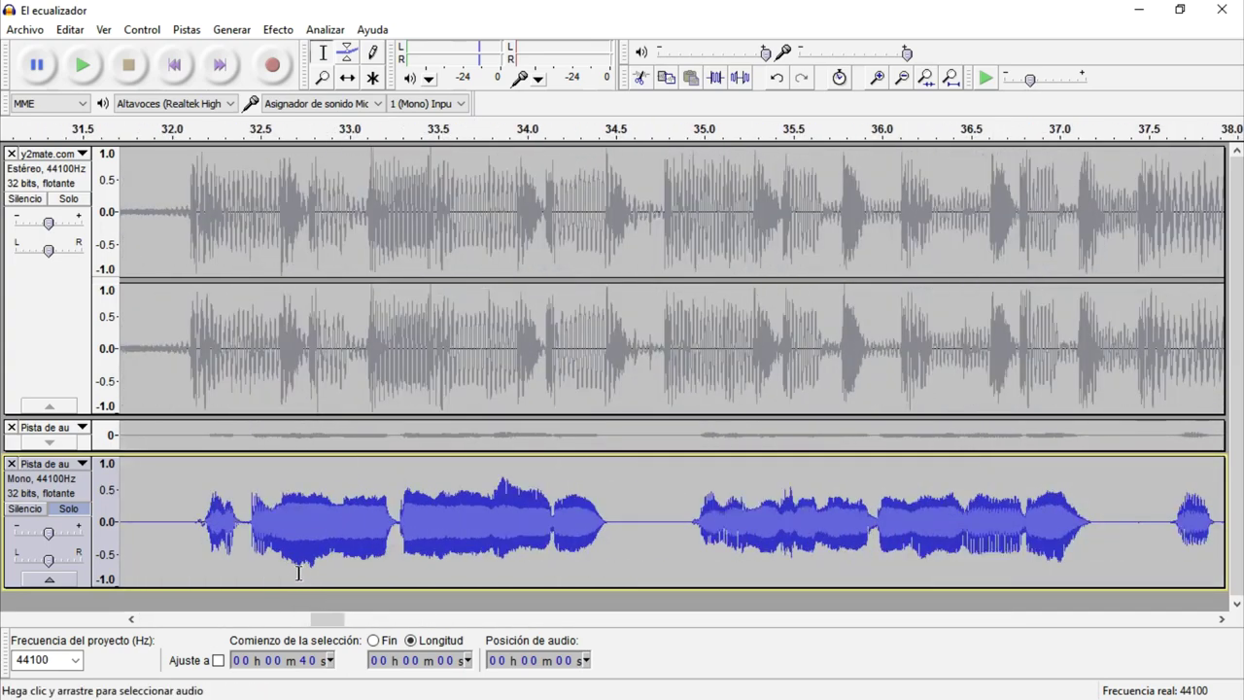
left_click_drag(296, 571, 330, 572)
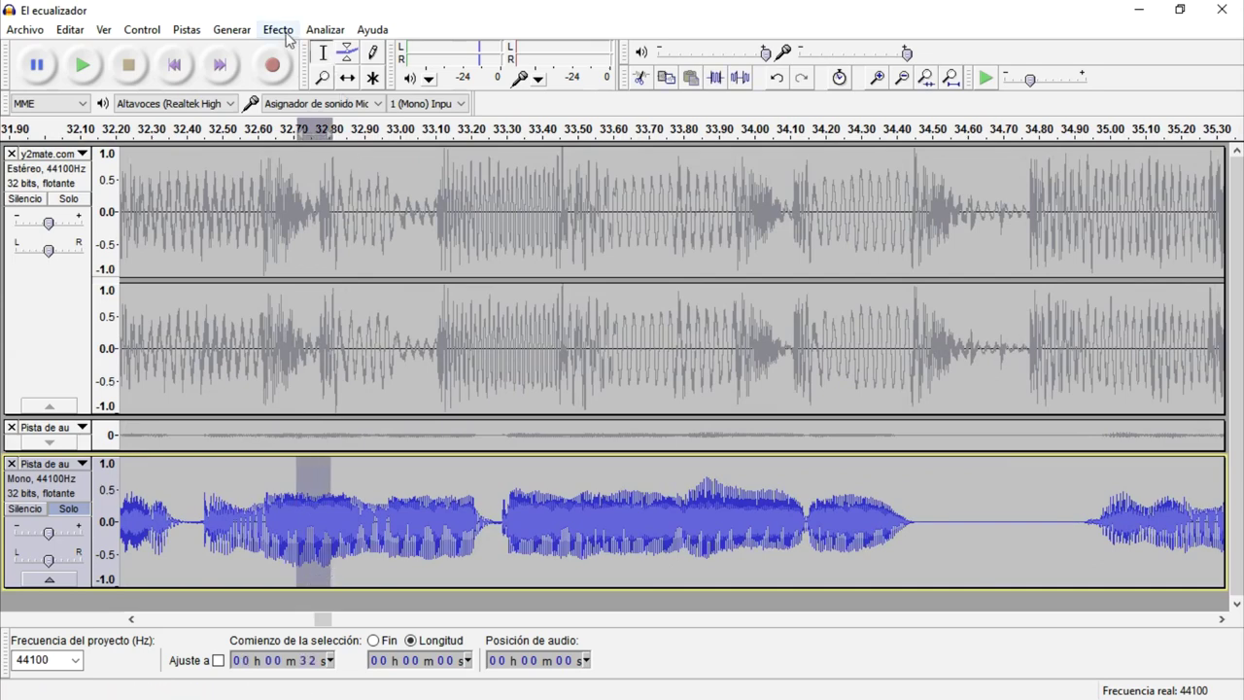
left_click(287, 36)
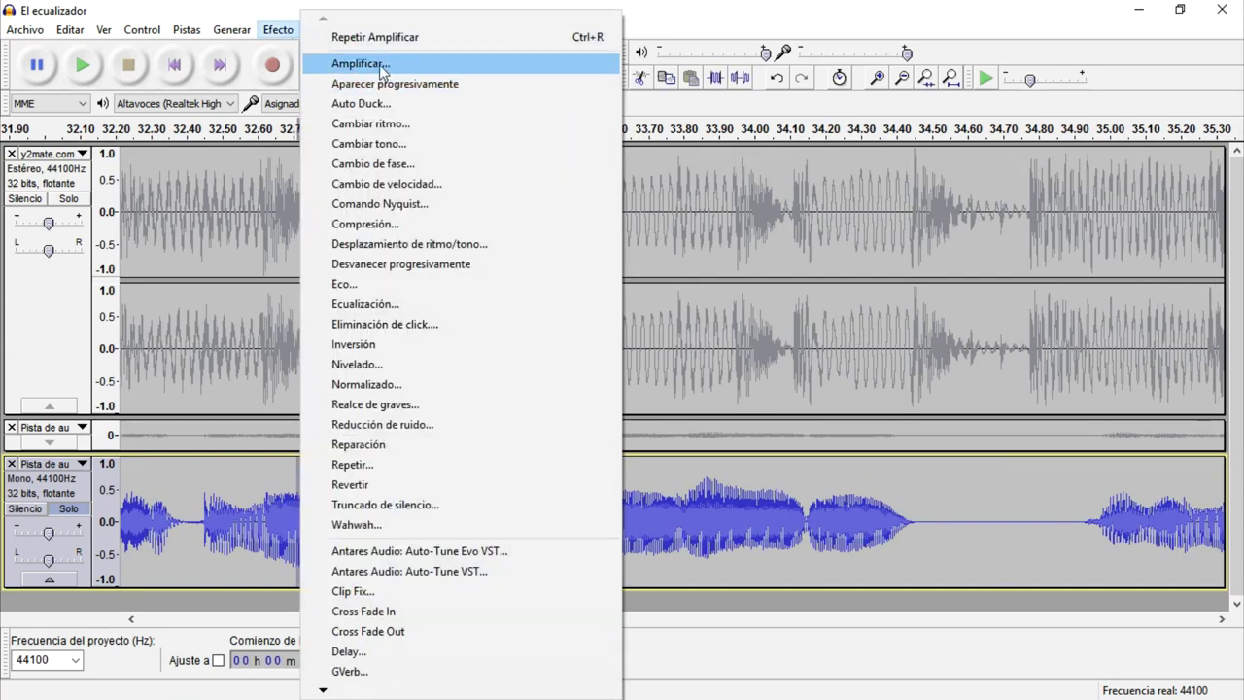
left_click(382, 66)
type("-")
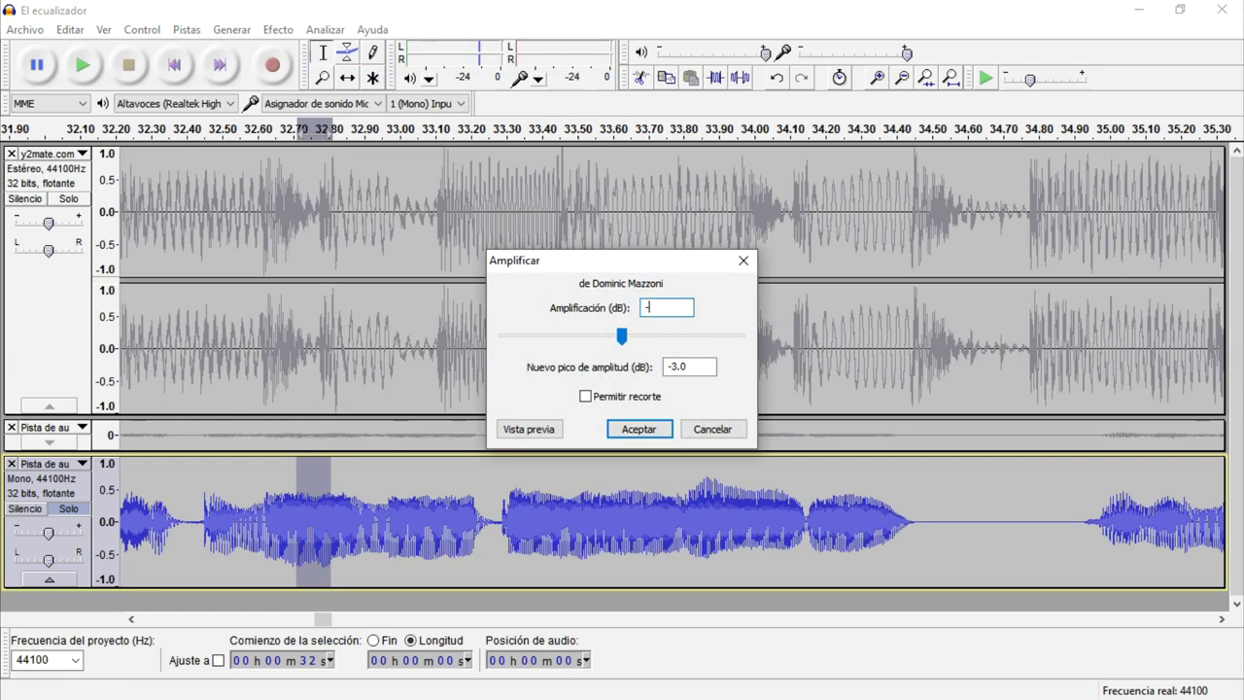
type("3")
key("Return")
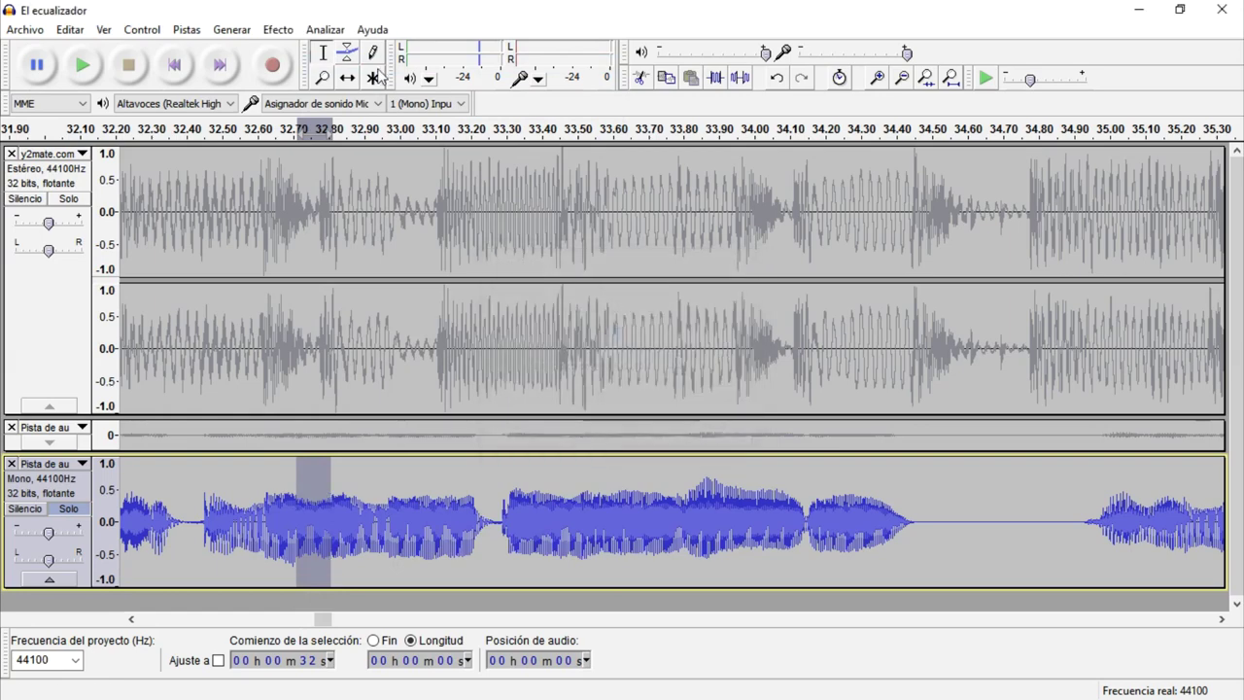
scroll(447, 432, "down", 1)
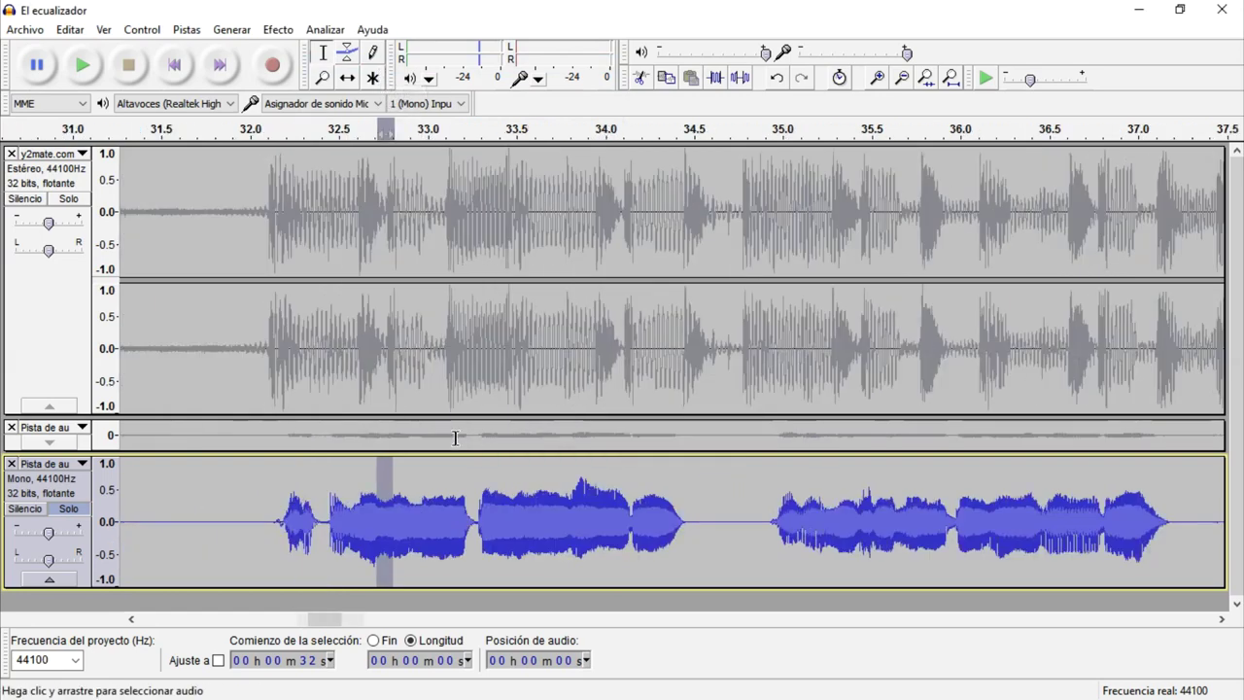
Step: Select the short voice peak from about 35.45 to 35.49 s and reduce its level with a negative Amplify value
scroll(455, 438, "down", 1)
left_click(660, 556)
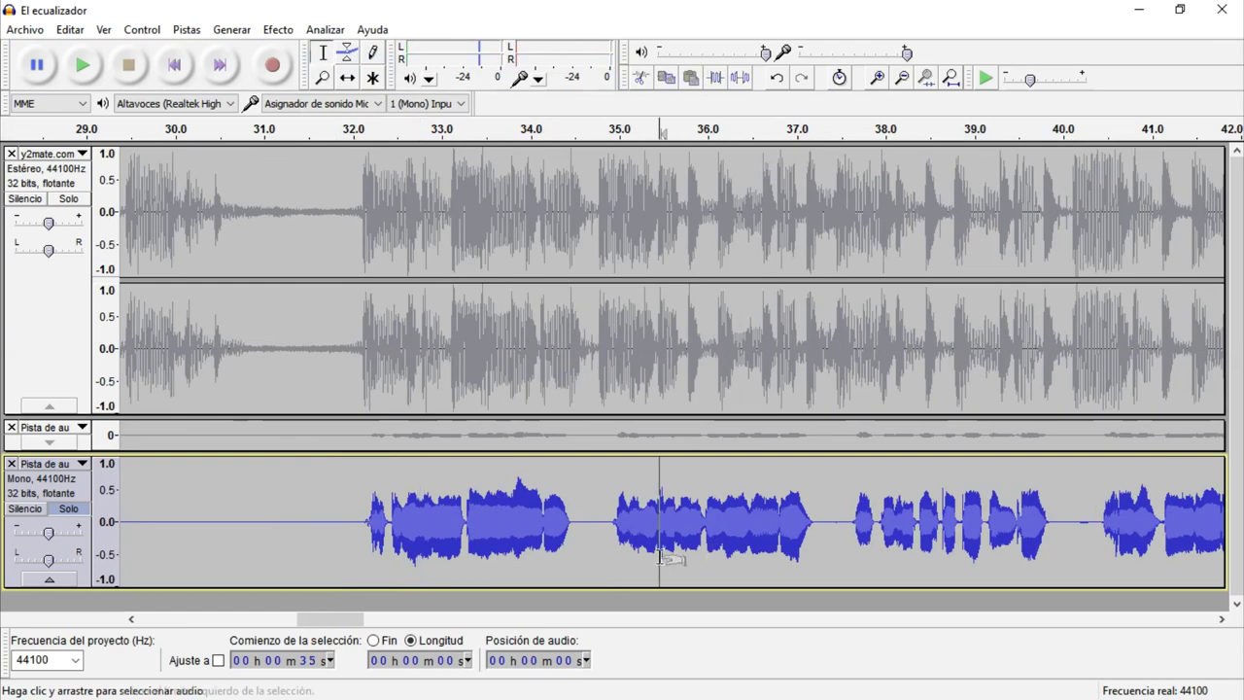
scroll(660, 556, "up", 3)
left_click(634, 559)
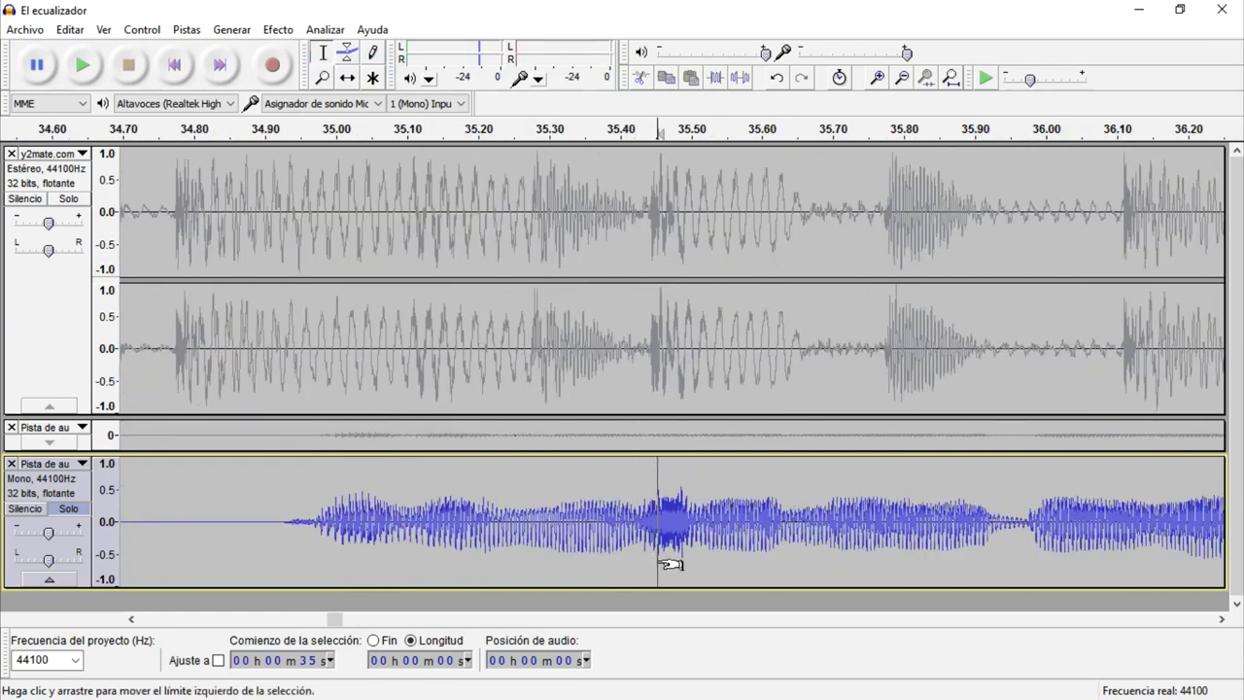
left_click_drag(661, 563, 675, 563)
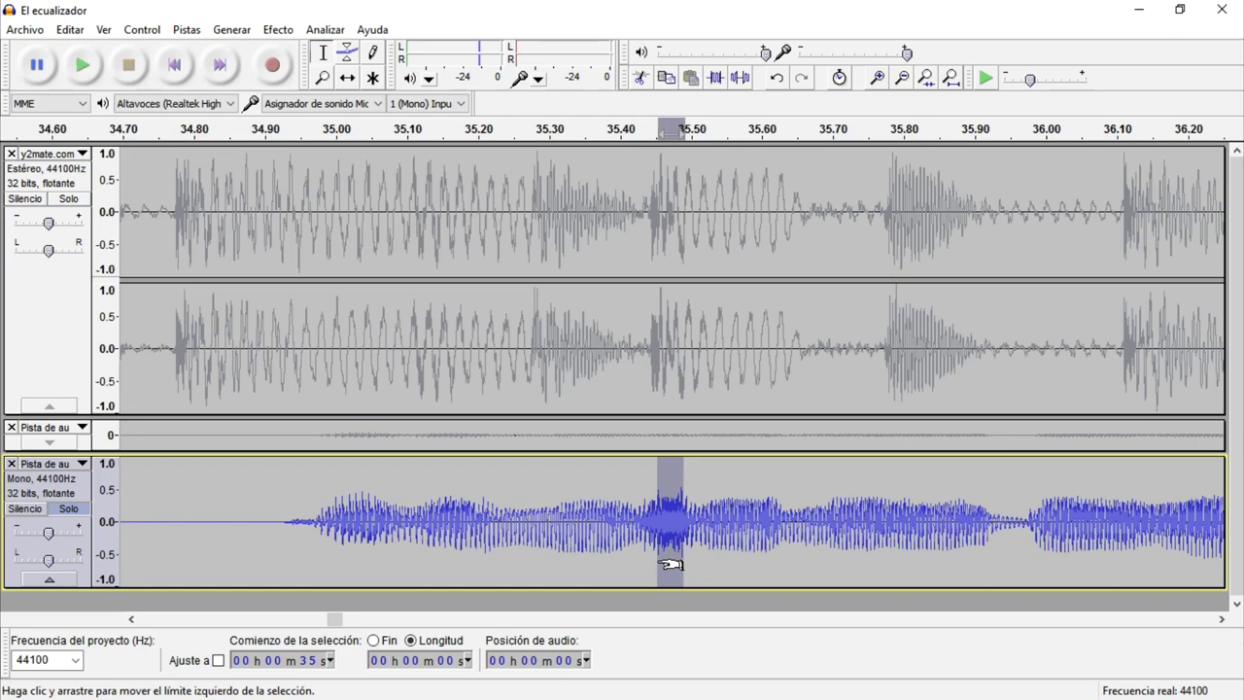
left_click(278, 29)
left_click(340, 58)
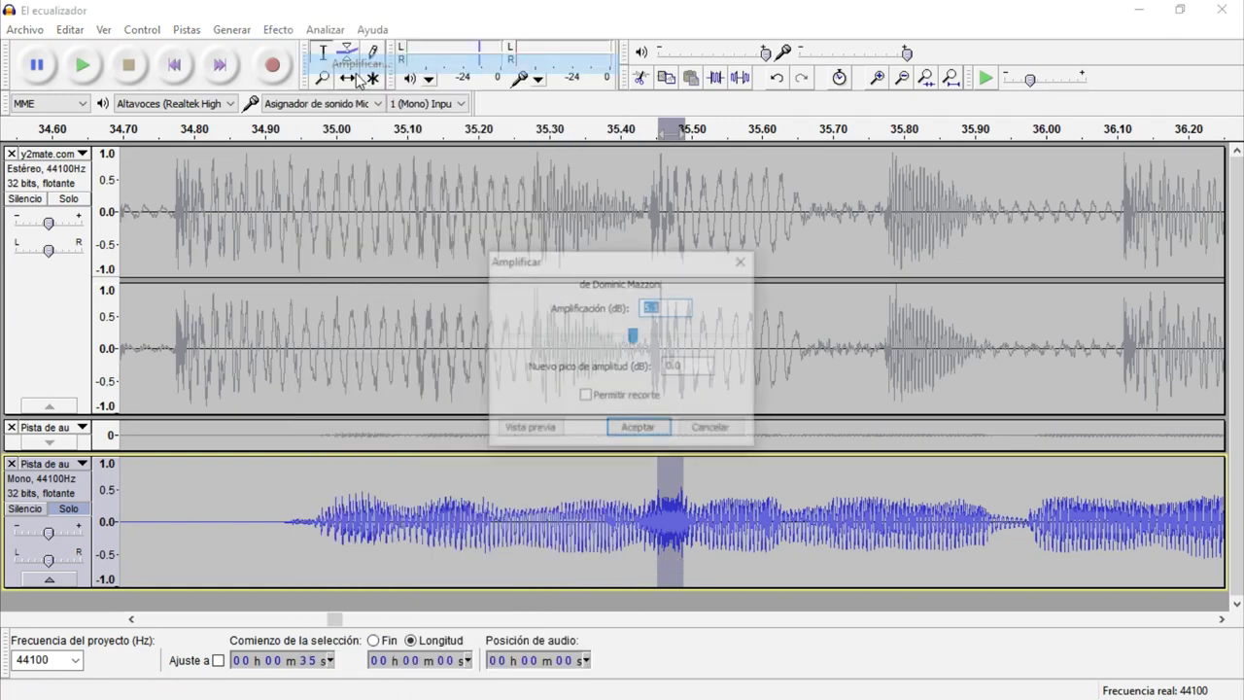
type("-53")
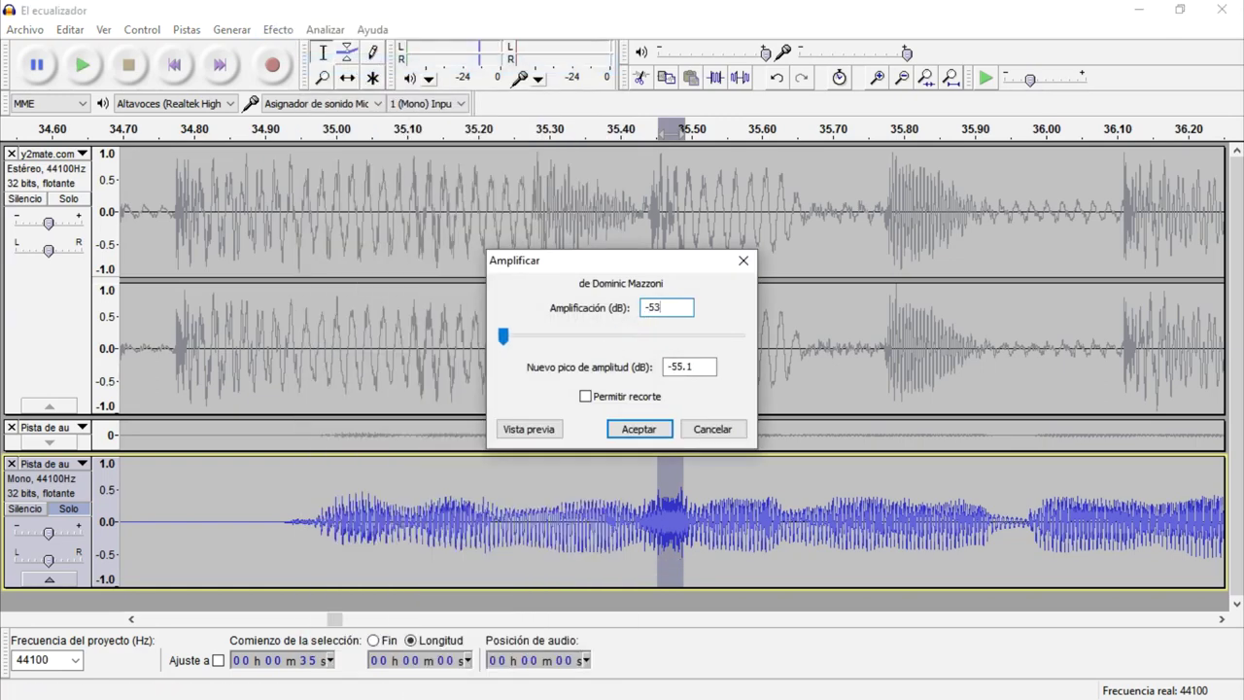
key("BackSpace")
key("BackSpace")
key("Return")
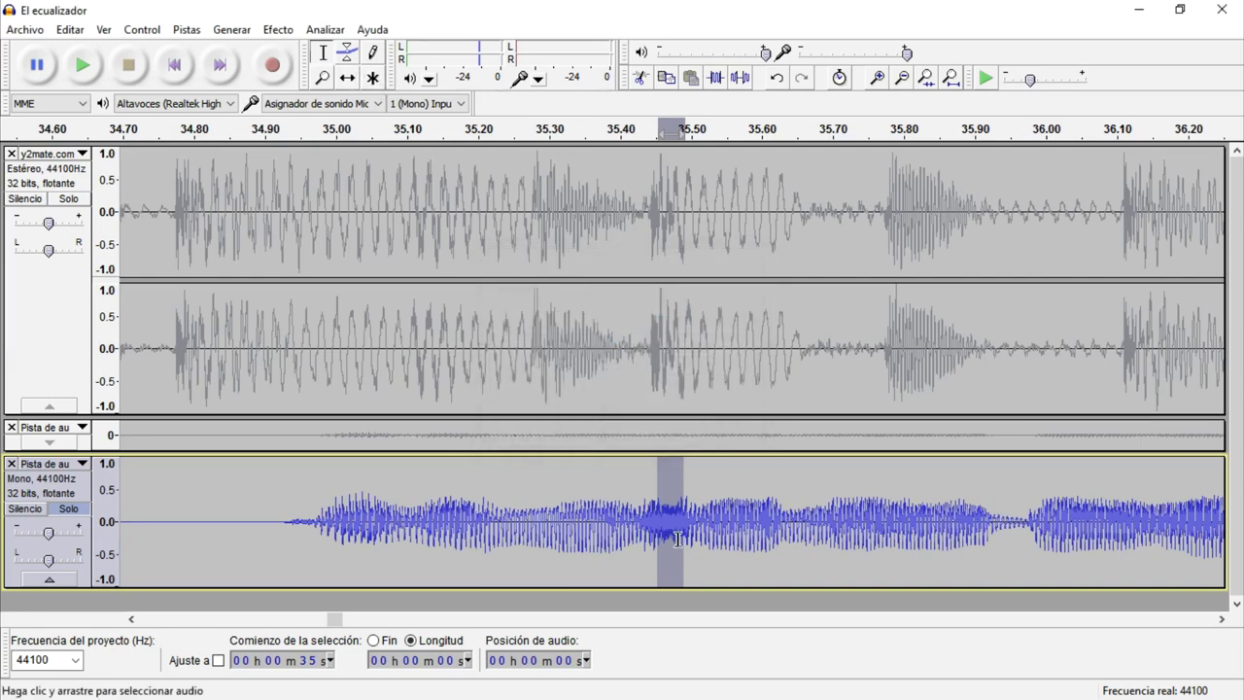
Step: Select the voice peak from about 33.85 to 33.90 s and amplify it by -3 dB
key("ctrl+f")
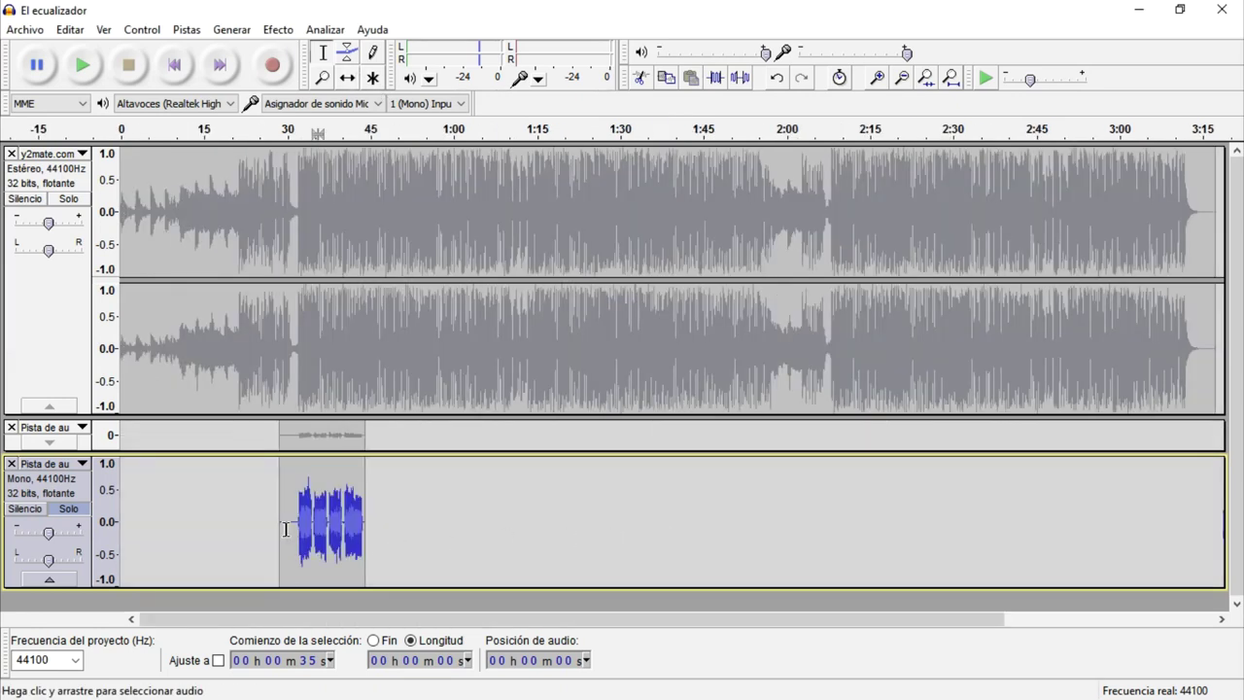
scroll(307, 522, "up", 2)
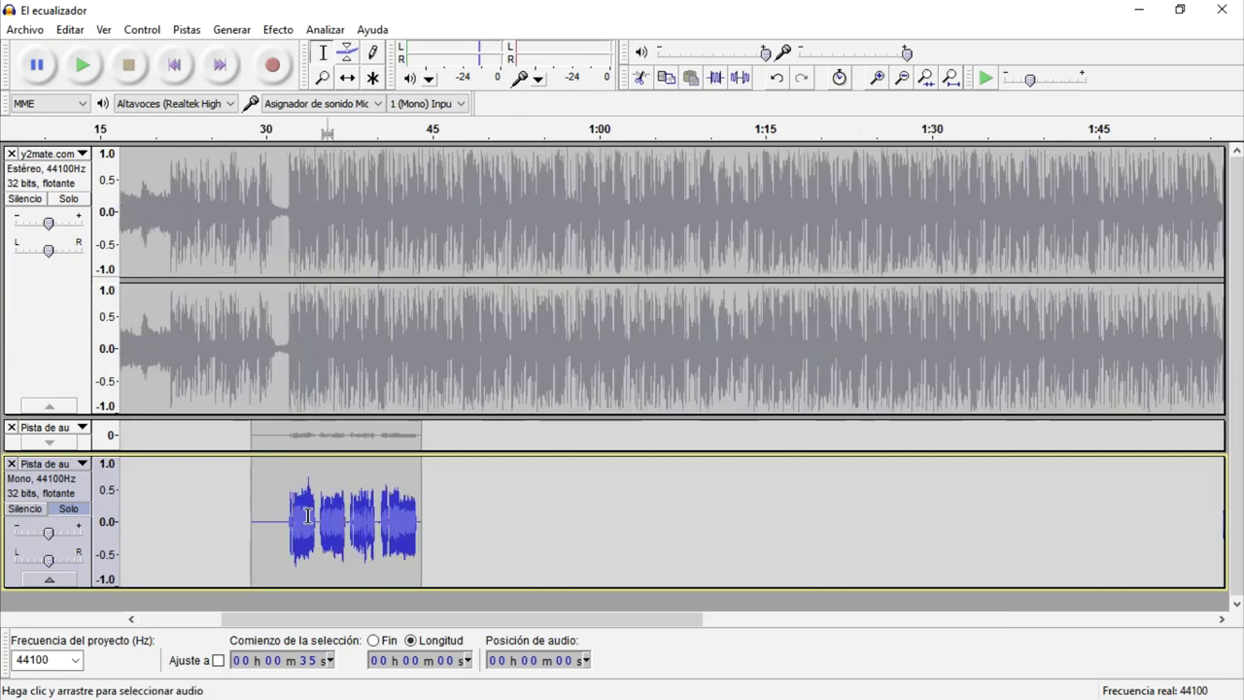
scroll(307, 516, "up", 4)
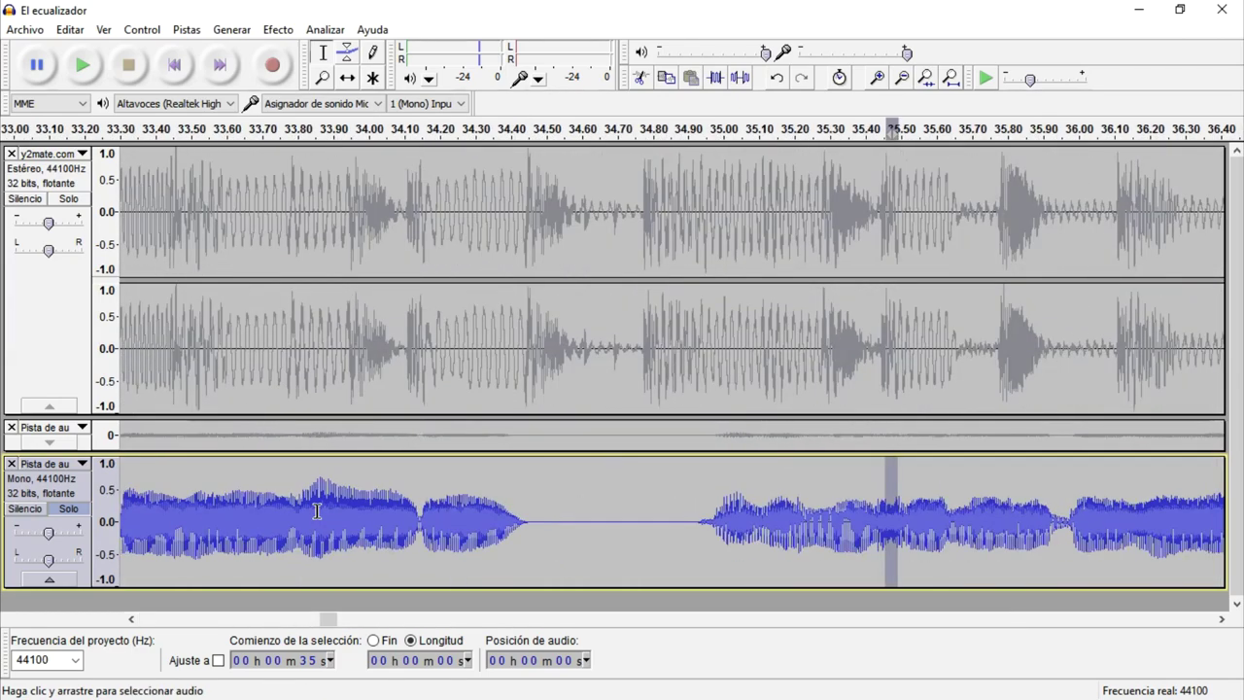
left_click(321, 508)
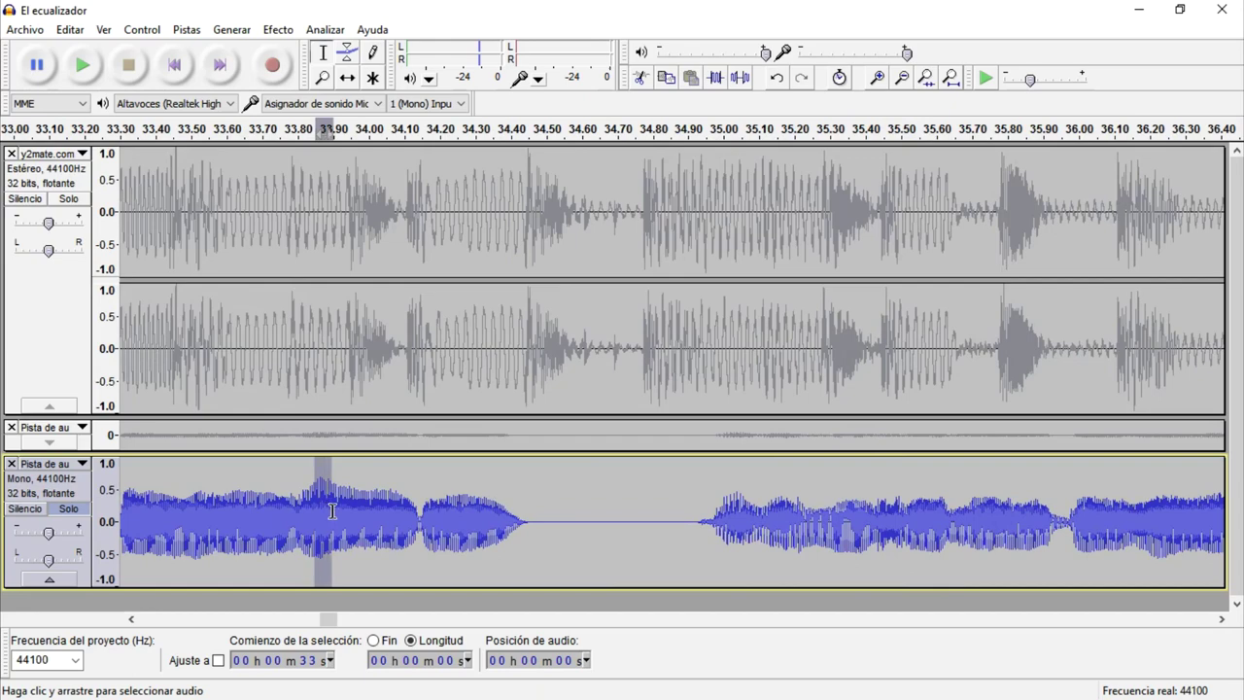
left_click(276, 30)
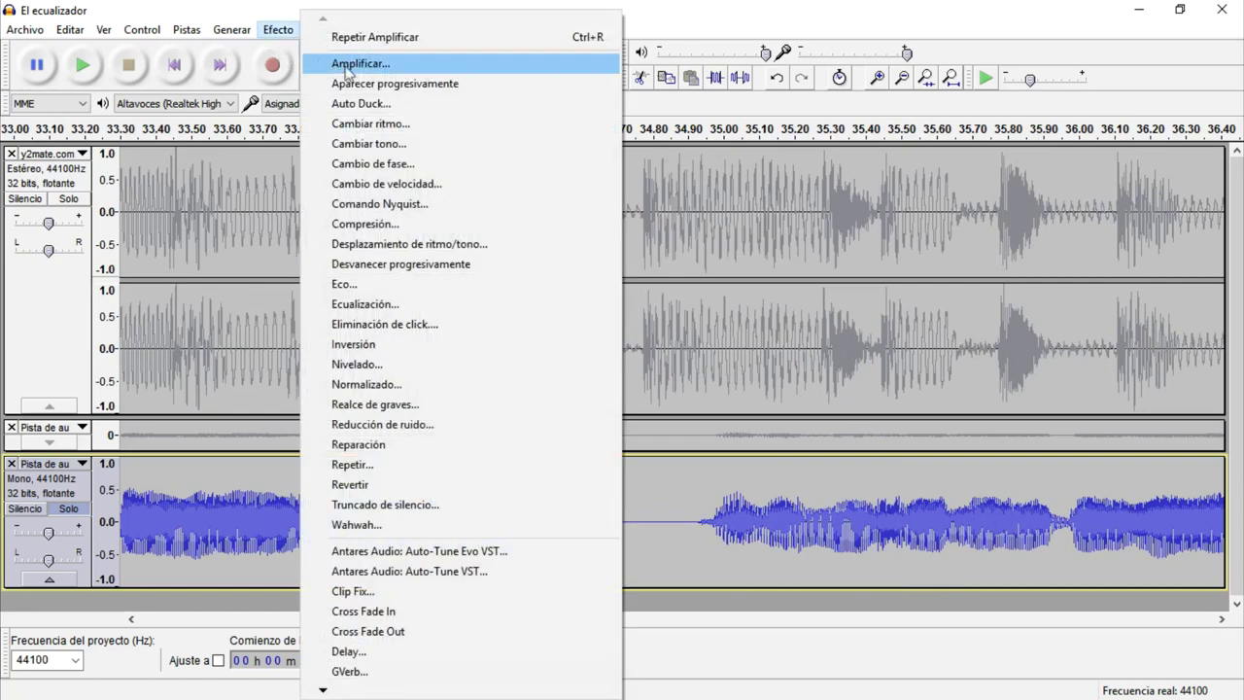
left_click(351, 56)
type("-")
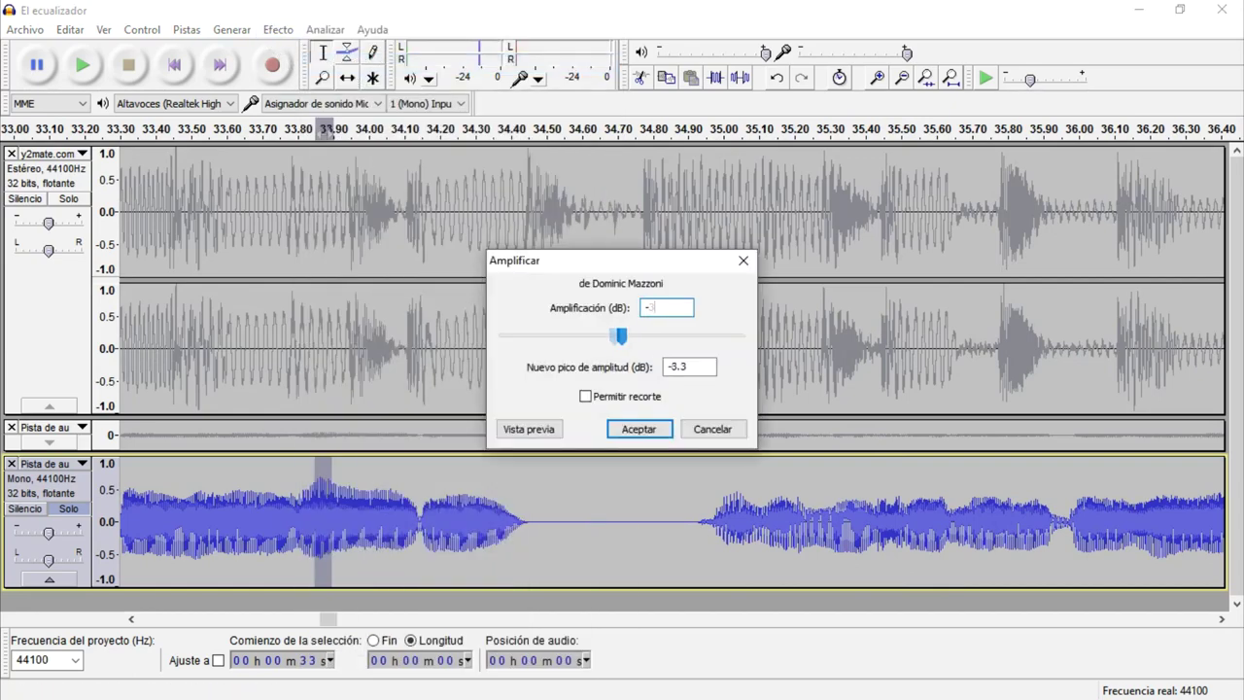
type("3")
key("Return")
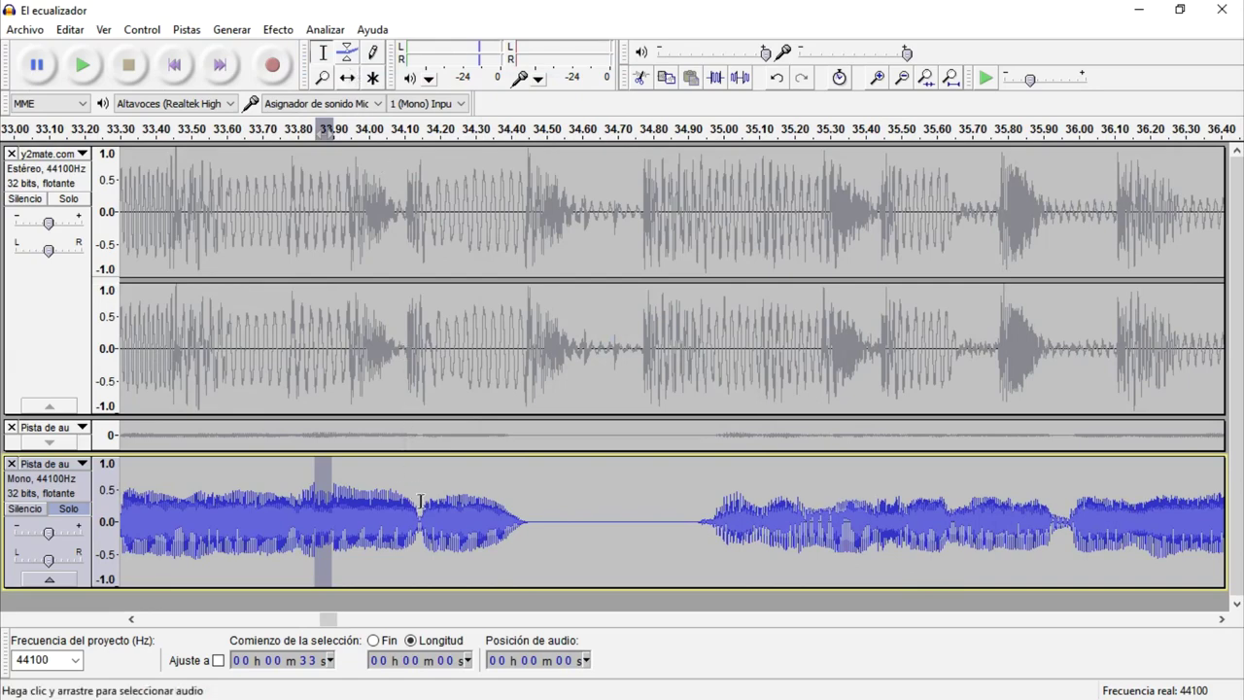
Step: Silence the gaps between voice phrases at about 37.2–37.6 s, 39.9–40.4 s and 34.5–34.9 s
scroll(420, 501, "down", 2)
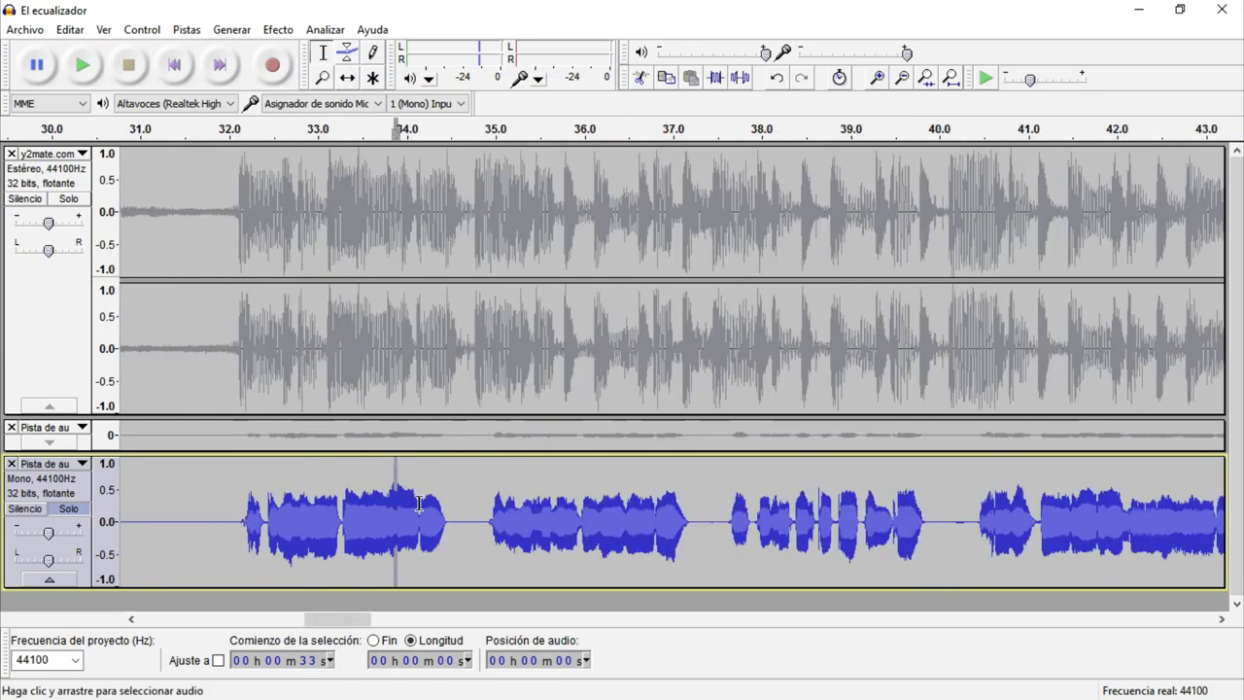
scroll(420, 502, "down", 1)
left_click(396, 510)
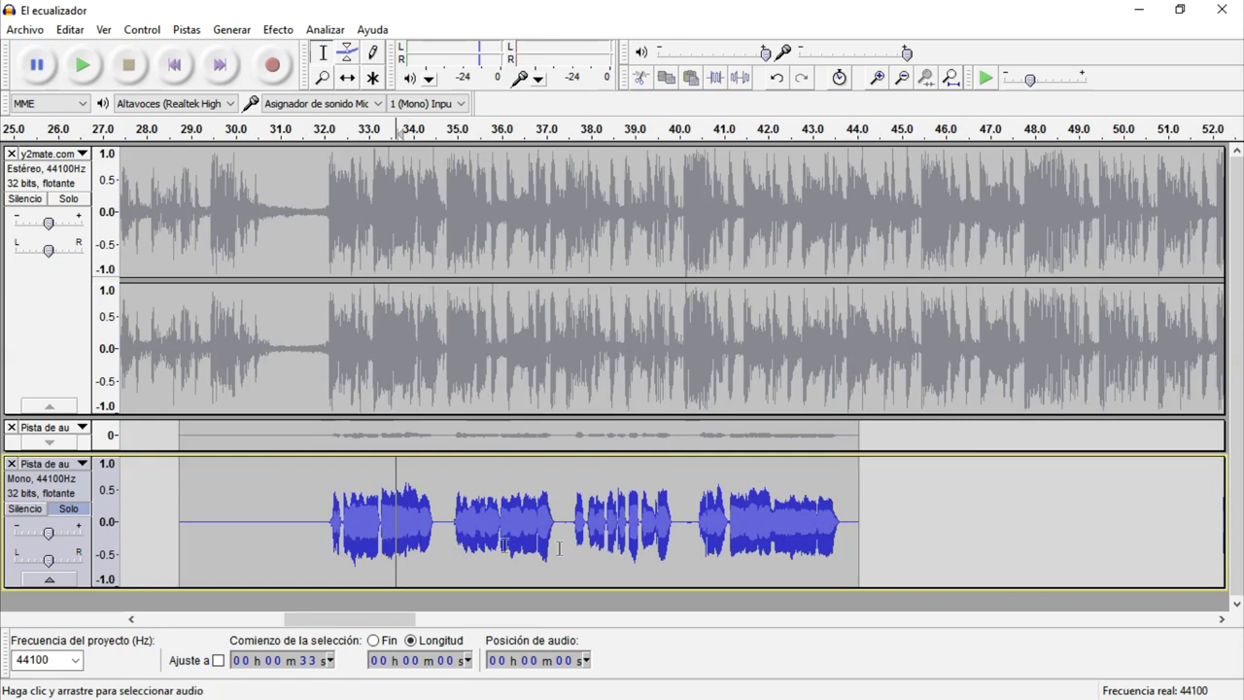
left_click_drag(558, 547, 574, 550)
key("space")
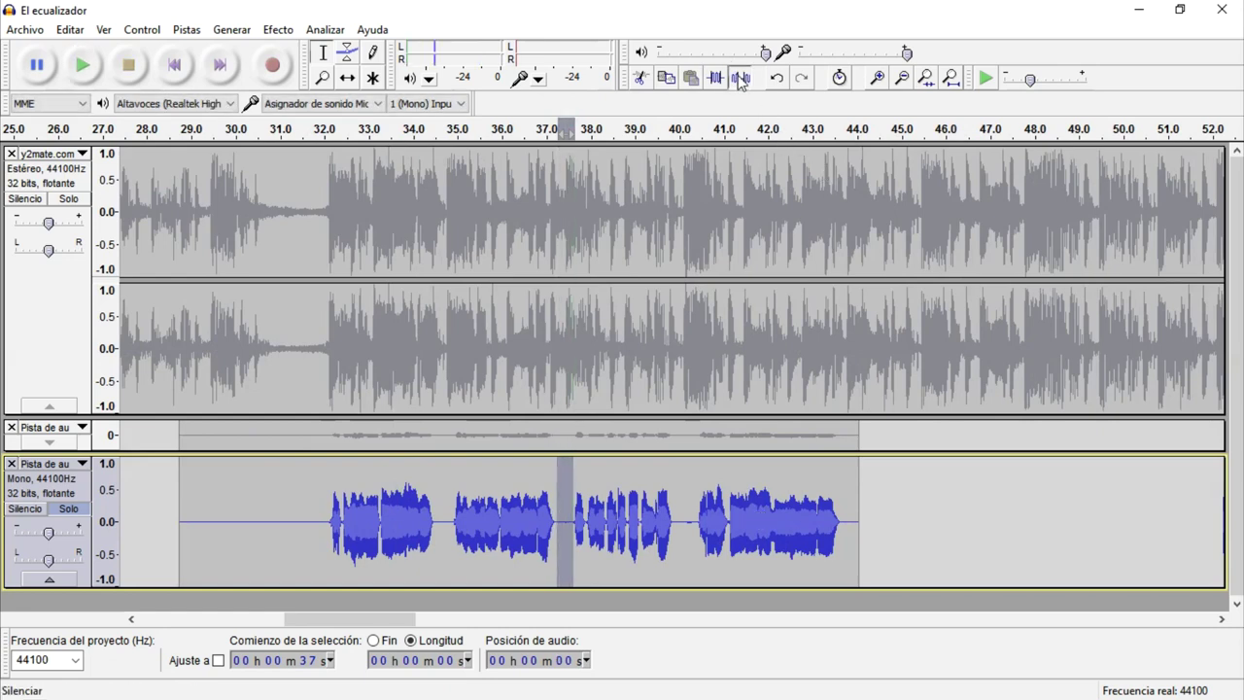
left_click_drag(676, 531, 697, 566)
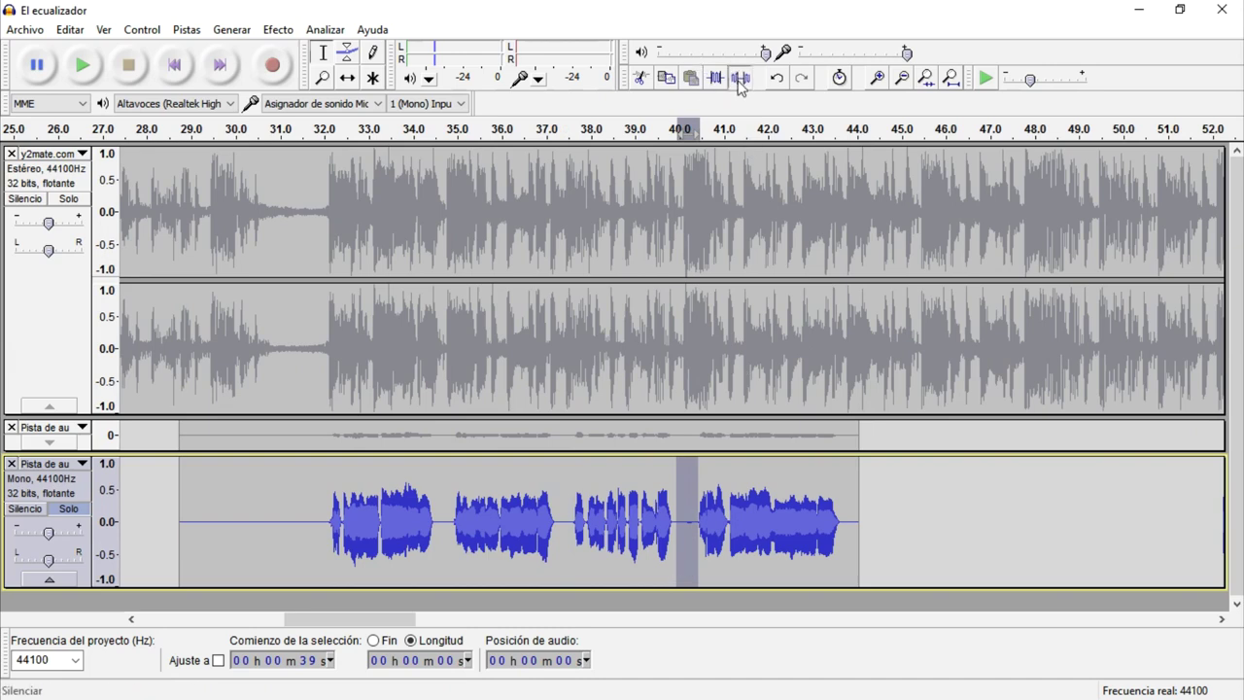
left_click_drag(452, 549, 434, 556)
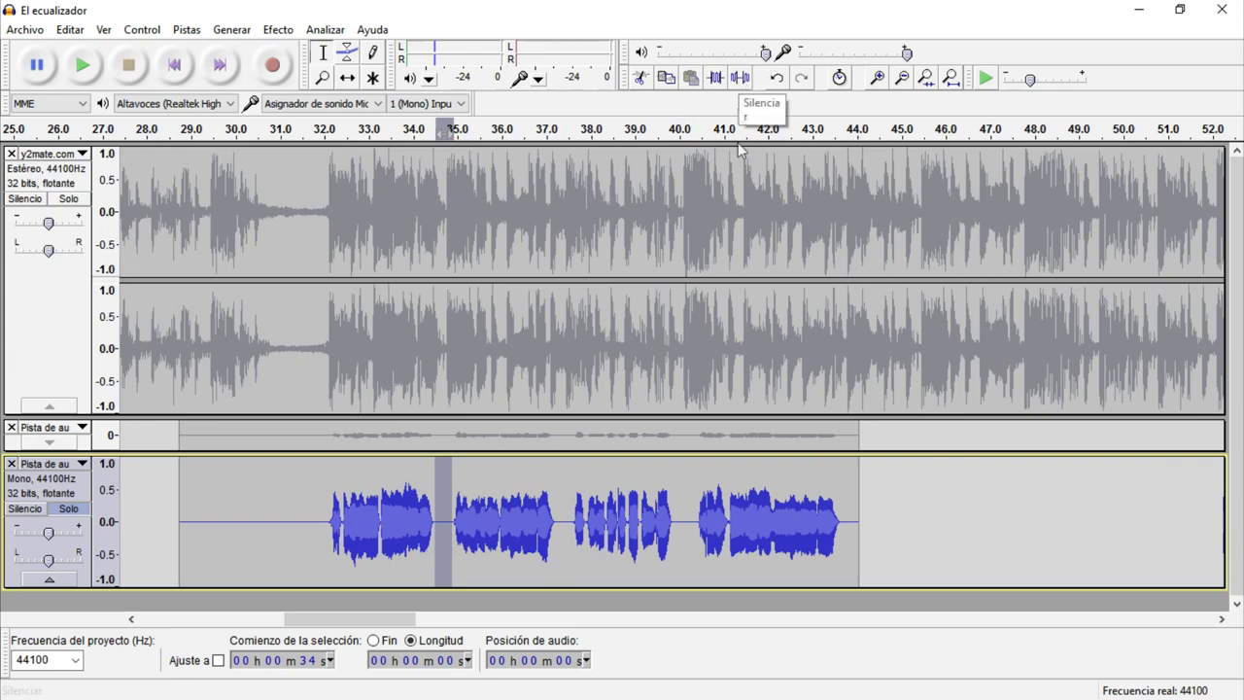
Step: Expand the collapsed original voice track, solo it instead of the processed one, and play it from about 32 s
left_click(325, 544)
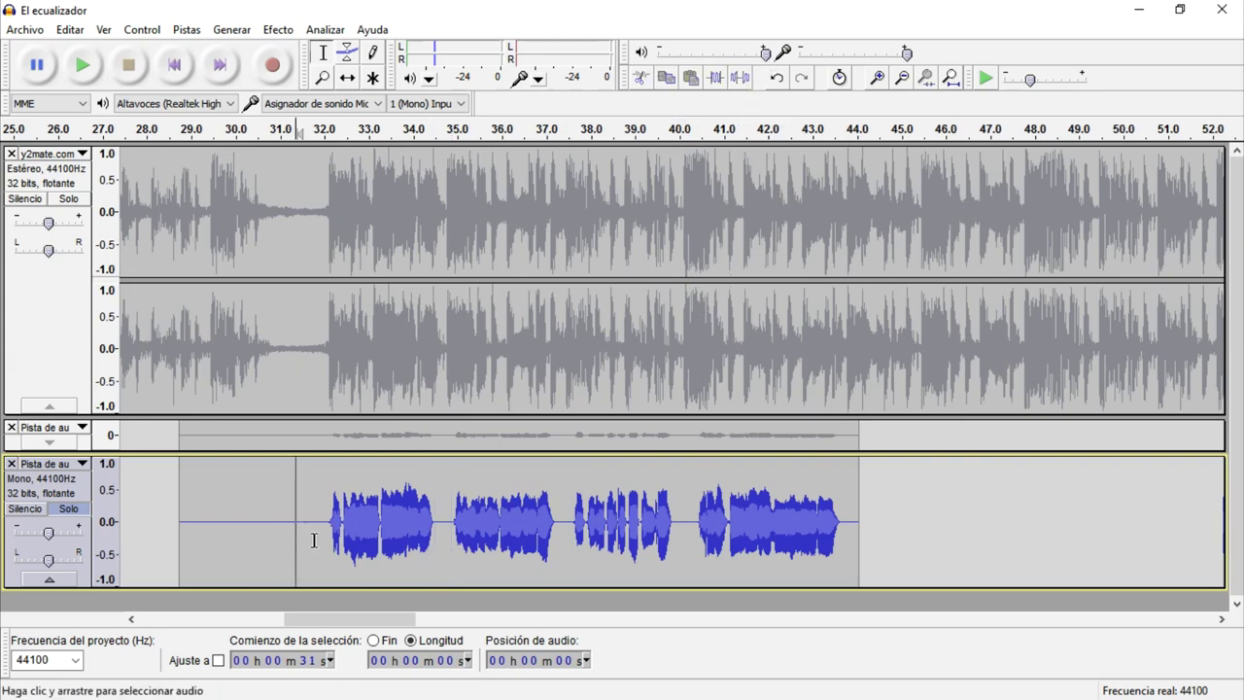
left_click(49, 442)
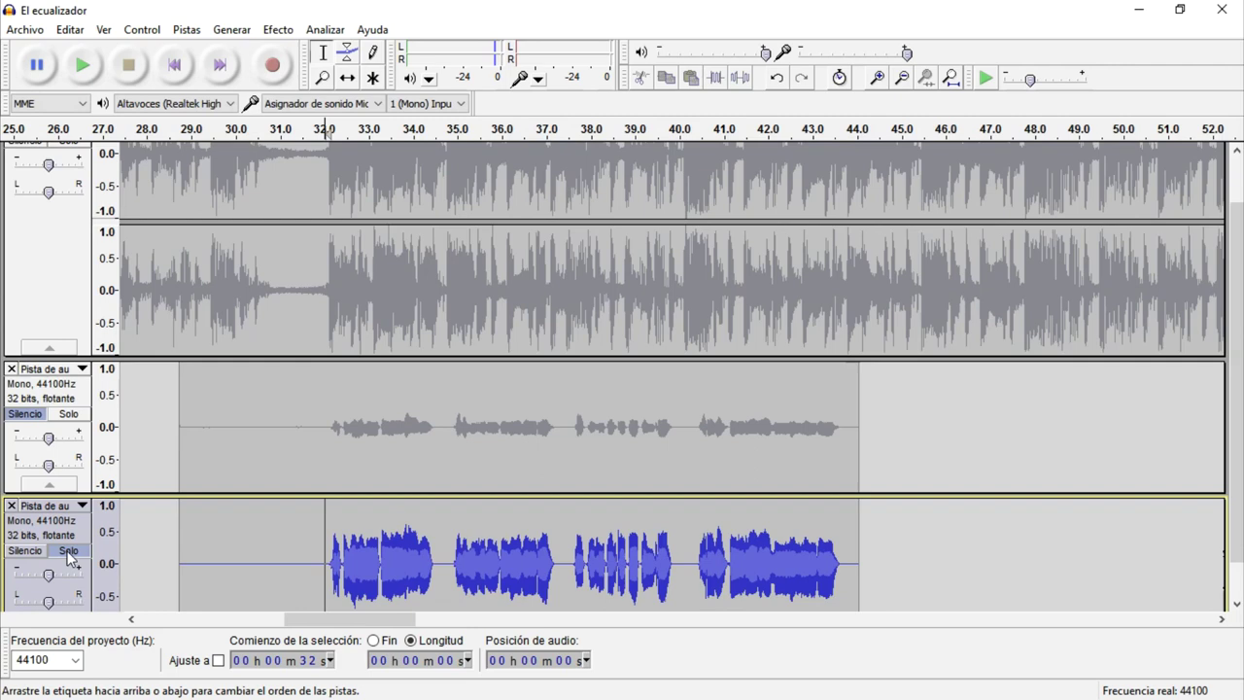
left_click(76, 418)
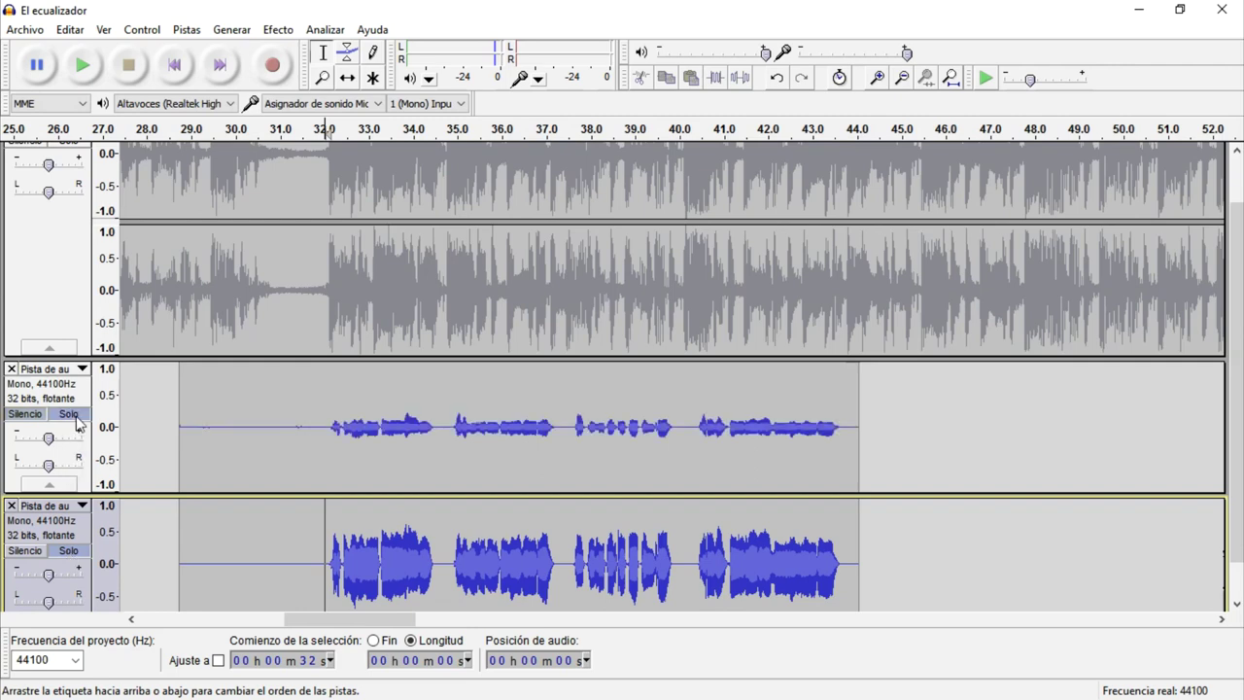
left_click(77, 553)
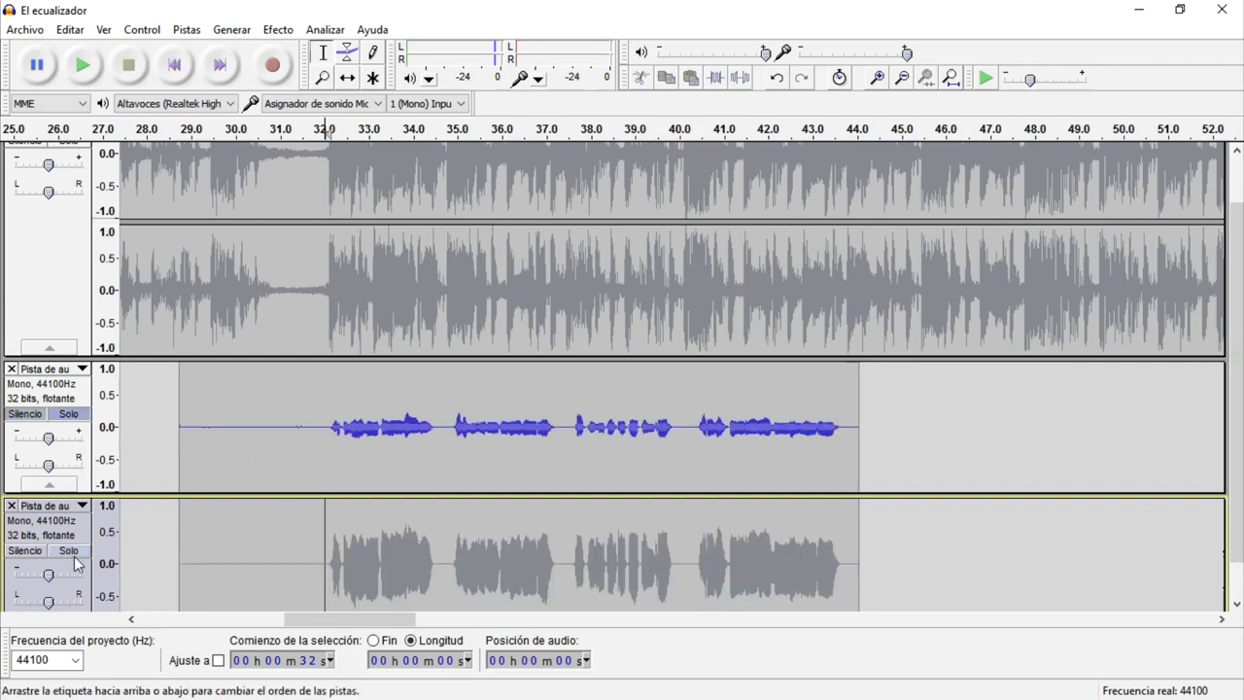
key("space")
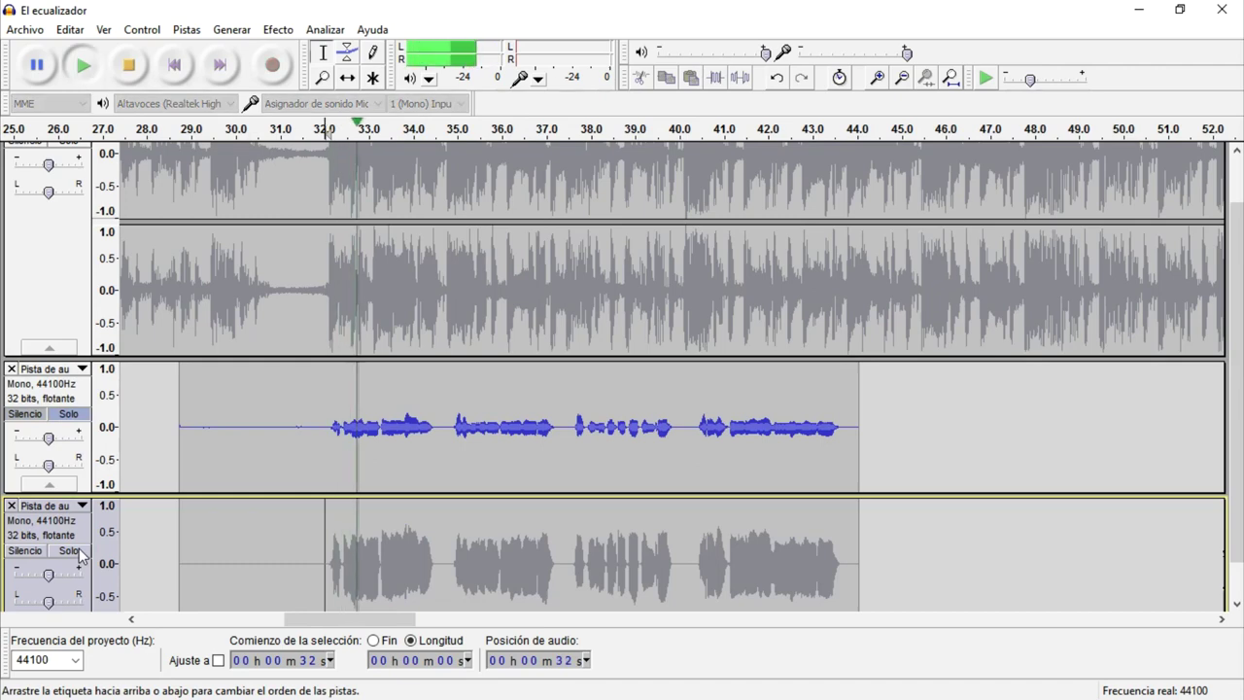
key("space")
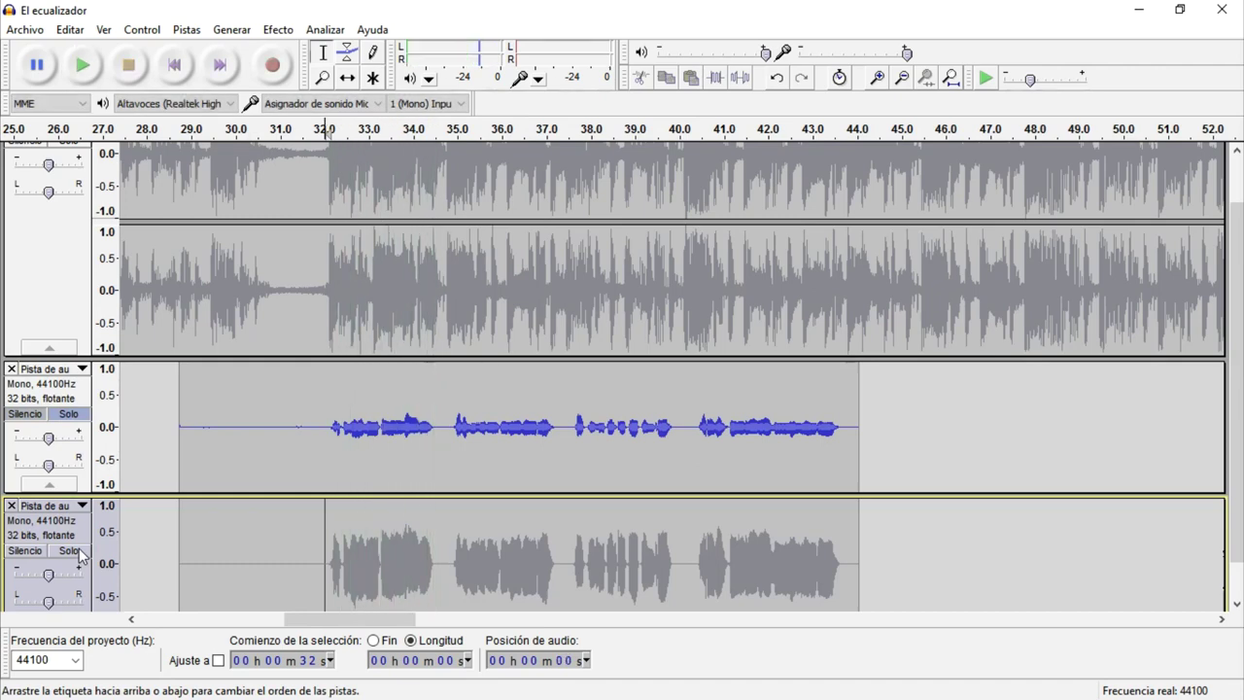
Step: Switch solo back to the processed voice track and play it from about 32 s for comparison
left_click(70, 551)
left_click(72, 417)
key("space")
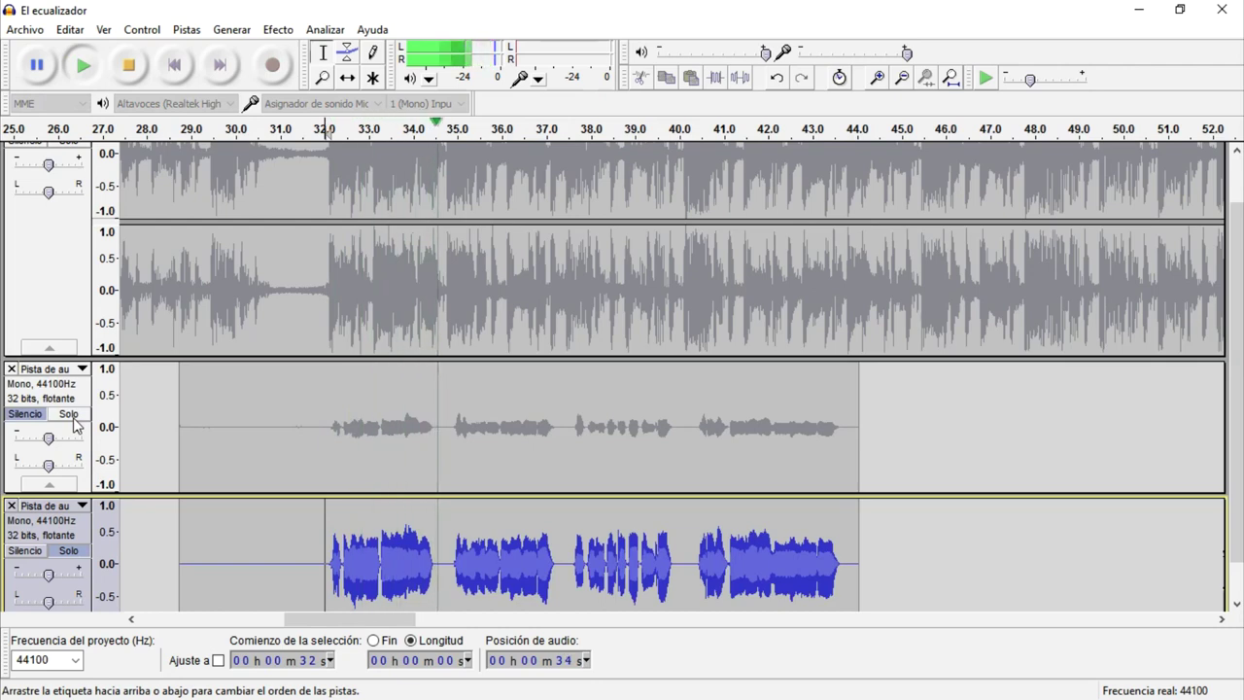
key("space")
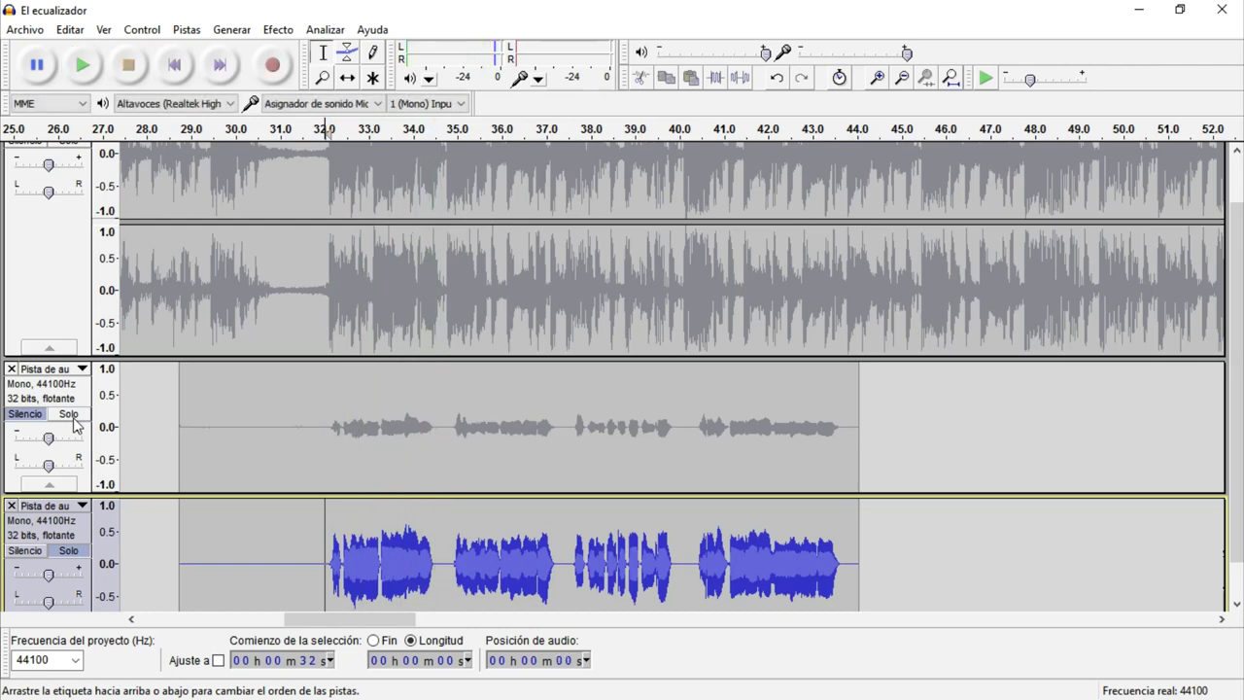
Step: Turn off solo on the processed voice track and play it together with the music from about 32 s
left_click(70, 552)
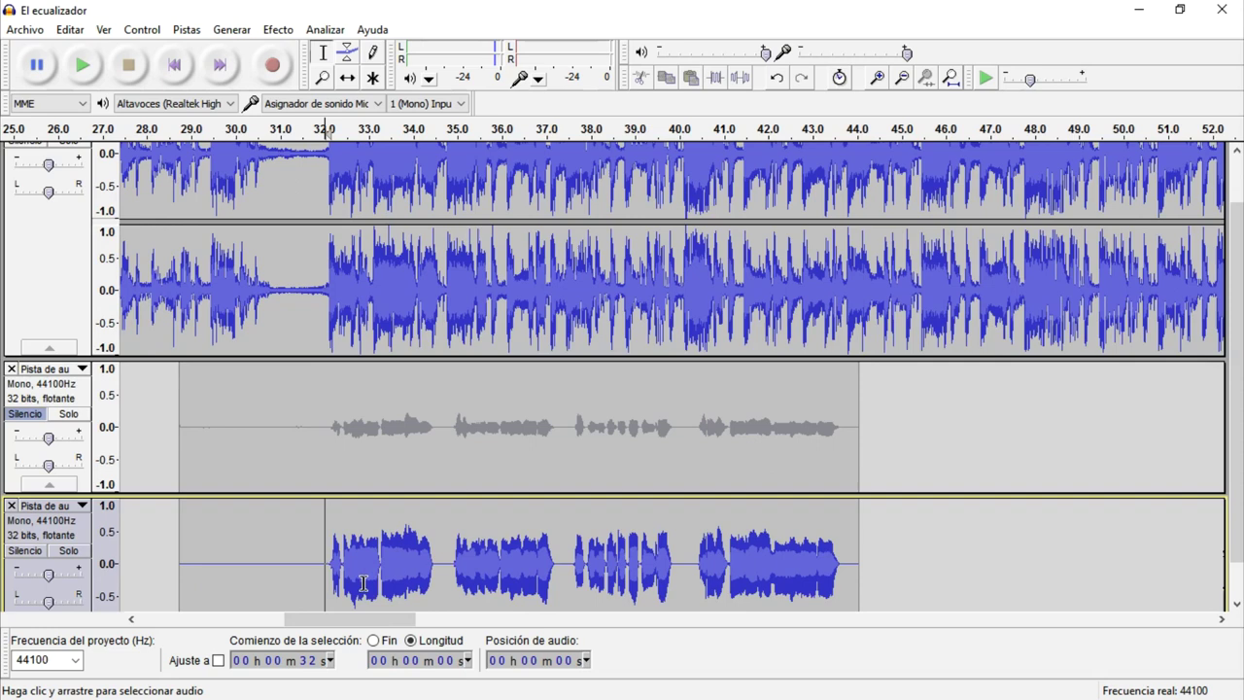
key("space")
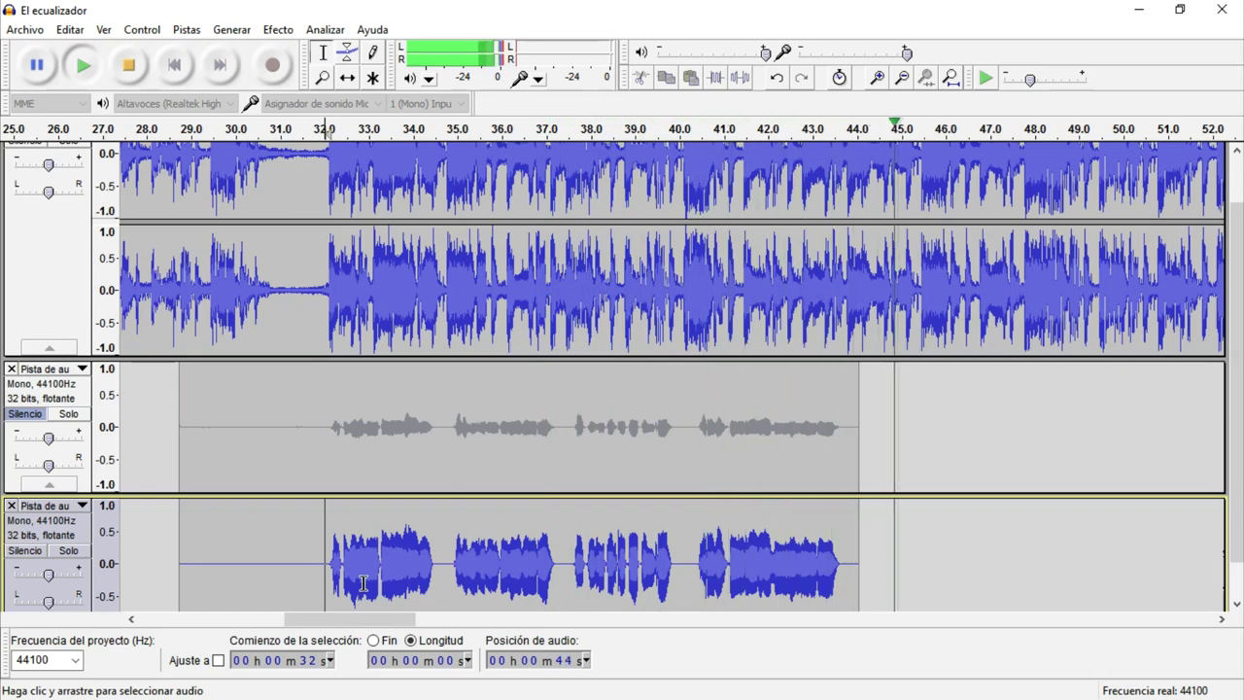
key("space")
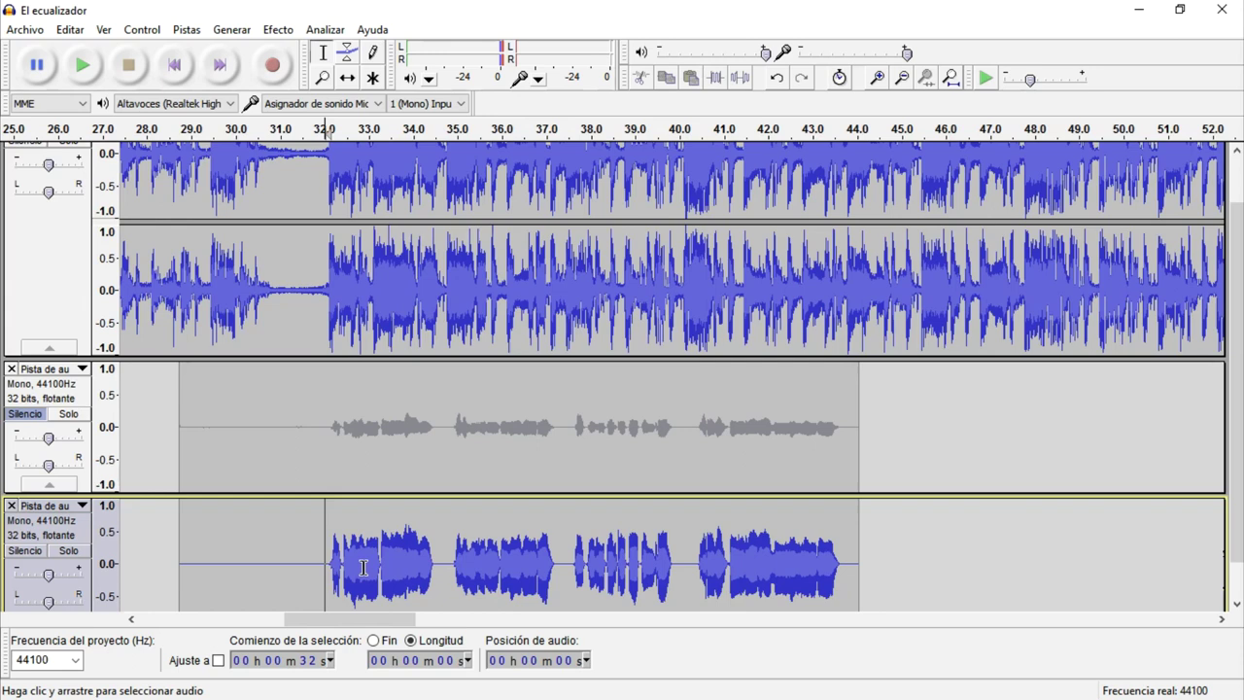
key("space")
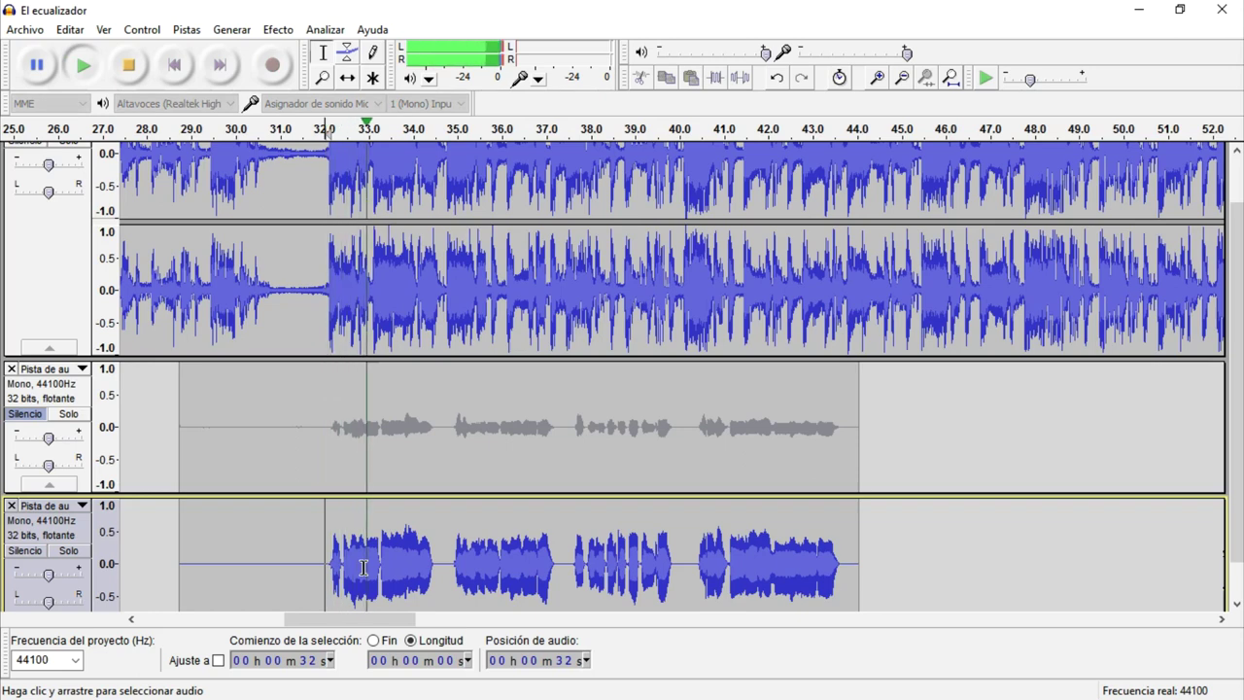